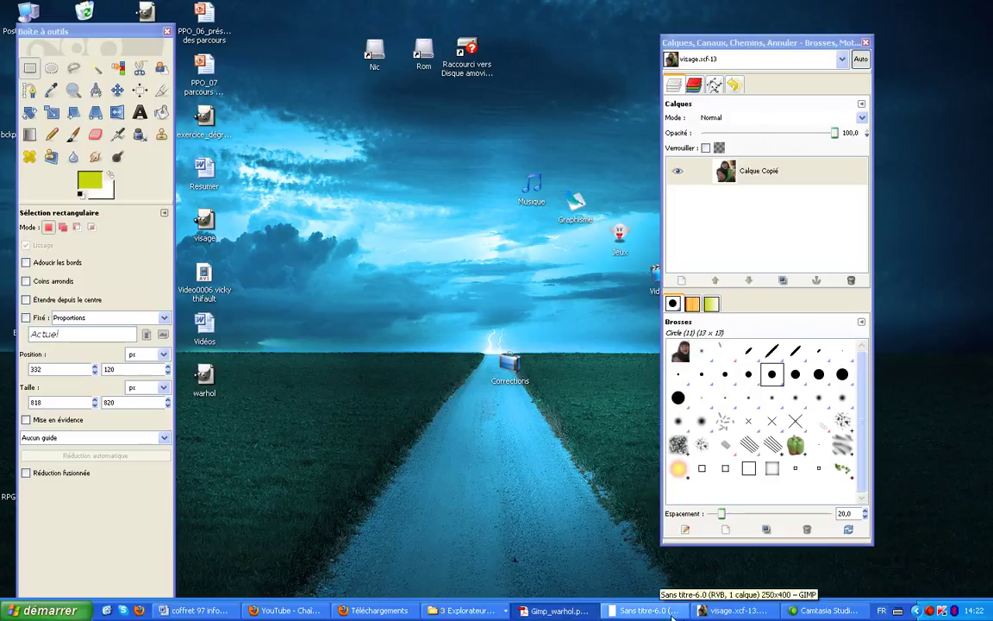
- View the visage.xcf photo in GIMP, then switch to Firefox and examine the repeated-portrait examples among the pop-art image results
{"action": "left_click", "coordinate": [735, 611]}
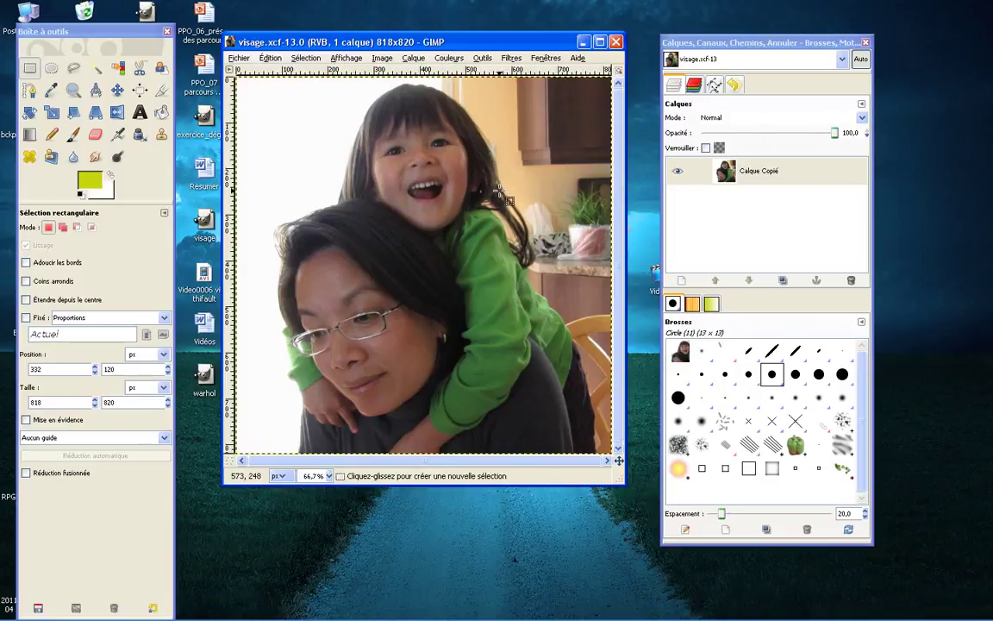
{"action": "key", "text": "alt+Tab"}
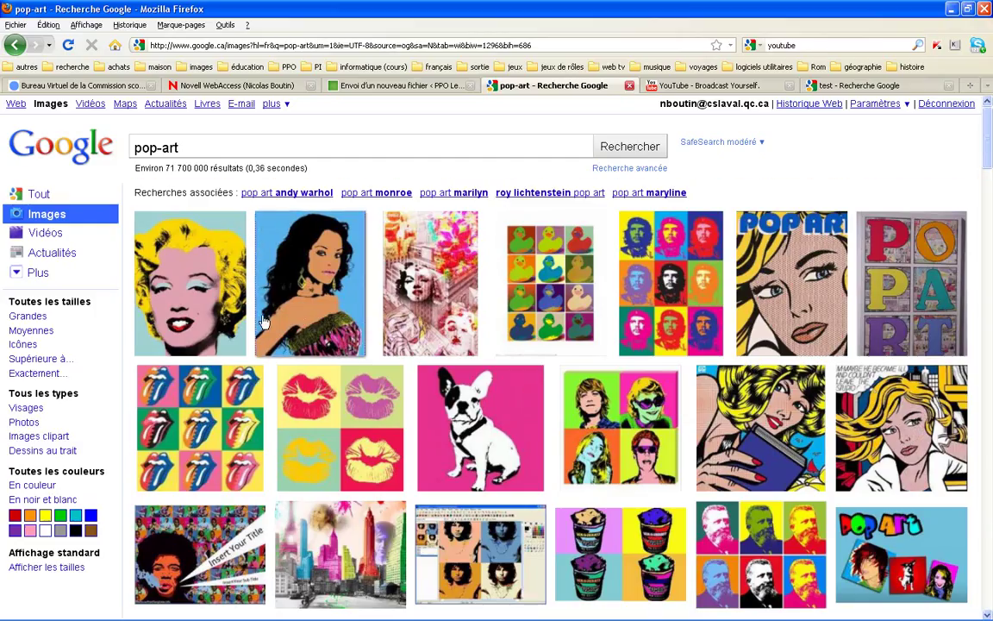
{"action": "mouse_move", "coordinate": [530, 250]}
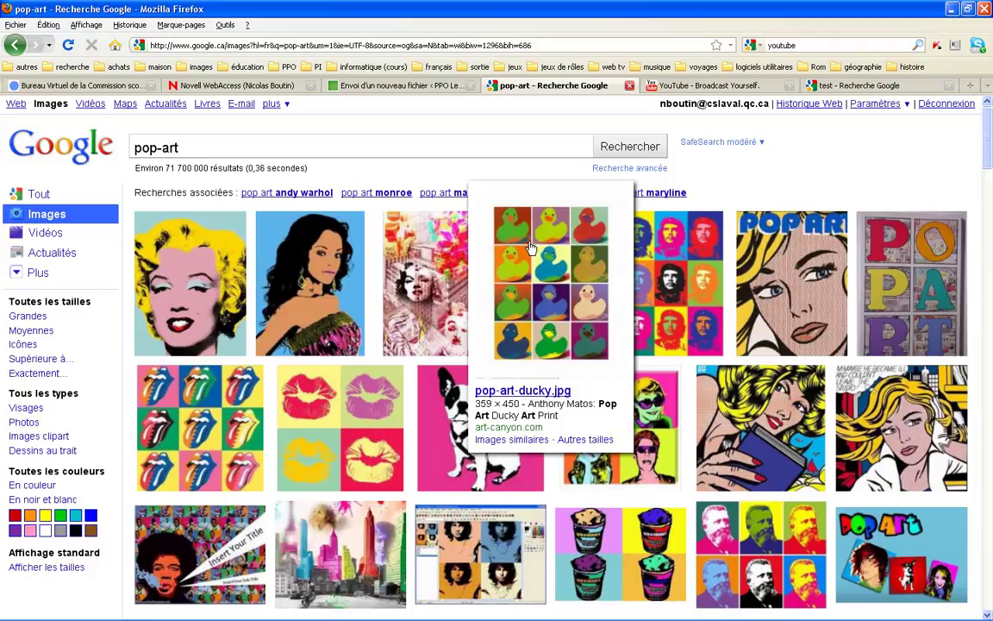
{"action": "mouse_move", "coordinate": [696, 298]}
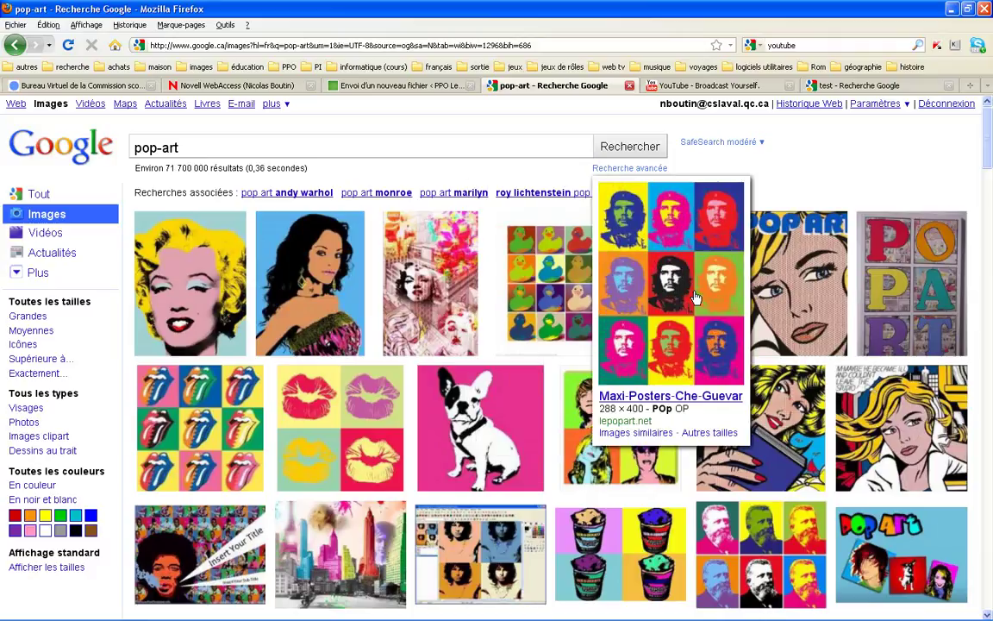
- Switch to Gimp_warhol.pdf in Adobe Reader and read instructions 2 and 3, checking the visage.xcf photo in GIMP
{"action": "key", "text": "alt+Tab"}
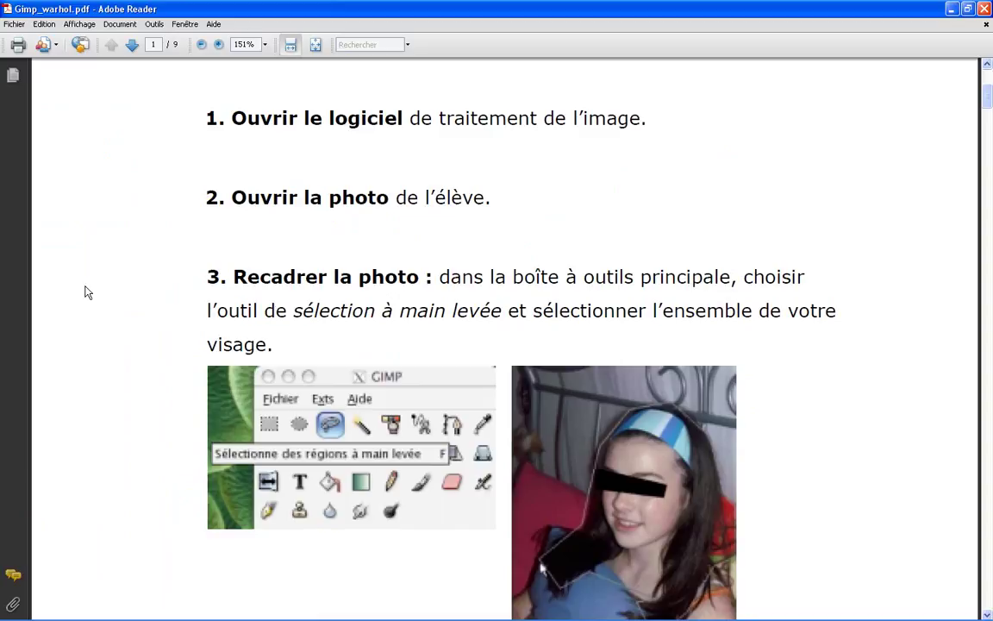
{"action": "left_click_drag", "start_coordinate": [228, 199], "coordinate": [470, 204]}
{"action": "mouse_move", "coordinate": [641, 612]}
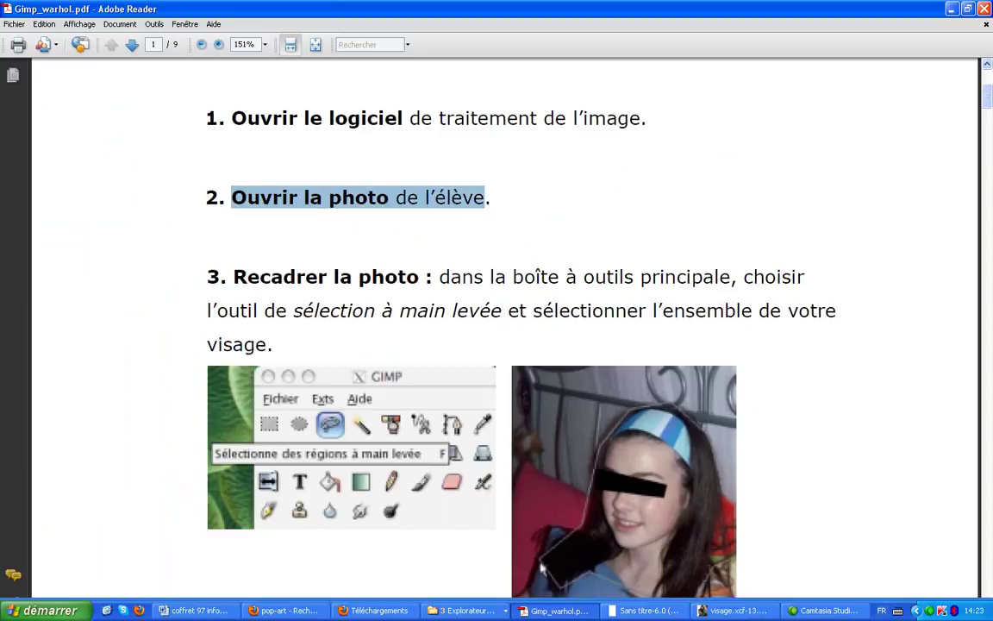
{"action": "left_click", "coordinate": [721, 612]}
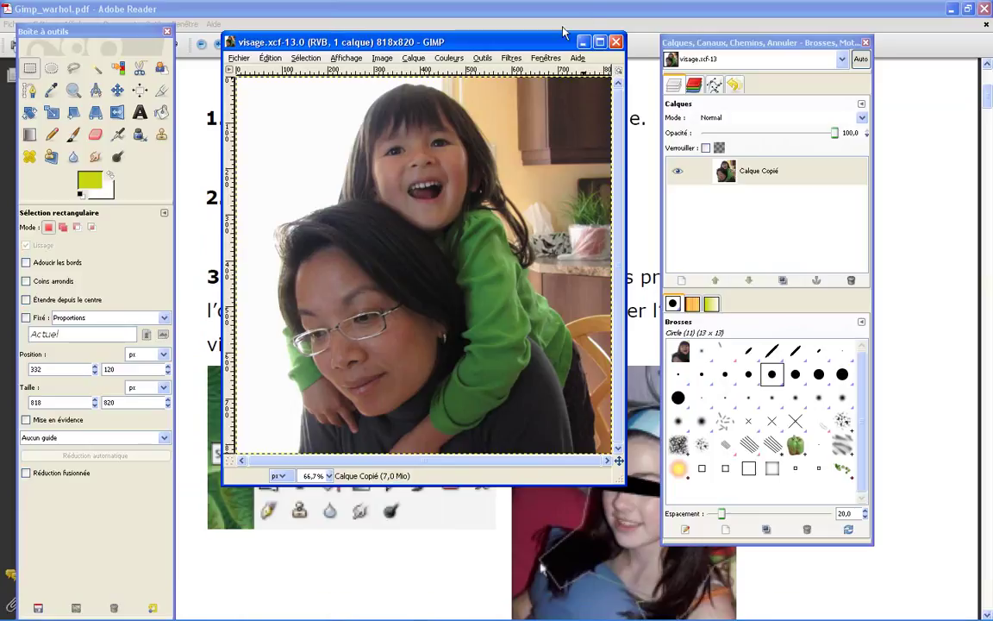
{"action": "left_click_drag", "start_coordinate": [551, 47], "coordinate": [544, 74]}
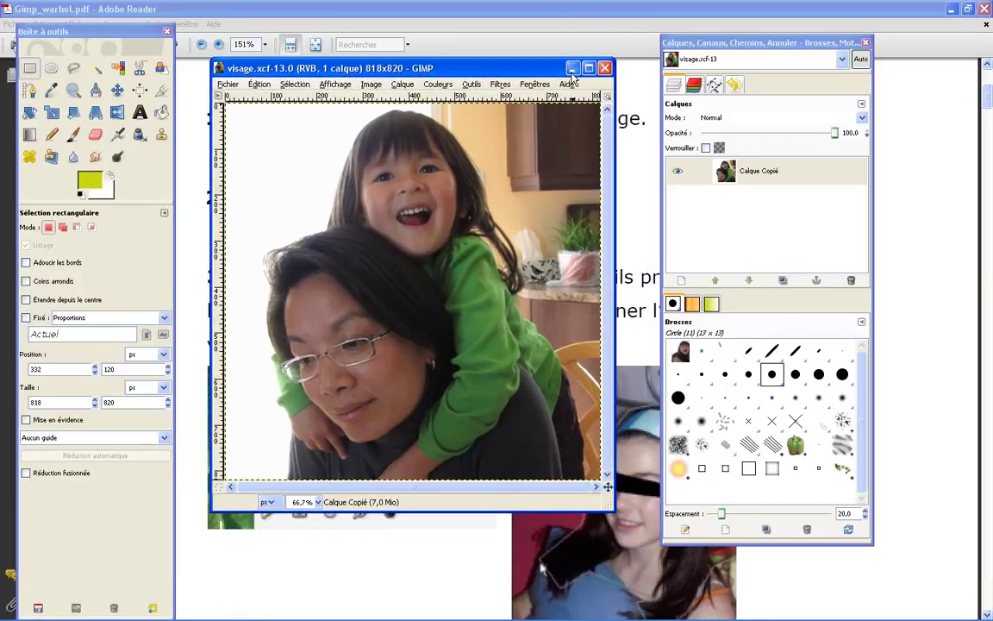
{"action": "left_click", "coordinate": [571, 69]}
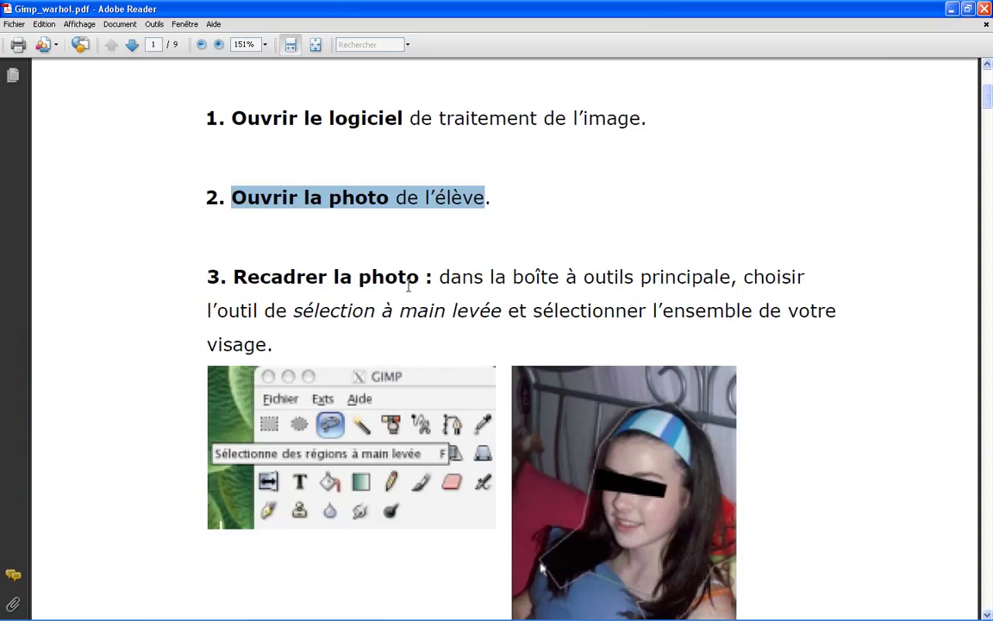
{"action": "scroll", "coordinate": [412, 289], "scroll_direction": "down", "scroll_amount": 3}
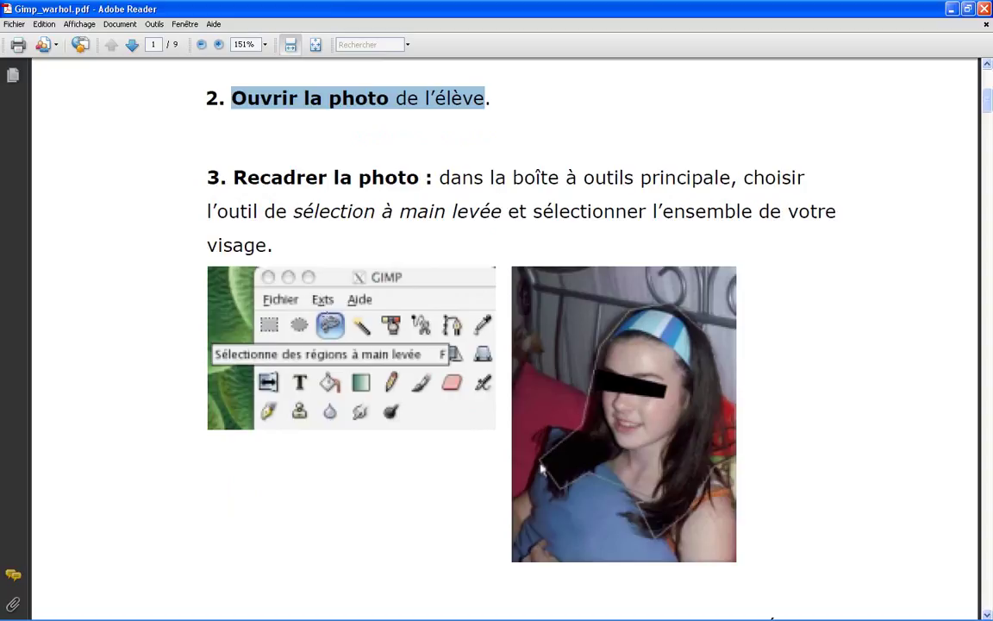
- Return to the visage.xcf photo in GIMP and activate the Free Select tool
{"action": "mouse_move", "coordinate": [556, 613]}
{"action": "left_click", "coordinate": [702, 611]}
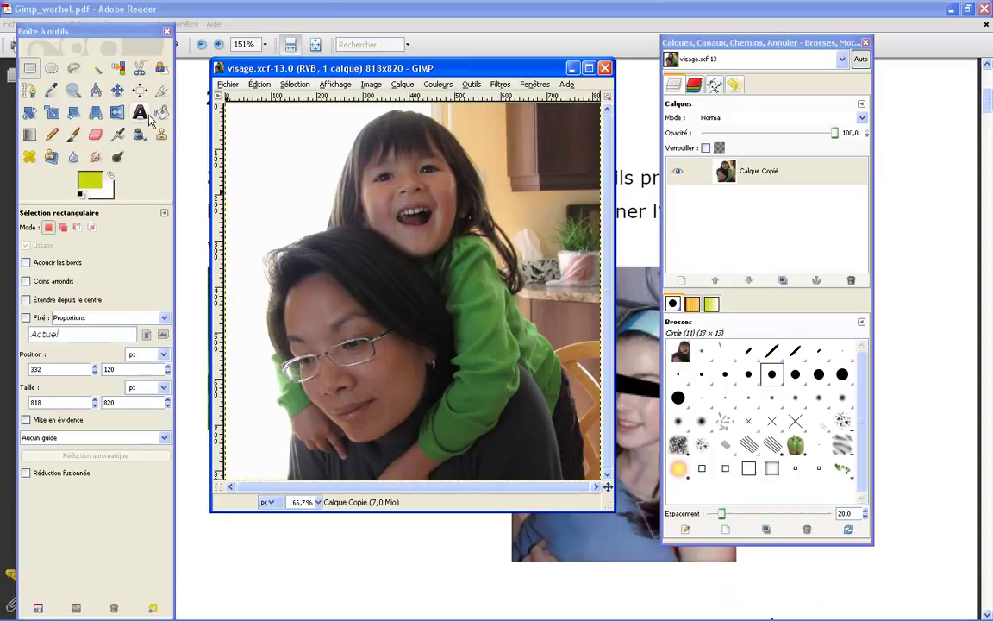
{"action": "left_click_drag", "start_coordinate": [295, 177], "coordinate": [295, 154]}
{"action": "left_click", "coordinate": [73, 68]}
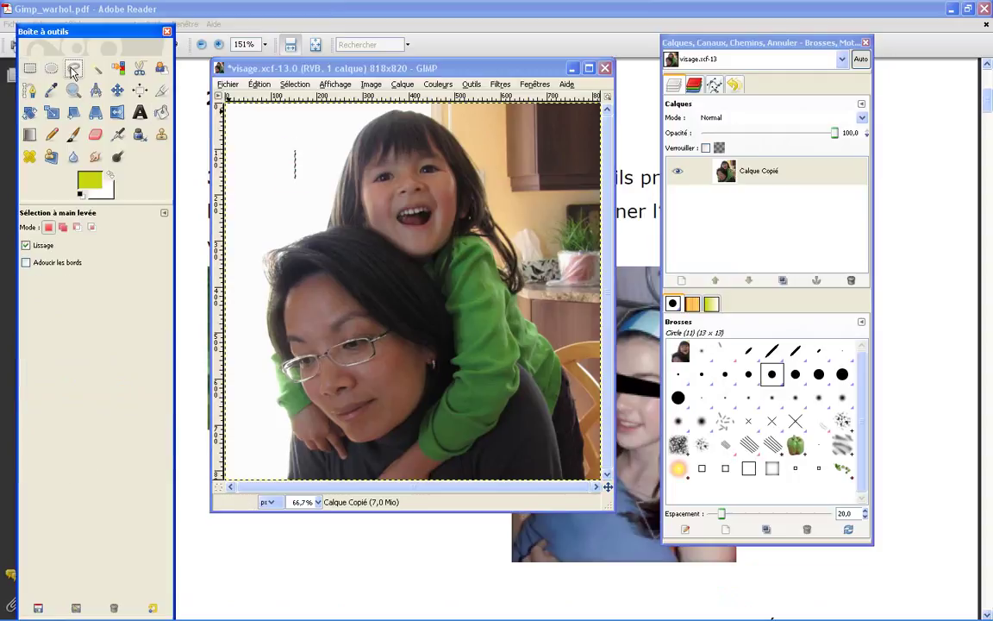
- Try Free Select with a freehand loop on the white background and with straight segments along the child's hair
{"action": "mouse_move", "coordinate": [262, 167]}
{"action": "left_mouse_down"}
{"action": "mouse_move", "coordinate": [311, 134]}
{"action": "mouse_move", "coordinate": [321, 177]}
{"action": "mouse_move", "coordinate": [303, 210]}
{"action": "left_mouse_up"}
{"action": "key", "text": "Return"}
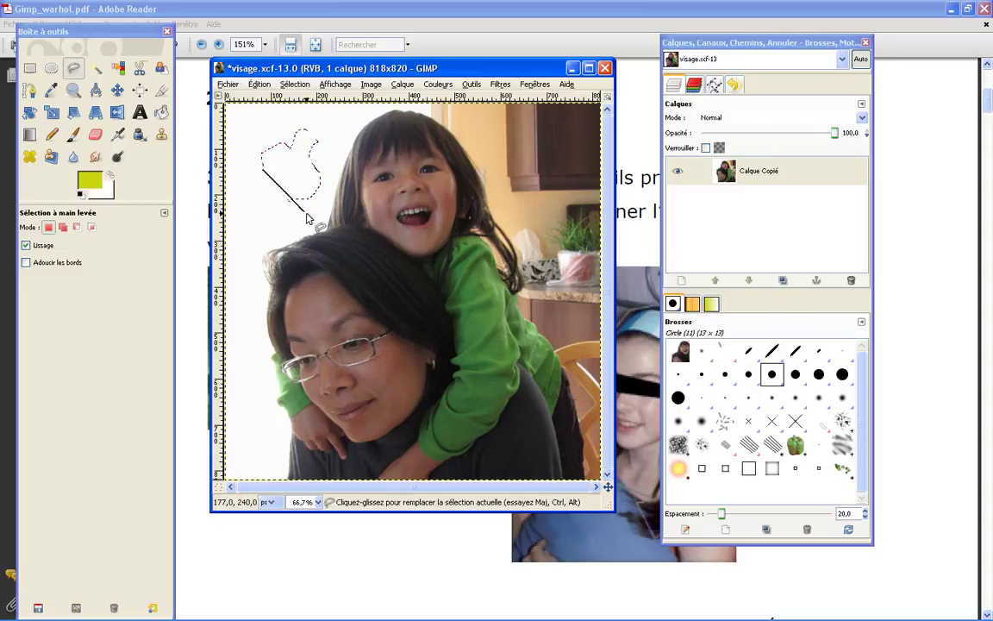
{"action": "left_click", "coordinate": [480, 187]}
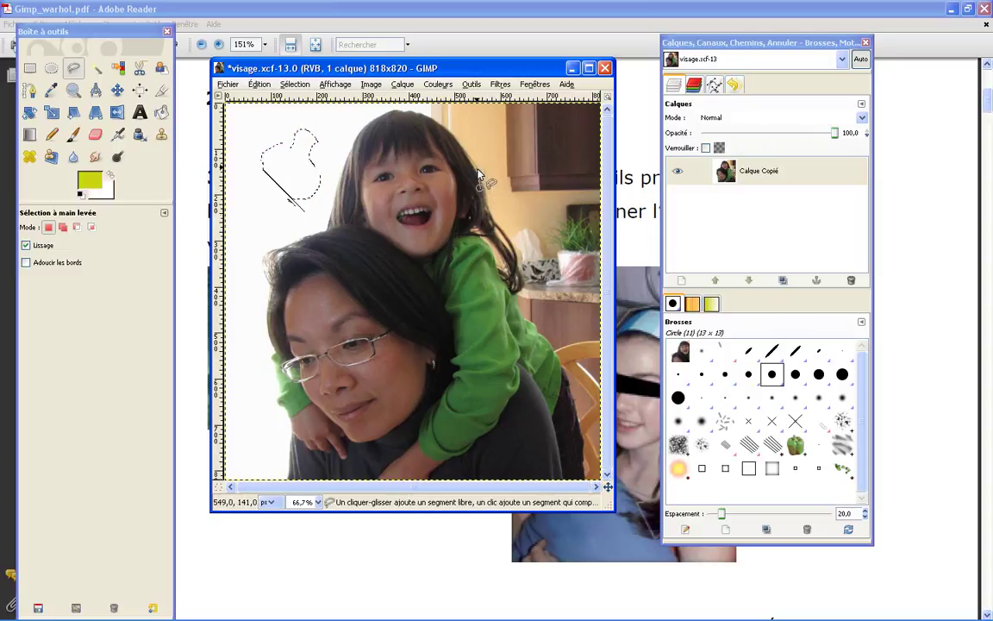
{"action": "left_click", "coordinate": [453, 139]}
{"action": "left_click", "coordinate": [439, 122]}
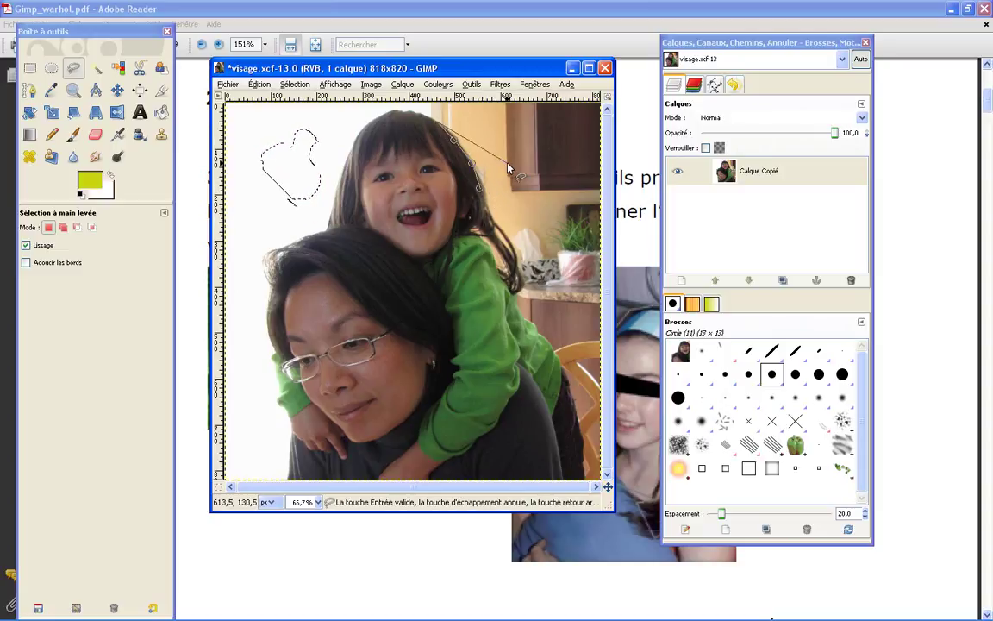
{"action": "key", "text": "Return"}
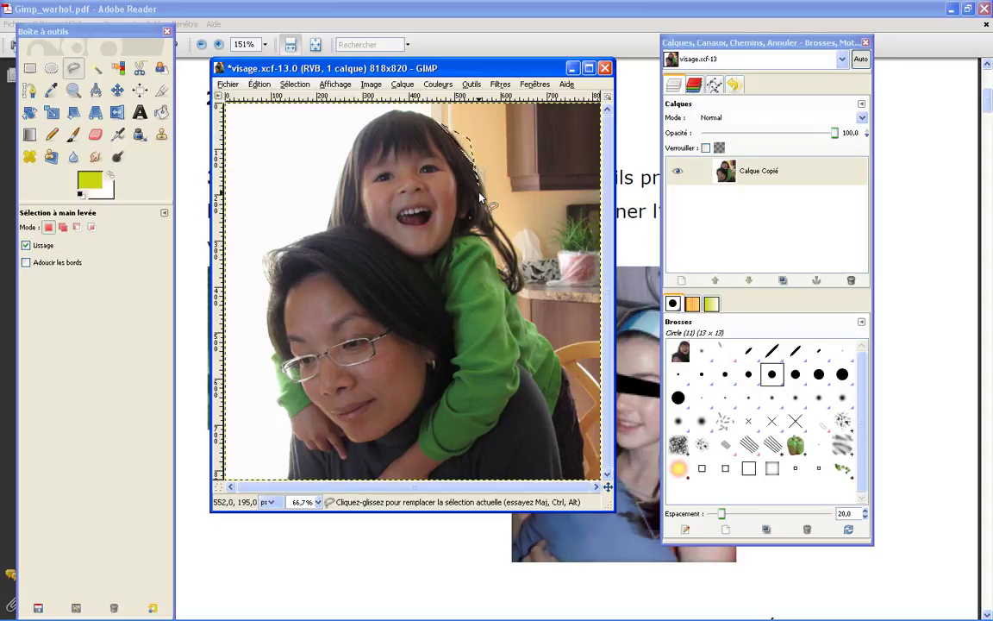
- Outline the woman and child together with Free Select and close the outline into a selection
{"action": "left_click", "coordinate": [472, 170]}
{"action": "left_click", "coordinate": [466, 161]}
{"action": "left_click", "coordinate": [450, 135]}
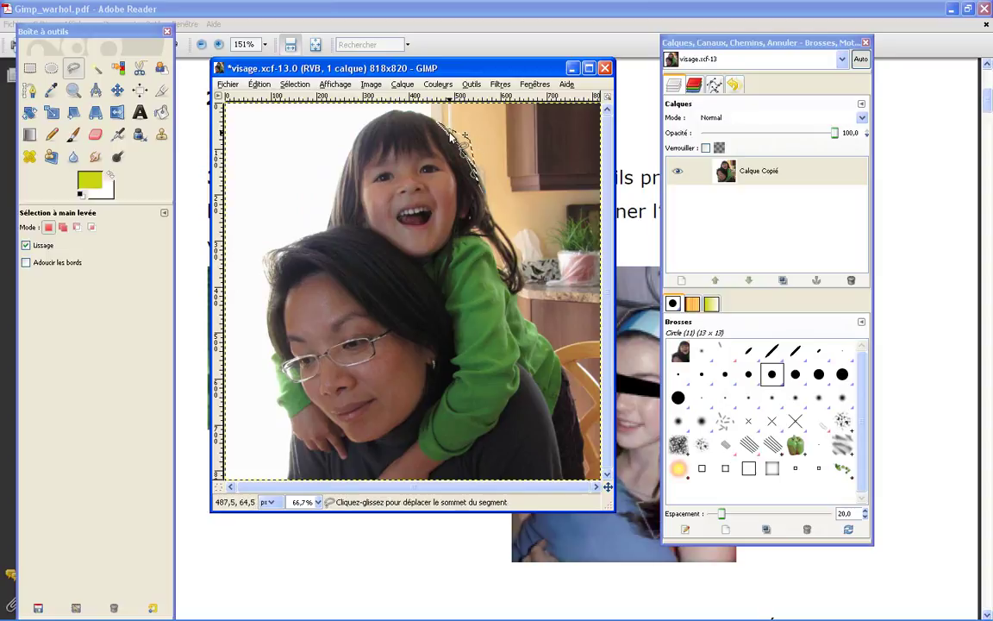
{"action": "left_click", "coordinate": [389, 110]}
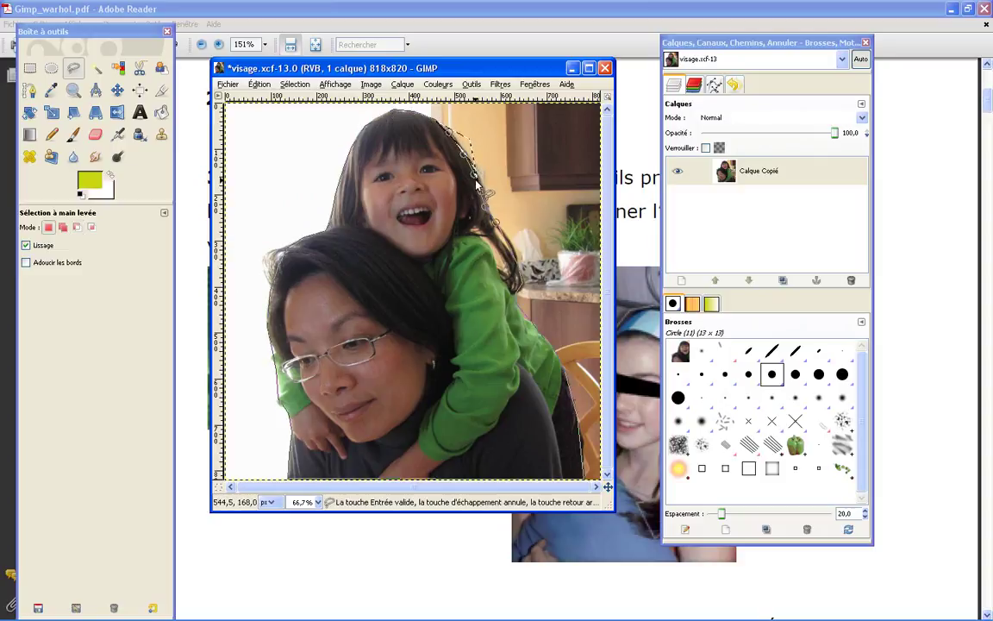
{"action": "key", "text": "Return"}
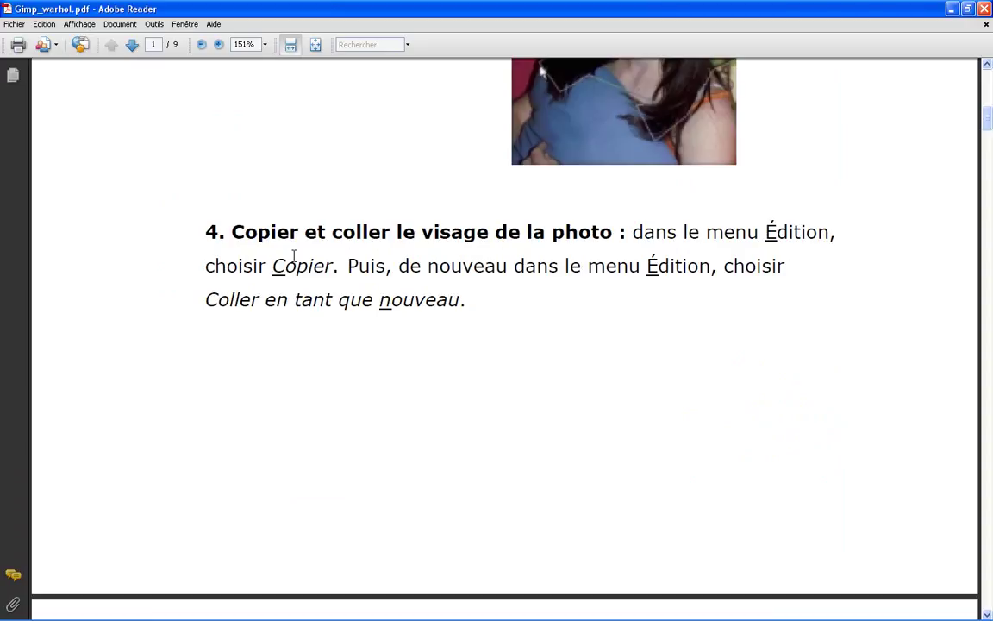
- Read instruction 4 in Gimp_warhol.pdf about copying the face and pasting it as a new image
{"action": "left_click_drag", "start_coordinate": [272, 266], "coordinate": [332, 266]}
{"action": "left_click_drag", "start_coordinate": [638, 267], "coordinate": [683, 267]}
{"action": "left_click_drag", "start_coordinate": [202, 299], "coordinate": [460, 299]}
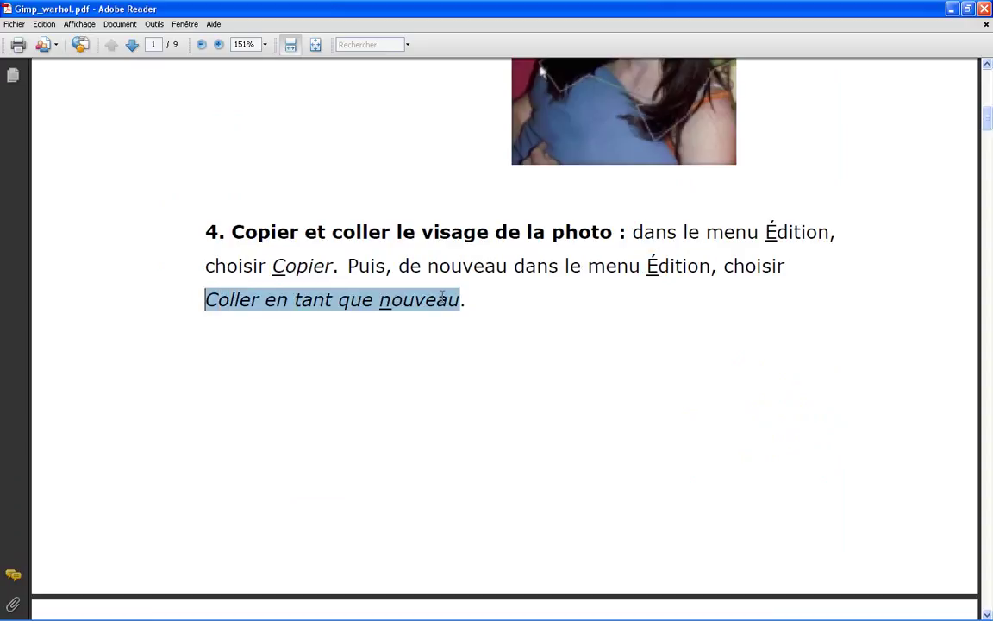
- Switch back to the visage.xcf photo in GIMP and copy the selected woman and child
{"action": "mouse_move", "coordinate": [593, 614]}
{"action": "left_click", "coordinate": [732, 611]}
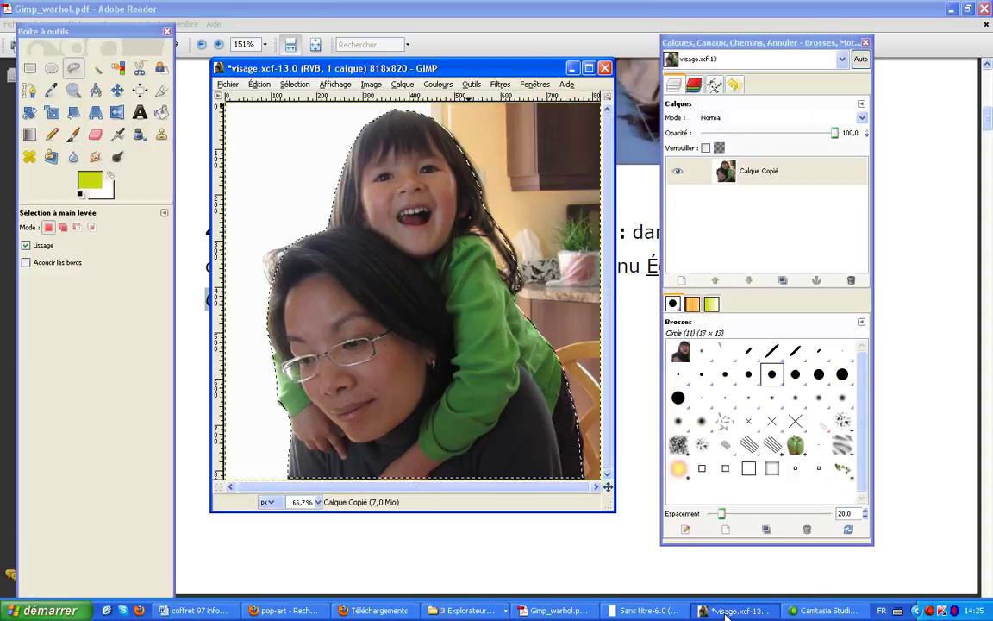
{"action": "right_click", "coordinate": [402, 214]}
{"action": "mouse_move", "coordinate": [425, 237]}
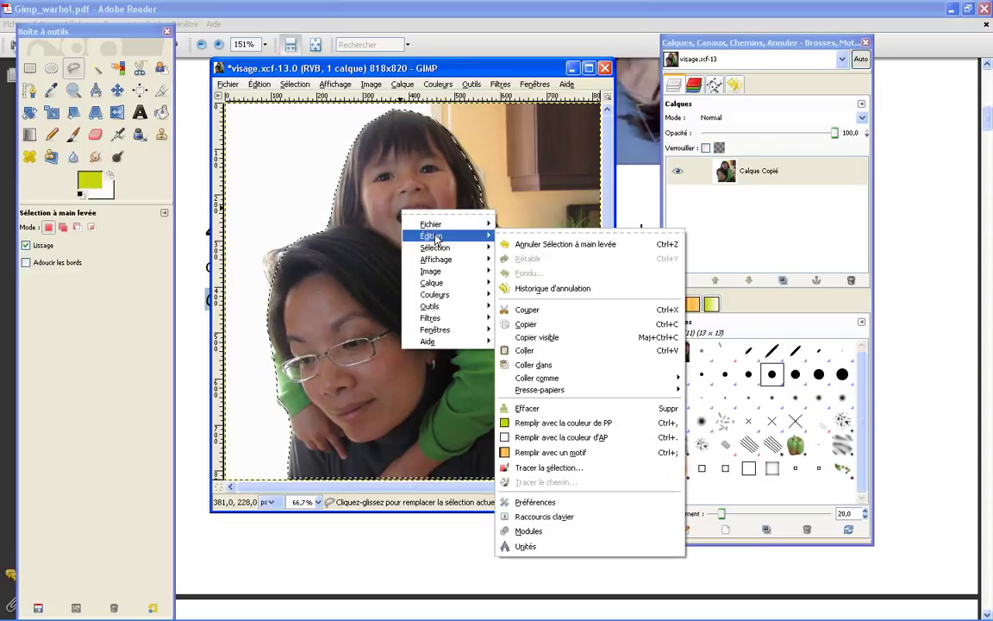
{"action": "left_click", "coordinate": [562, 327]}
- Paste the copied woman and child as a new image and reposition its window
{"action": "right_click", "coordinate": [417, 242]}
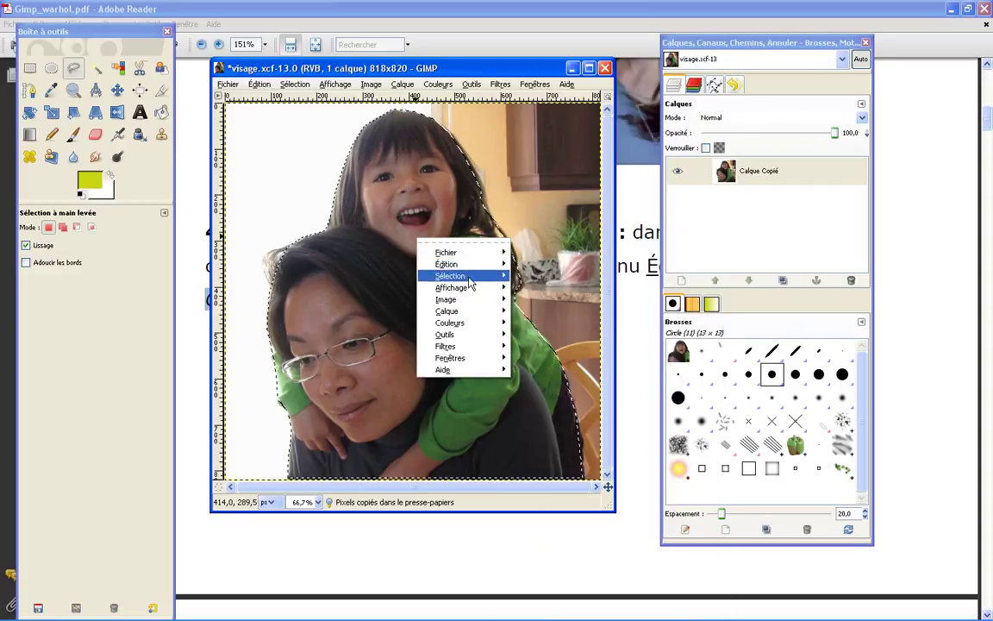
{"action": "mouse_move", "coordinate": [465, 264]}
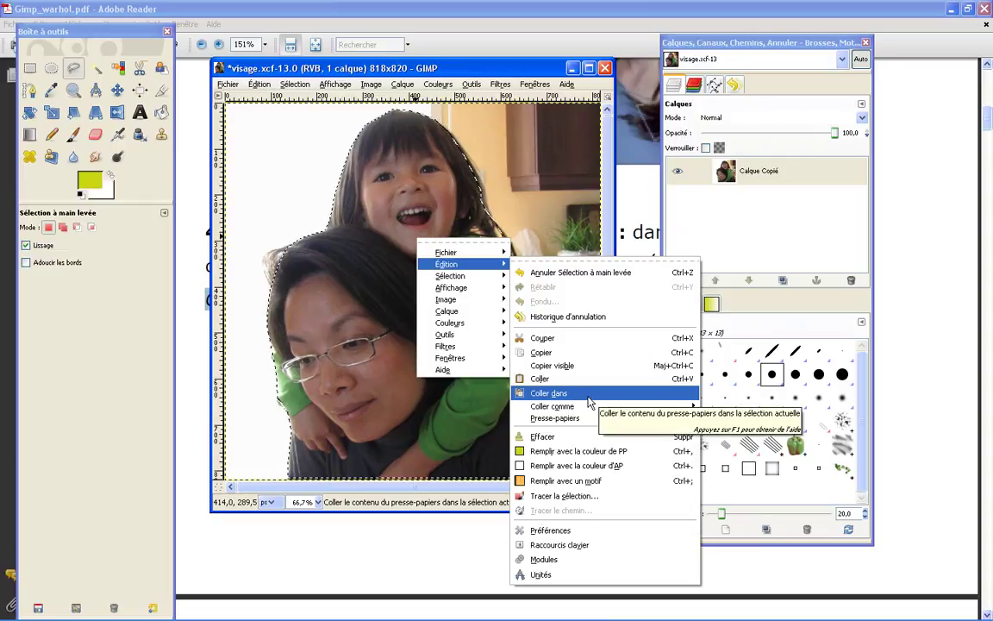
{"action": "mouse_move", "coordinate": [607, 406]}
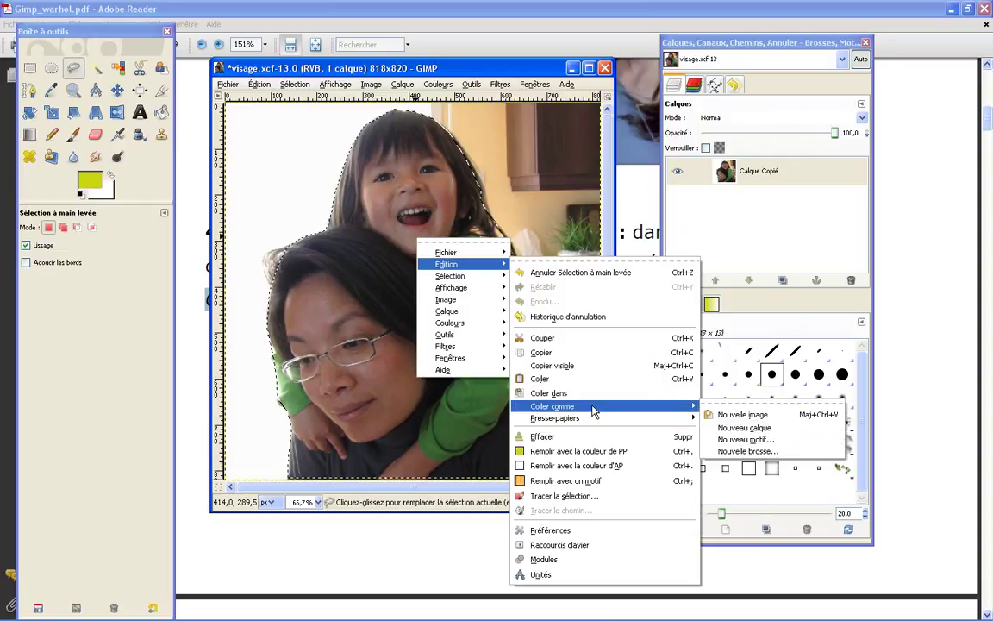
{"action": "left_click", "coordinate": [770, 419]}
{"action": "left_click_drag", "start_coordinate": [473, 46], "coordinate": [493, 44]}
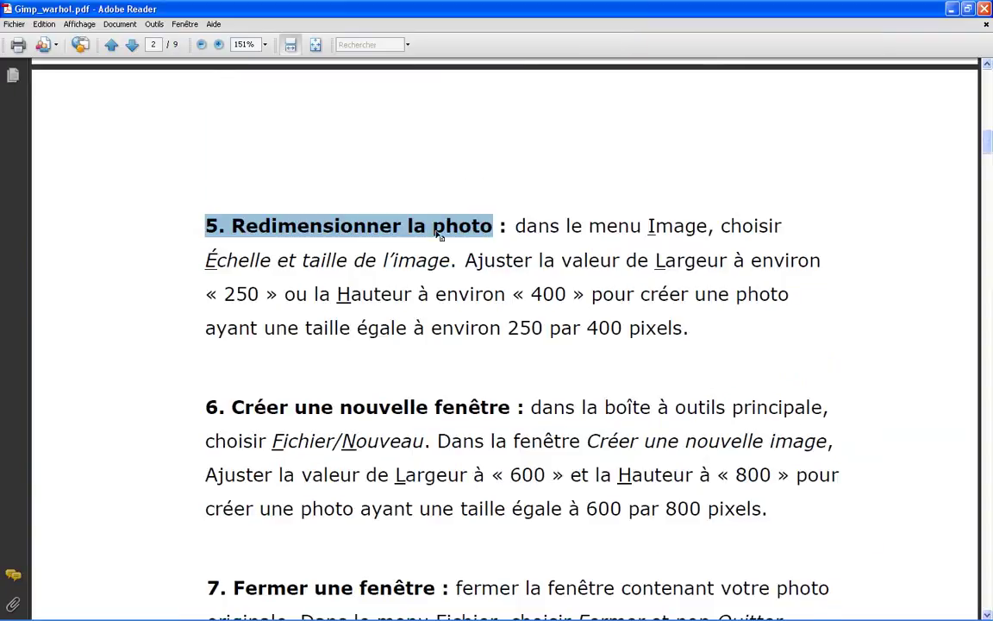
- Following instruction 5 in the PDF, scale the pasted cut-out image in GIMP proportionally to a width of 250 pixels
{"action": "left_click_drag", "start_coordinate": [222, 292], "coordinate": [254, 285]}
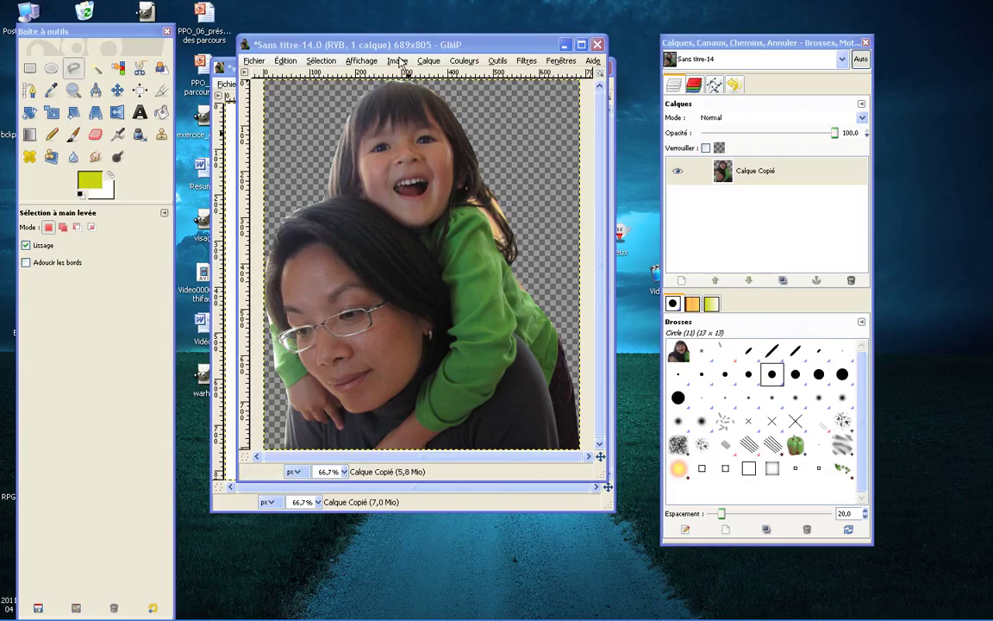
{"action": "left_click", "coordinate": [397, 60]}
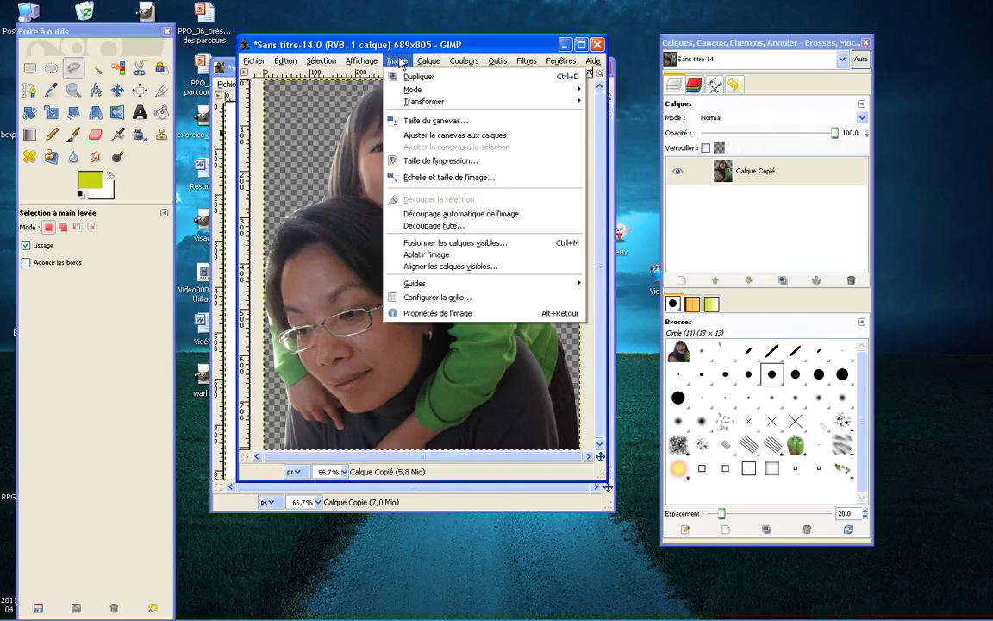
{"action": "left_click", "coordinate": [398, 176]}
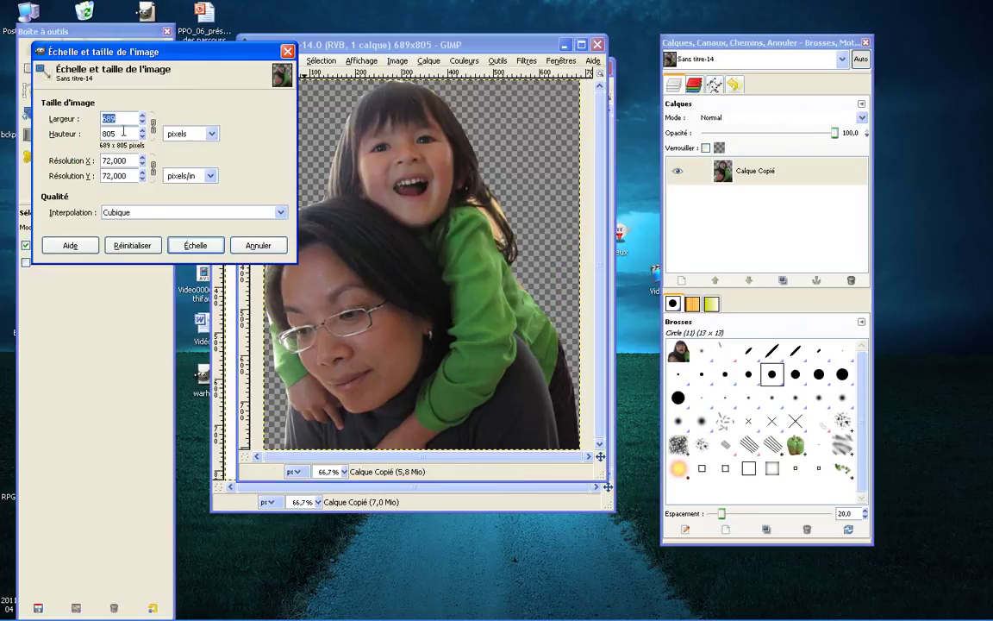
{"action": "left_click_drag", "start_coordinate": [119, 118], "coordinate": [92, 122]}
{"action": "left_click", "coordinate": [195, 248]}
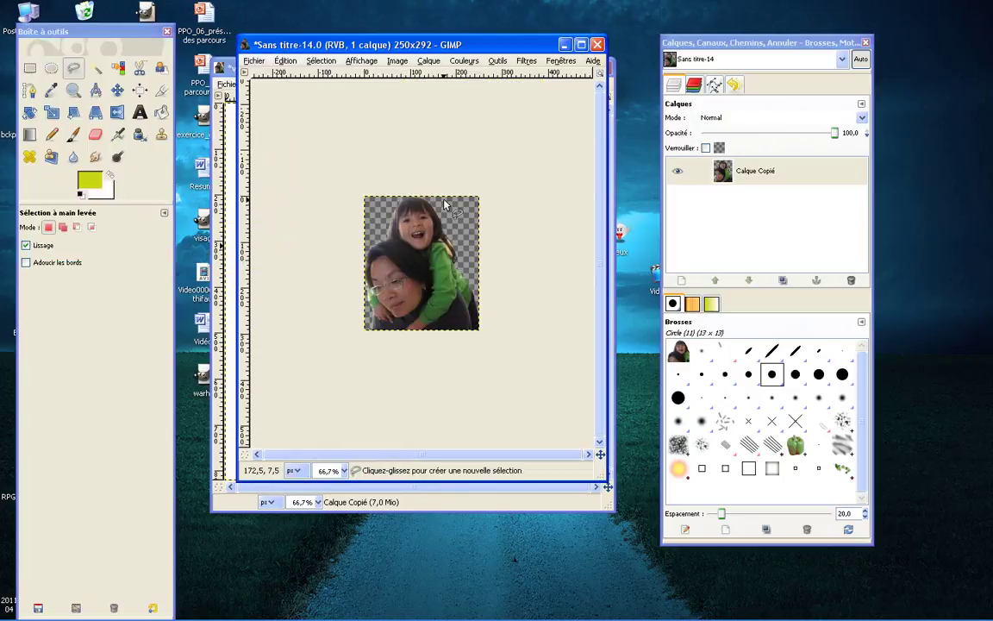
{"action": "scroll", "coordinate": [445, 207], "scroll_direction": "up", "scroll_amount": 1, "text": "ctrl"}
{"action": "scroll", "coordinate": [446, 207], "scroll_direction": "up", "scroll_amount": 1, "text": "ctrl"}
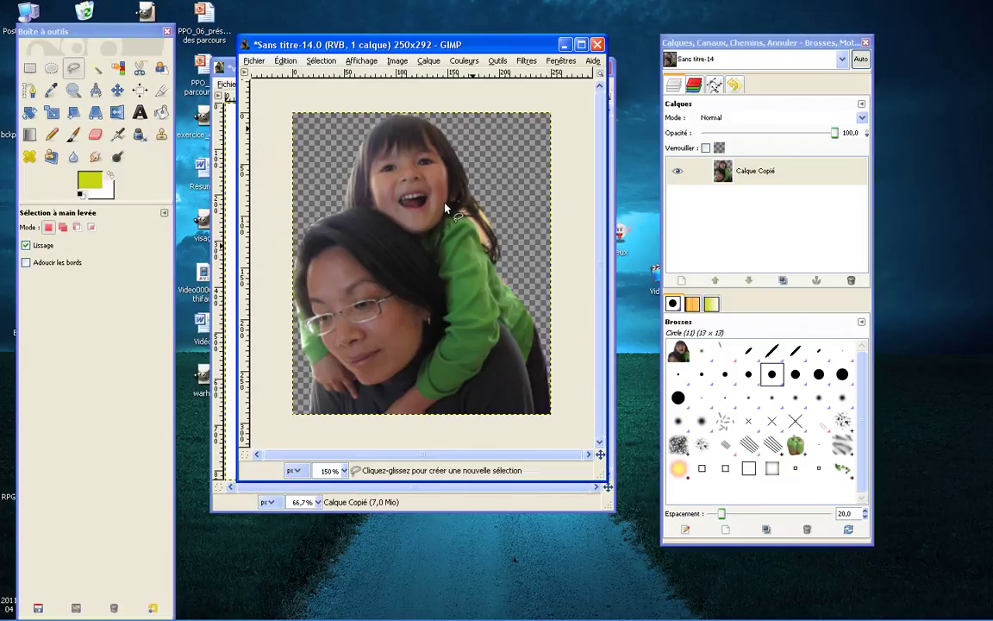
- Switch to Gimp_warhol.pdf and read instruction 6 on the width and height of the new image
{"action": "key", "text": "alt+Tab"}
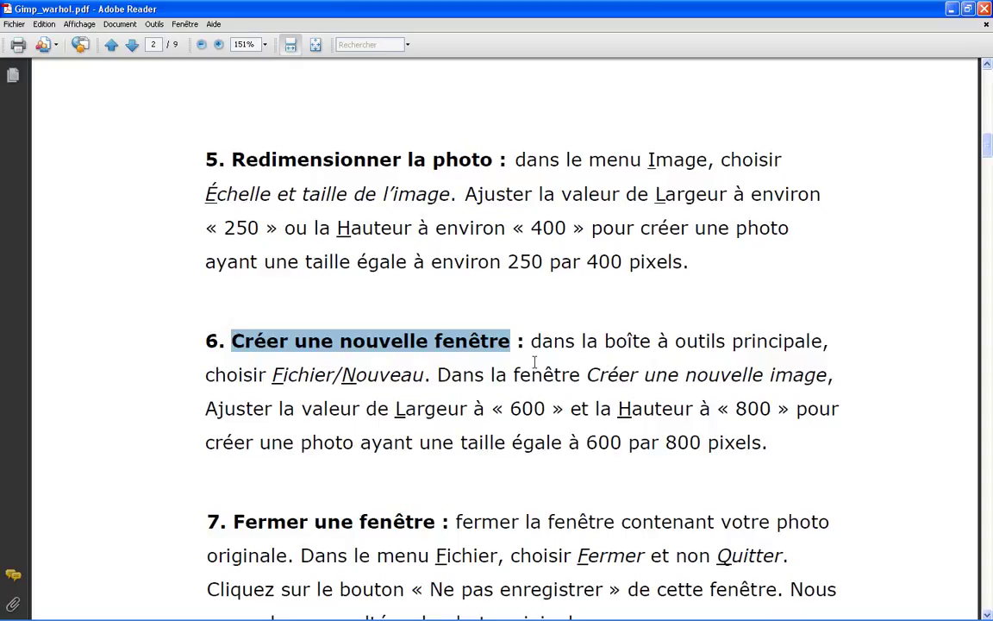
{"action": "mouse_move", "coordinate": [953, 610]}
{"action": "left_click_drag", "start_coordinate": [506, 405], "coordinate": [546, 409]}
{"action": "left_click_drag", "start_coordinate": [734, 408], "coordinate": [771, 409]}
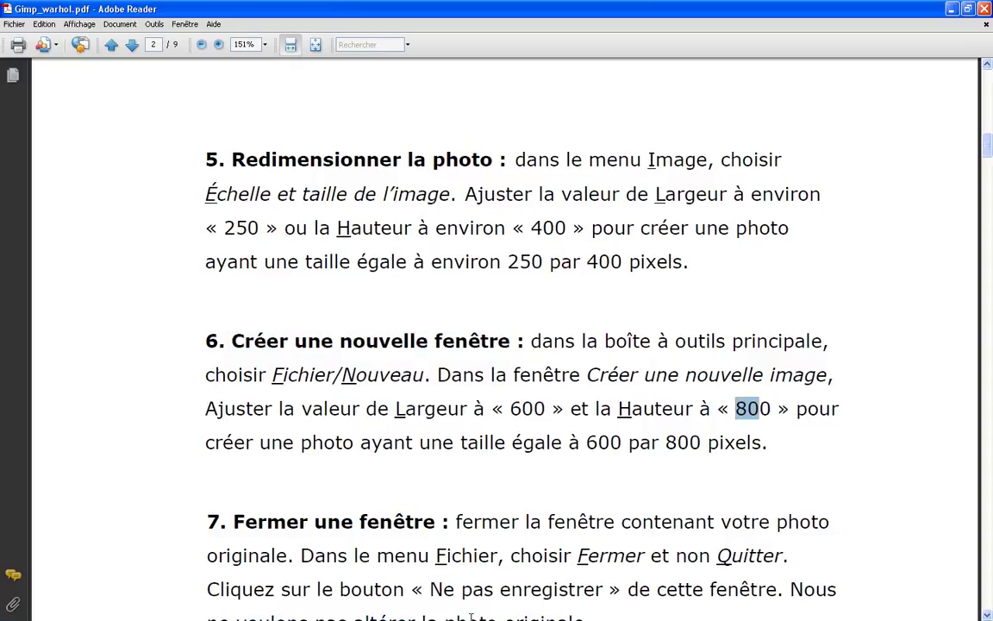
- Switch to GIMP and create a new blank image 600 pixels wide and 800 pixels high
{"action": "mouse_move", "coordinate": [650, 612]}
{"action": "left_click", "coordinate": [734, 610]}
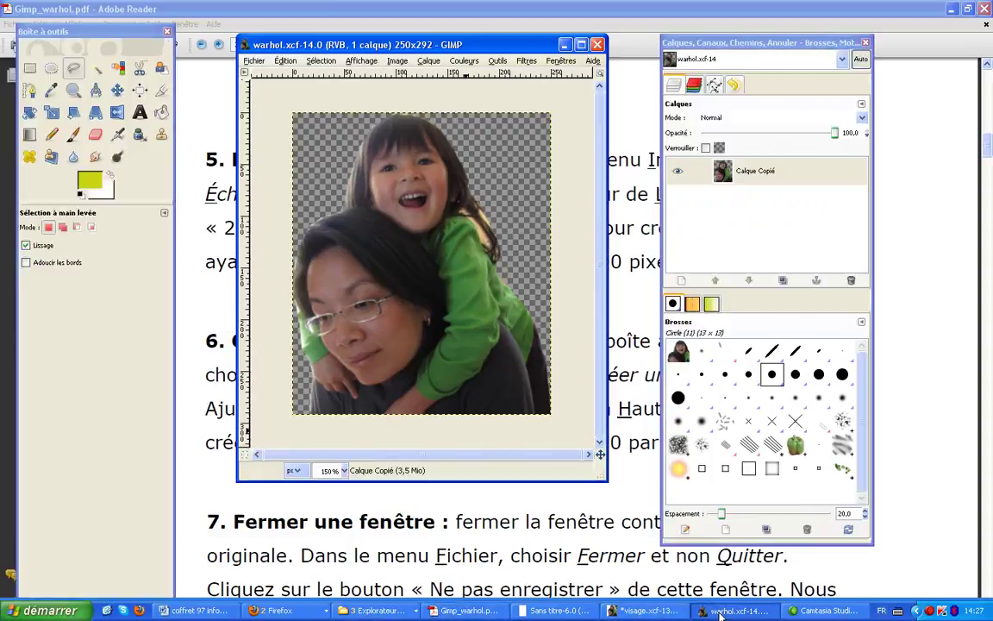
{"action": "left_click", "coordinate": [252, 60]}
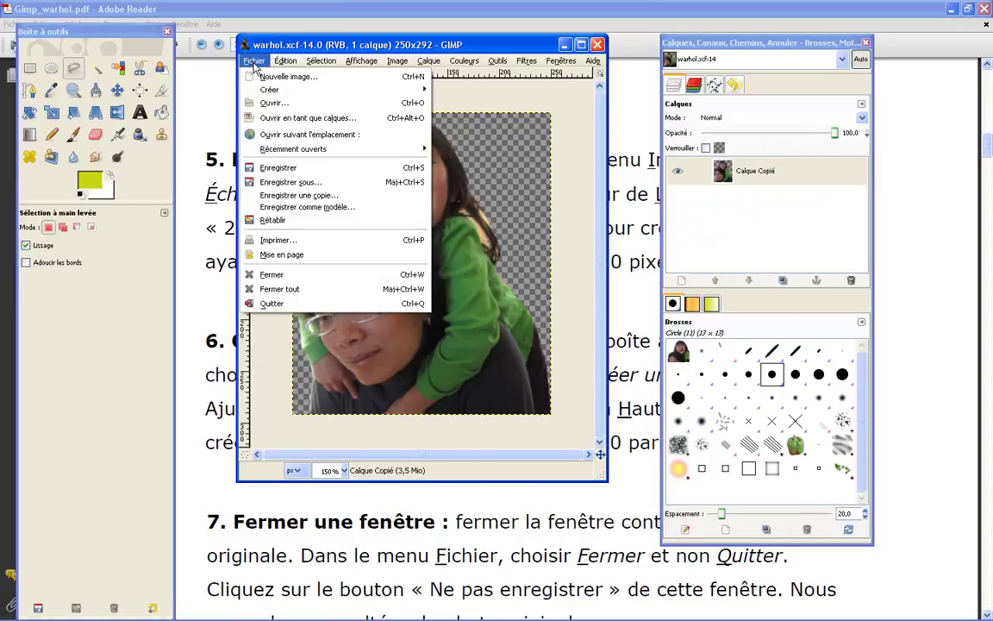
{"action": "left_click", "coordinate": [236, 74]}
{"action": "left_click_drag", "start_coordinate": [84, 92], "coordinate": [40, 89]}
{"action": "key", "text": "Tab"}
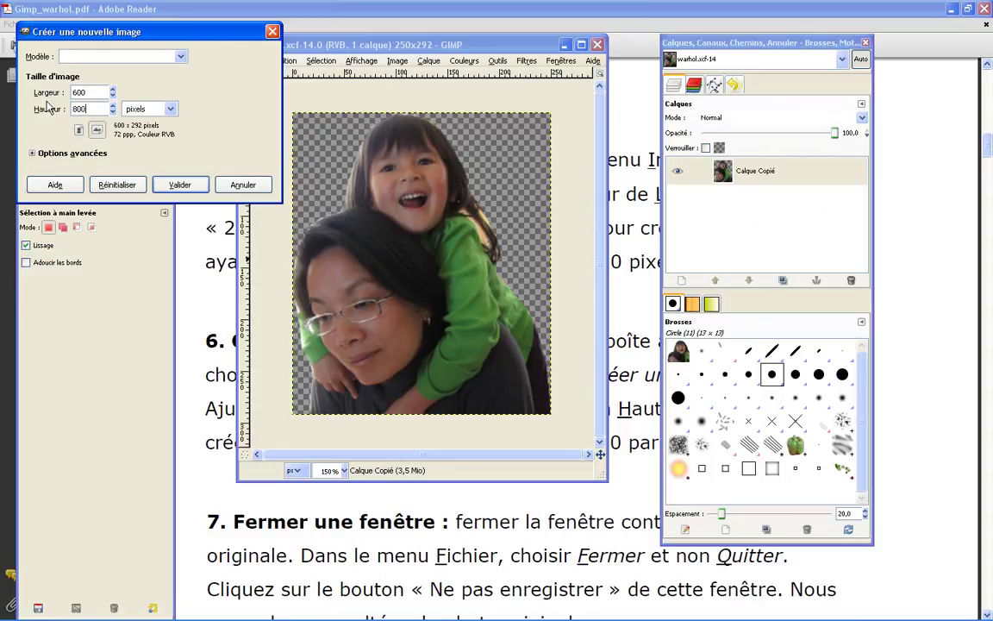
{"action": "left_click", "coordinate": [178, 185]}
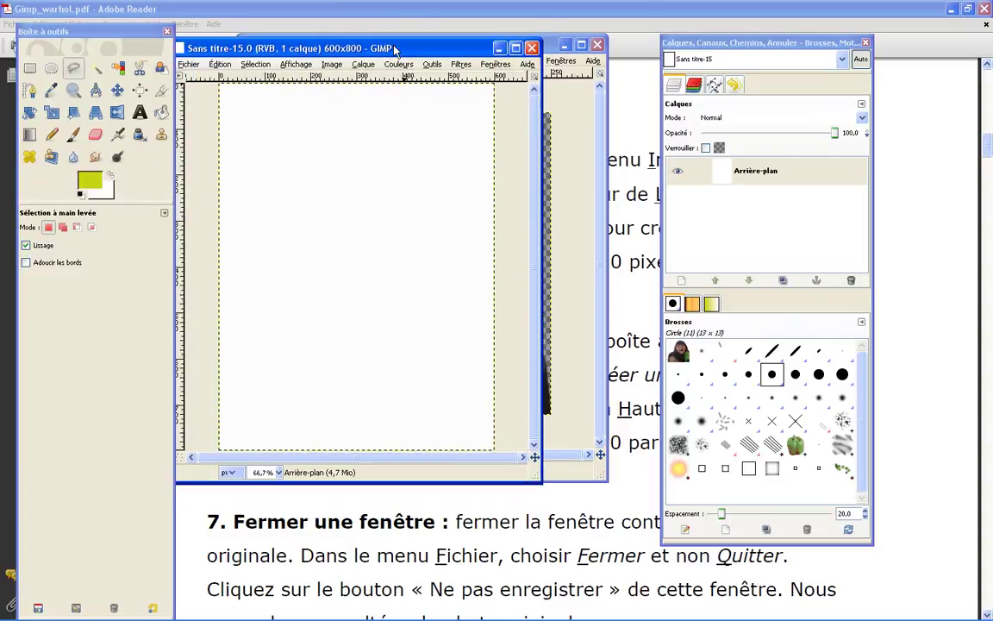
- Following instruction 7 in Gimp_warhol.pdf, close the original visage.xcf photo in GIMP without saving it
{"action": "left_click", "coordinate": [422, 612]}
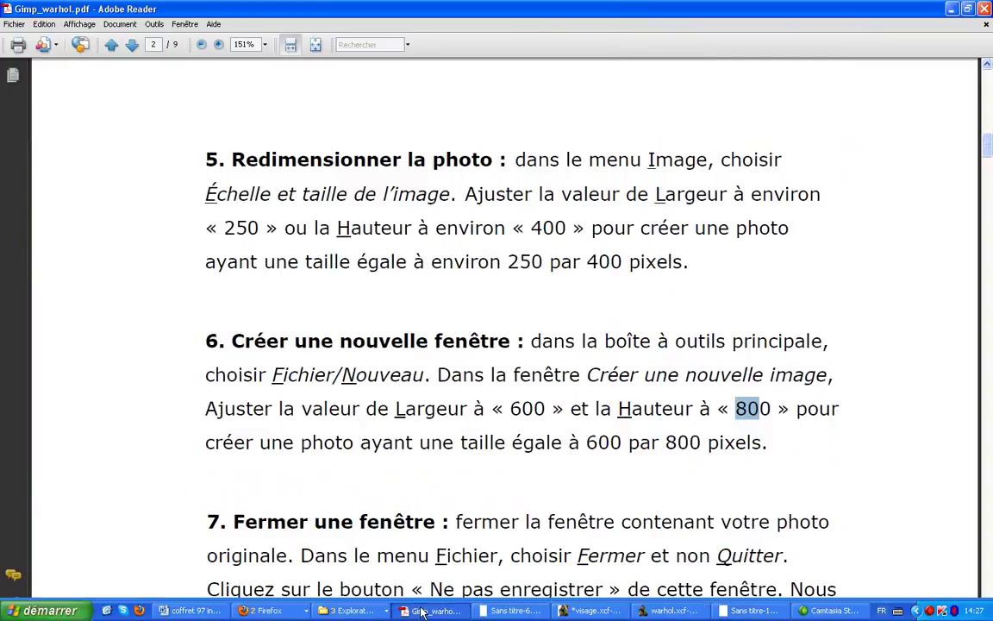
{"action": "scroll", "coordinate": [403, 498], "scroll_direction": "down", "scroll_amount": 3}
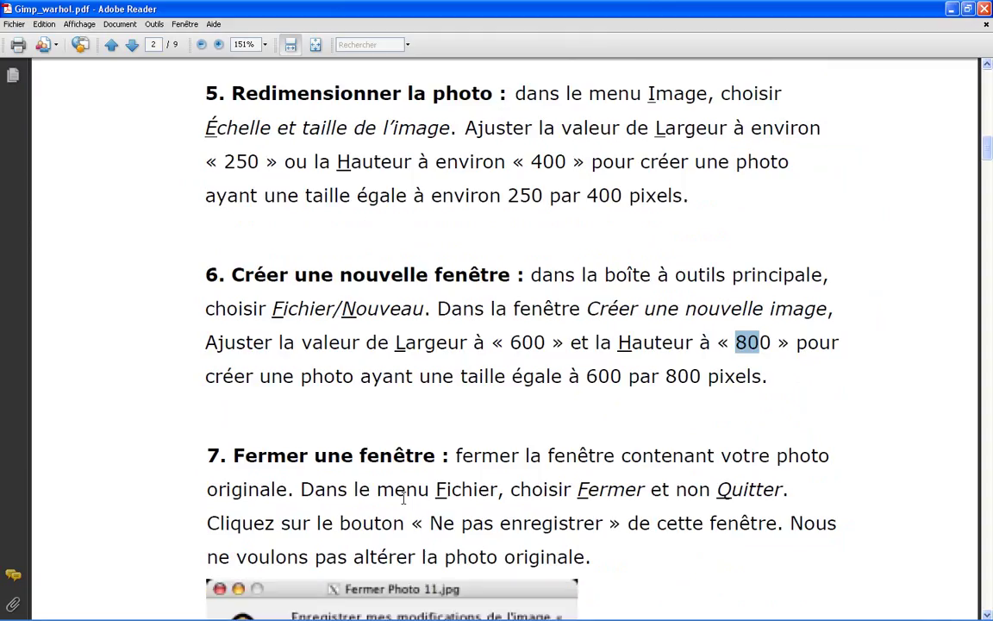
{"action": "left_click_drag", "start_coordinate": [233, 421], "coordinate": [462, 422]}
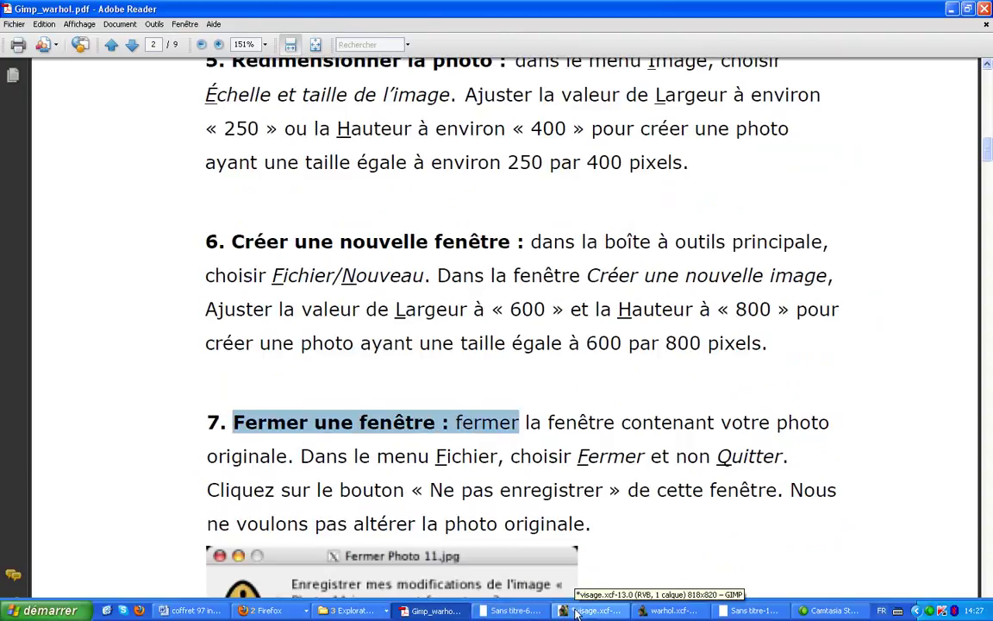
{"action": "left_click", "coordinate": [579, 611]}
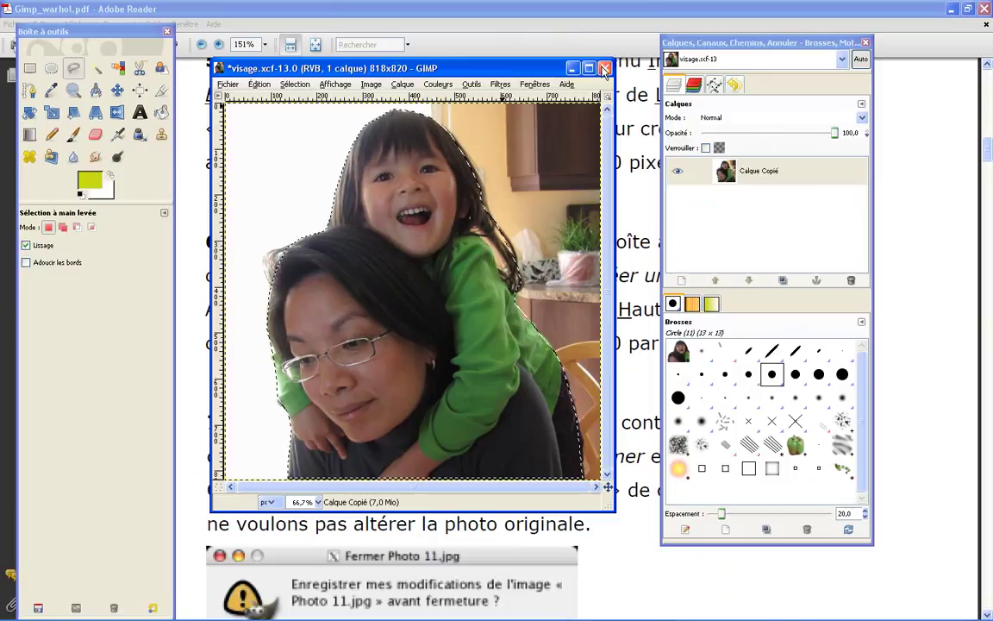
{"action": "key", "text": "ctrl+w"}
{"action": "left_click", "coordinate": [412, 358]}
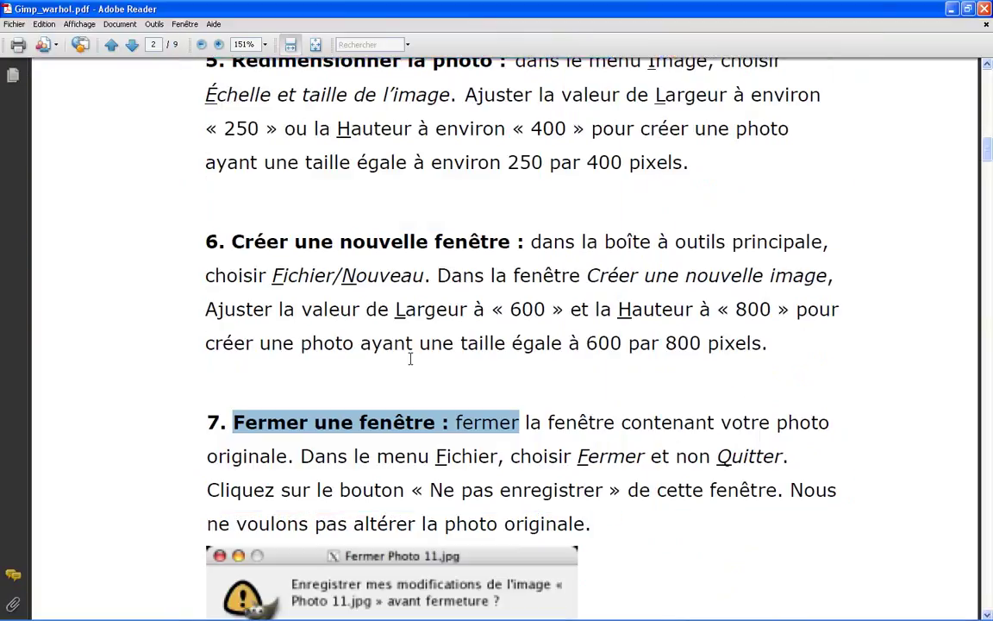
- Following instruction 8 in Gimp_warhol.pdf, save the cut-out image of the woman and child in GIMP as visage.xcf in the Bureau folder
{"action": "left_click", "coordinate": [456, 363]}
{"action": "scroll", "coordinate": [452, 356], "scroll_direction": "down", "scroll_amount": 5}
{"action": "scroll", "coordinate": [390, 324], "scroll_direction": "down", "scroll_amount": 3}
{"action": "scroll", "coordinate": [390, 324], "scroll_direction": "down", "scroll_amount": 3}
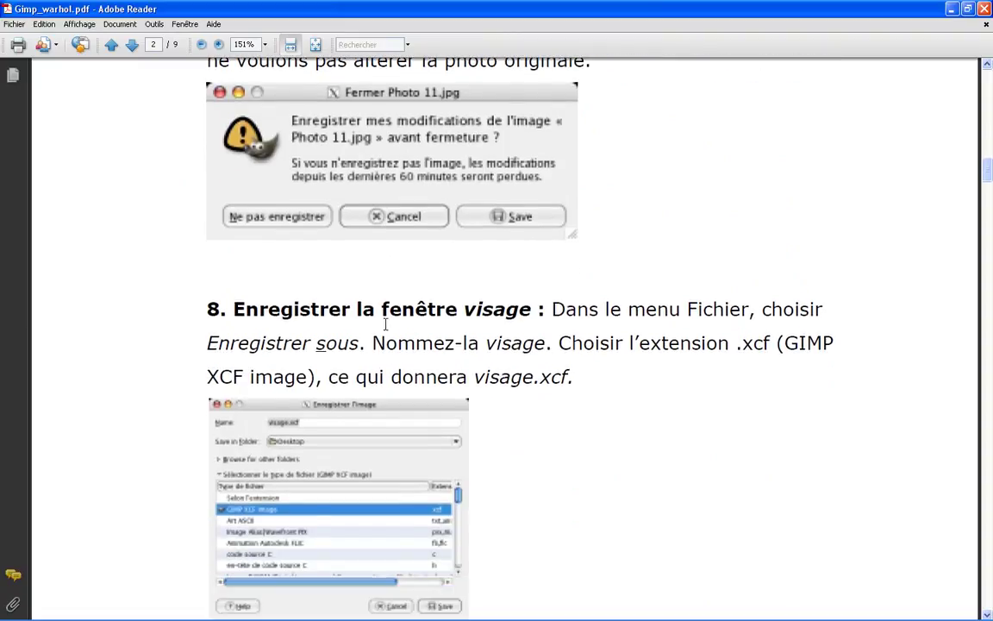
{"action": "left_click_drag", "start_coordinate": [264, 308], "coordinate": [350, 309]}
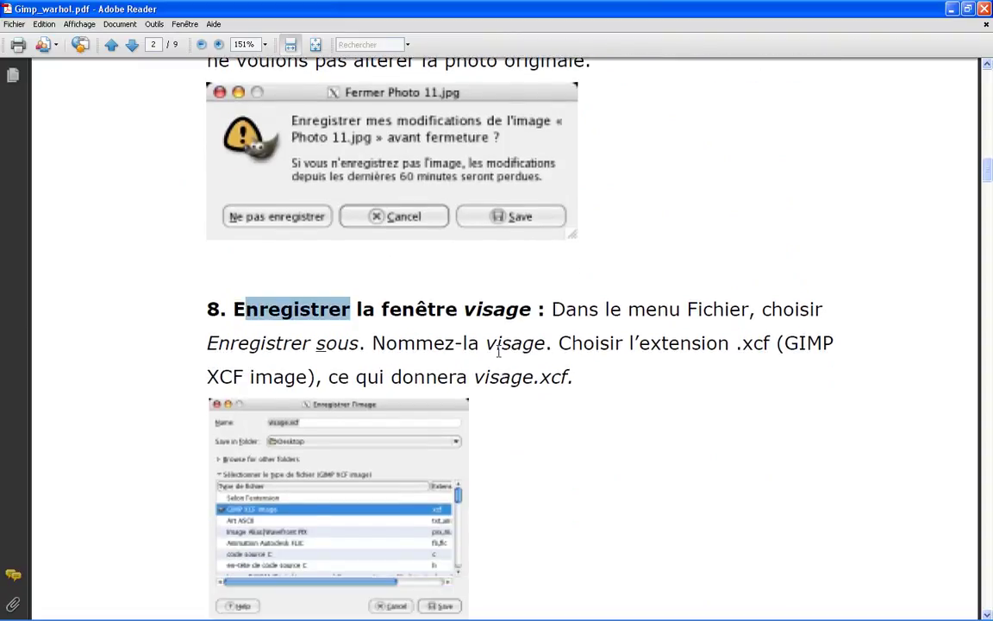
{"action": "double_click", "coordinate": [756, 343]}
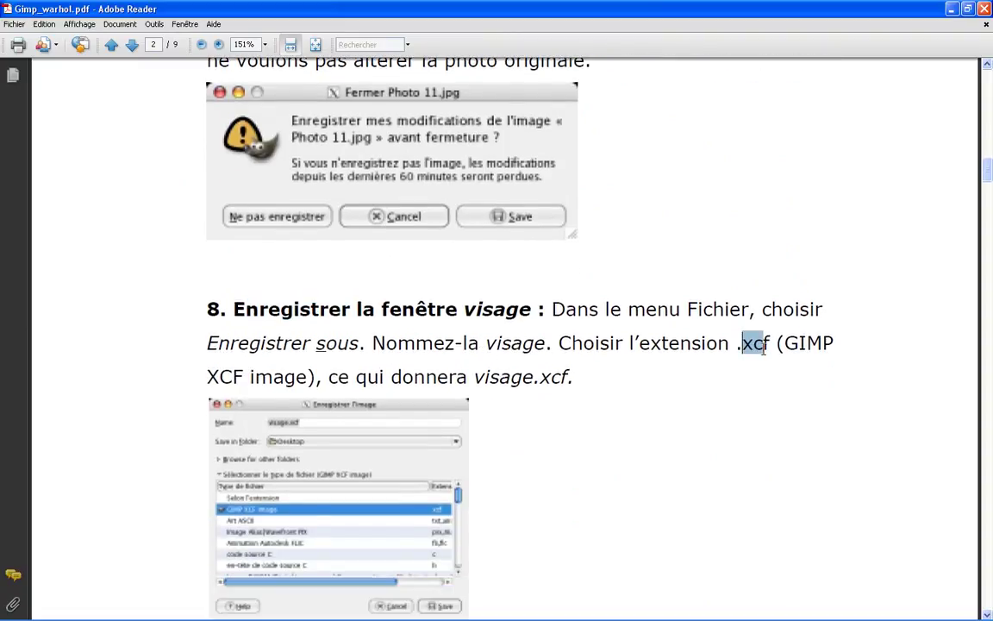
{"action": "left_click", "coordinate": [641, 611]}
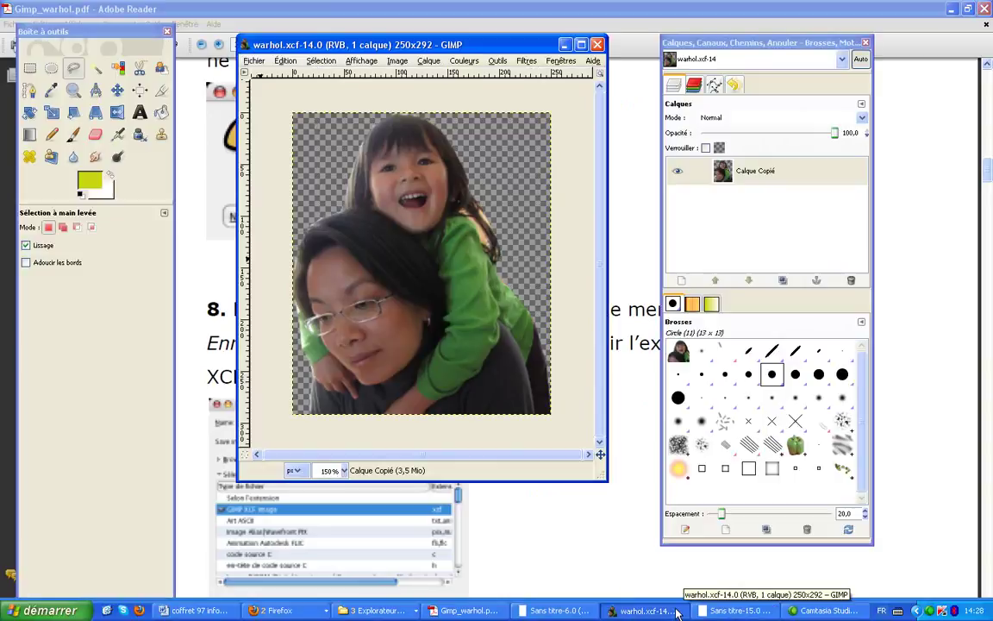
{"action": "key", "text": "ctrl+s"}
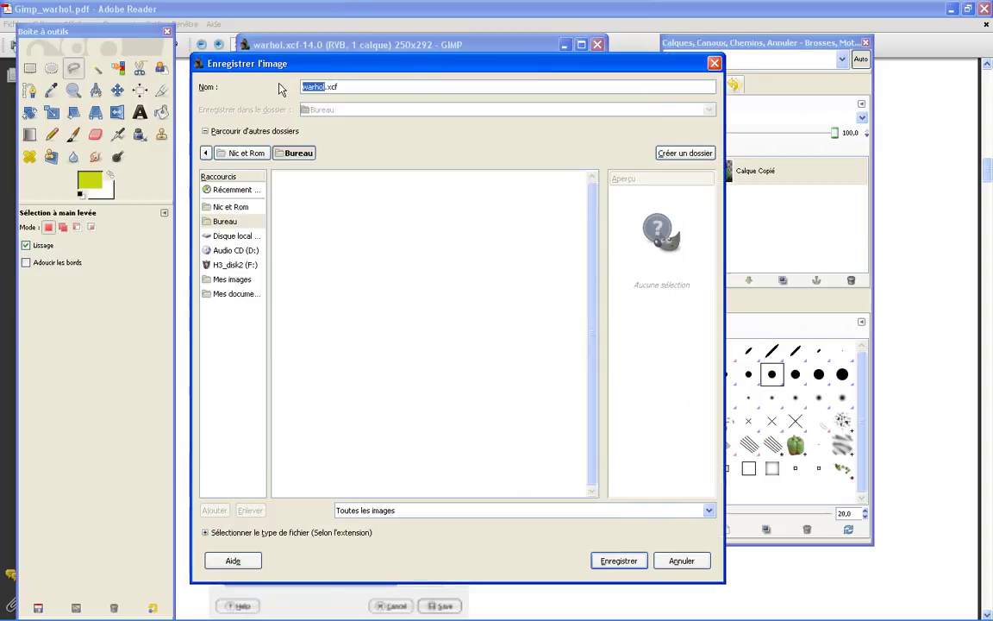
{"action": "type", "text": "v"}
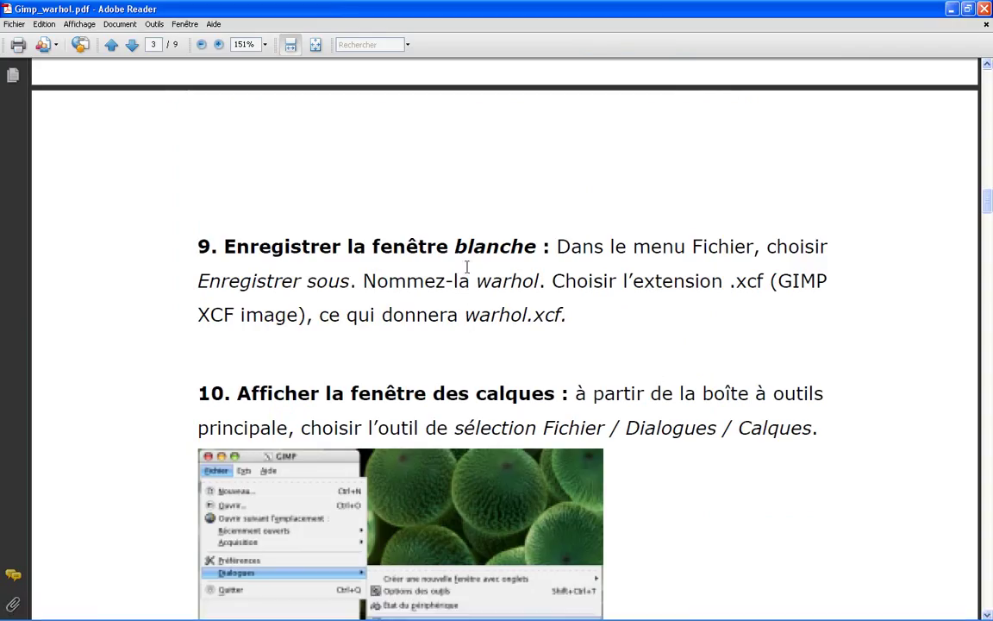
- In Gimp_warhol.pdf, read instructions 9 to 11 on saving the blank image, creating layers and selecting the background layer
{"action": "left_click_drag", "start_coordinate": [477, 281], "coordinate": [753, 284]}
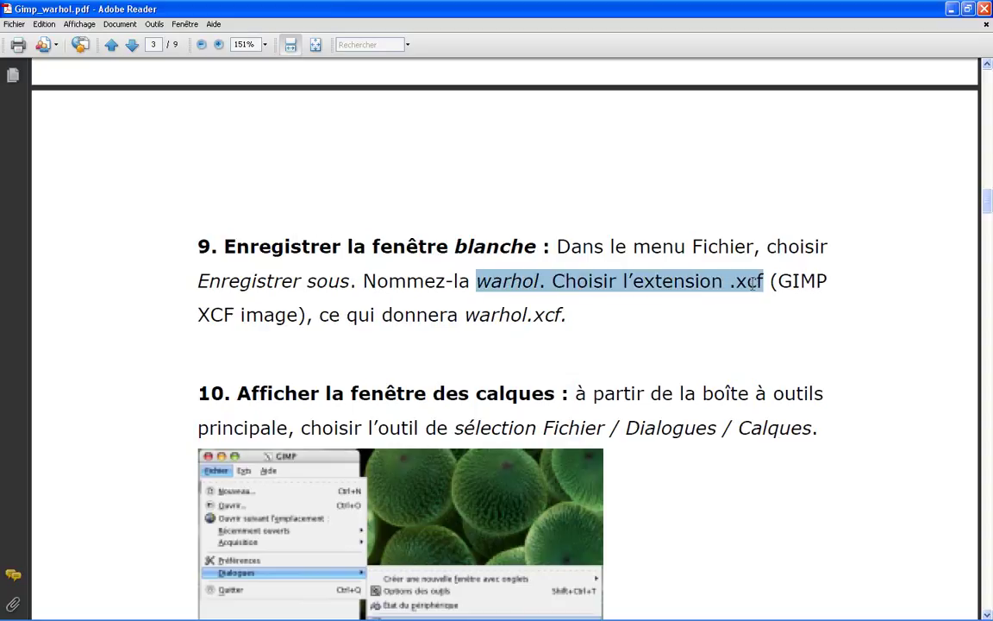
{"action": "left_click", "coordinate": [663, 293]}
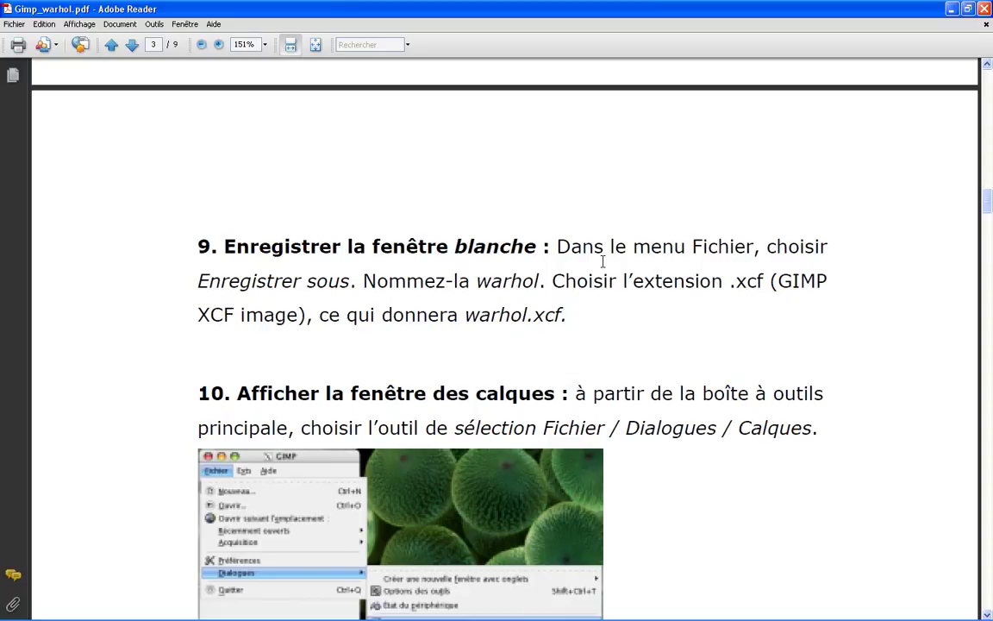
{"action": "scroll", "coordinate": [603, 262], "scroll_direction": "down", "scroll_amount": 3}
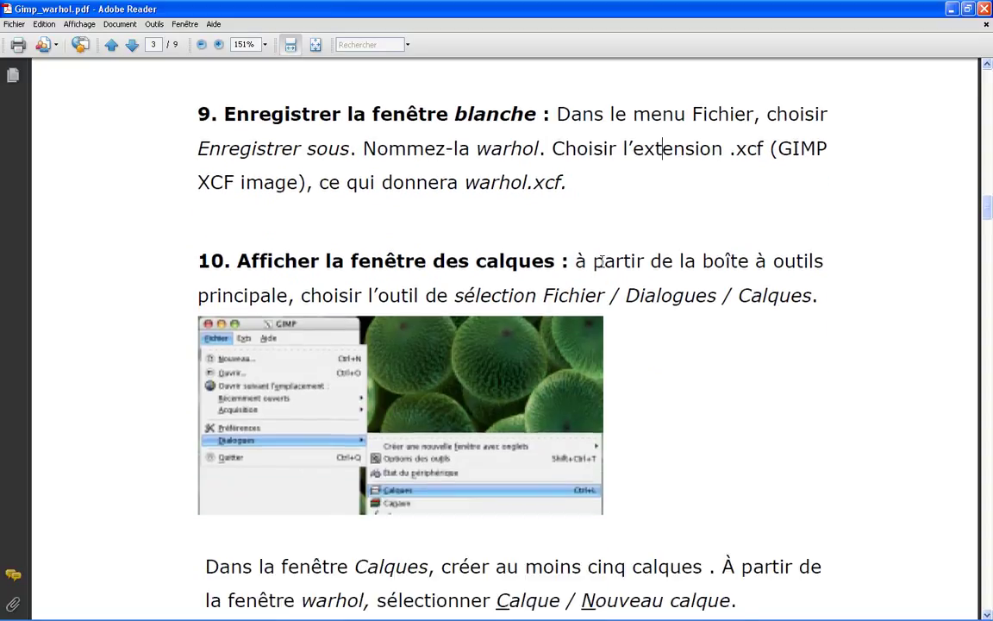
{"action": "left_click_drag", "start_coordinate": [237, 260], "coordinate": [556, 260]}
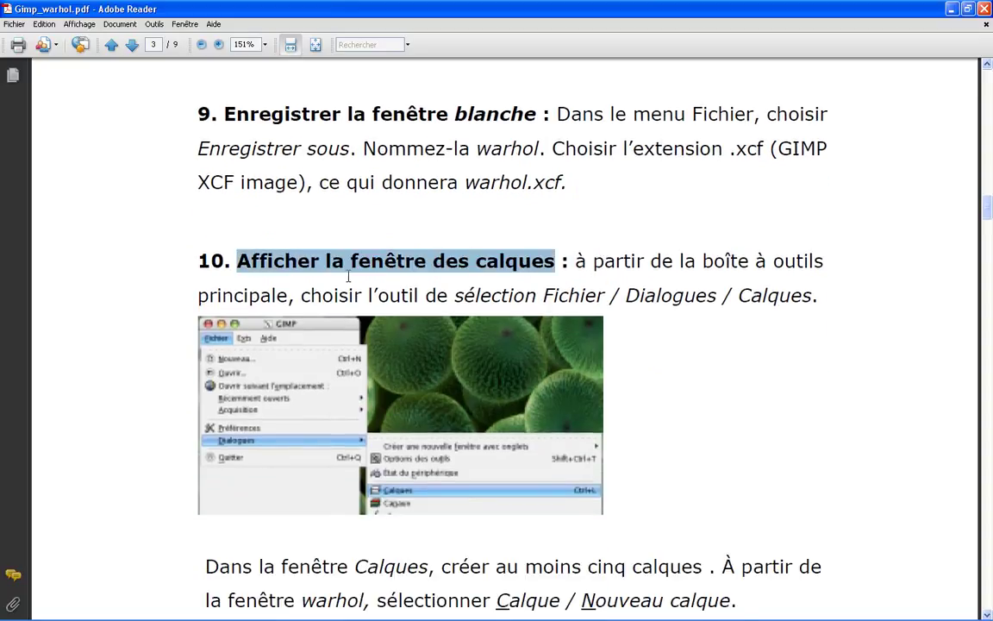
{"action": "scroll", "coordinate": [348, 276], "scroll_direction": "down", "scroll_amount": 2}
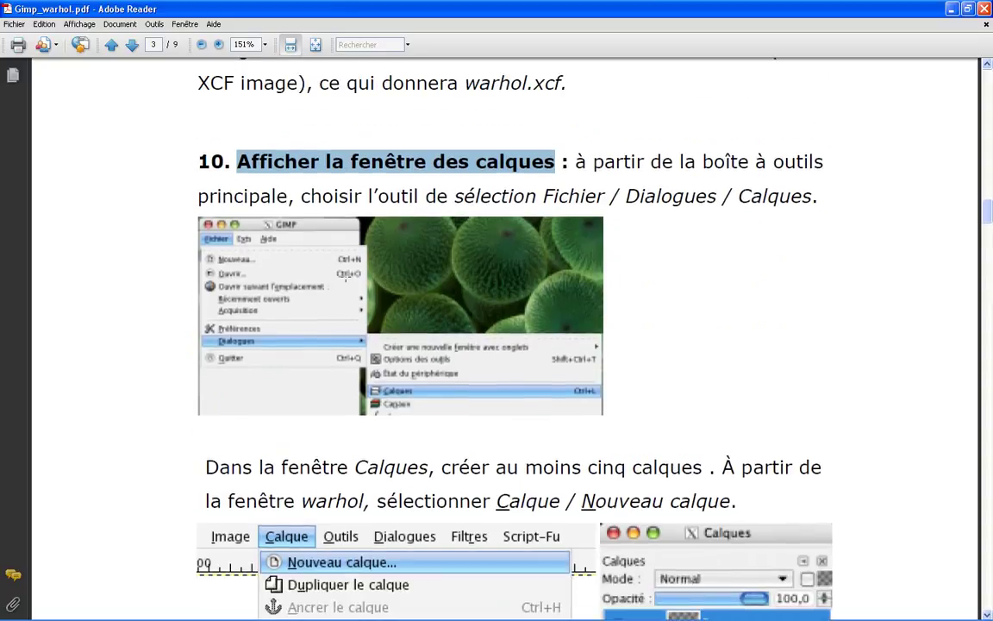
{"action": "scroll", "coordinate": [345, 276], "scroll_direction": "down", "scroll_amount": 15}
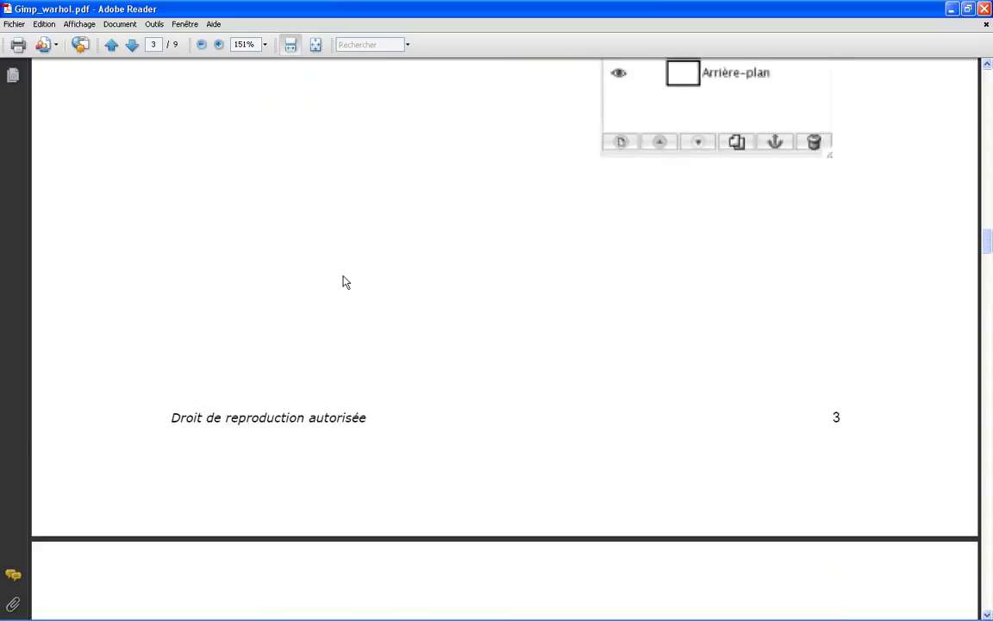
{"action": "scroll", "coordinate": [342, 279], "scroll_direction": "down", "scroll_amount": 5}
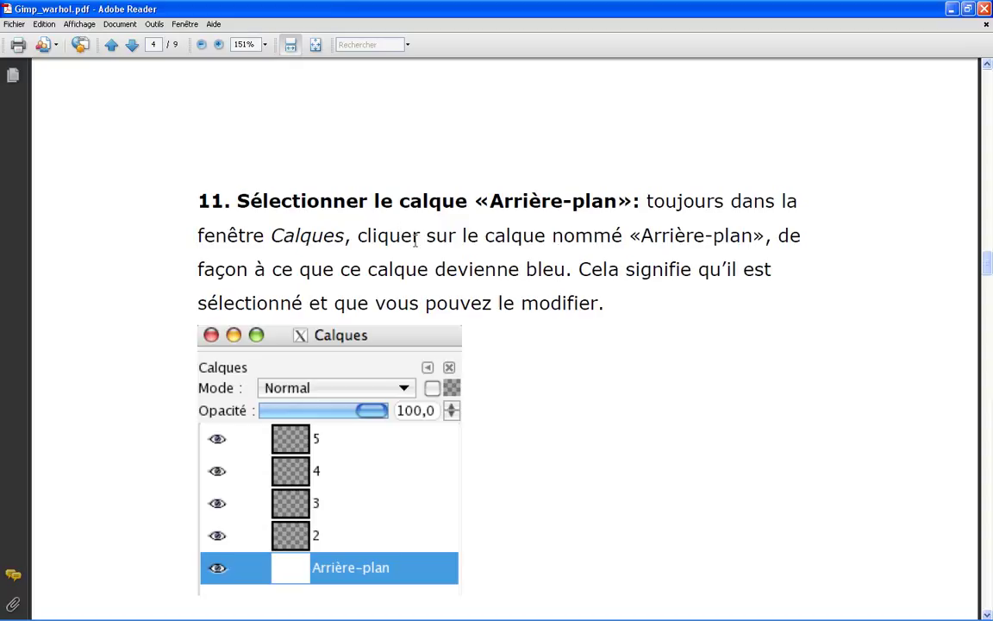
{"action": "scroll", "coordinate": [386, 244], "scroll_direction": "up", "scroll_amount": 15}
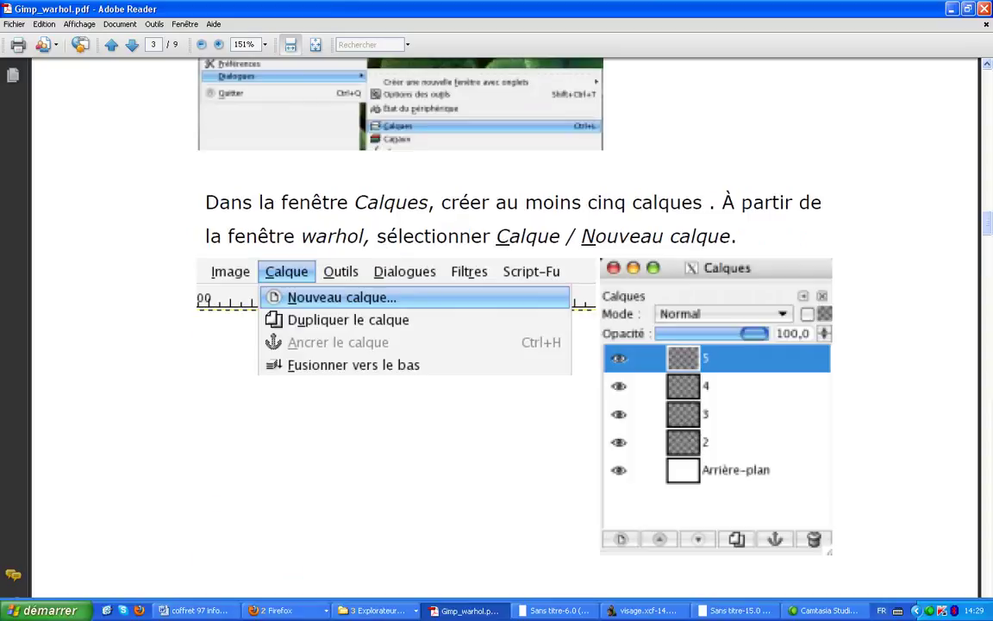
{"action": "left_click_drag", "start_coordinate": [584, 193], "coordinate": [657, 200]}
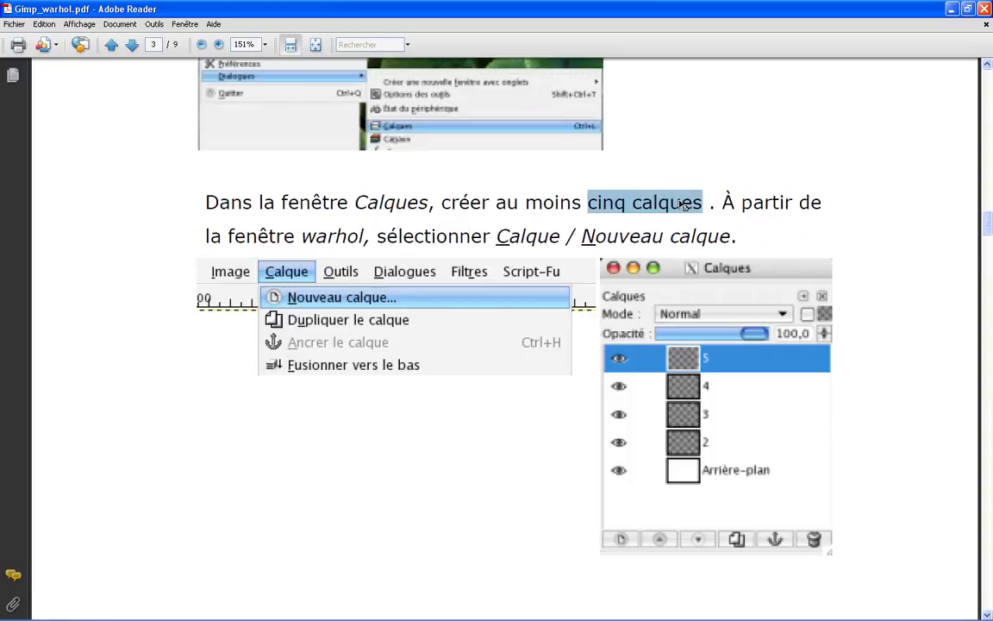
- Switch to the blank 600 by 800 image in GIMP and save it as warhol.xcf
{"action": "mouse_move", "coordinate": [715, 617]}
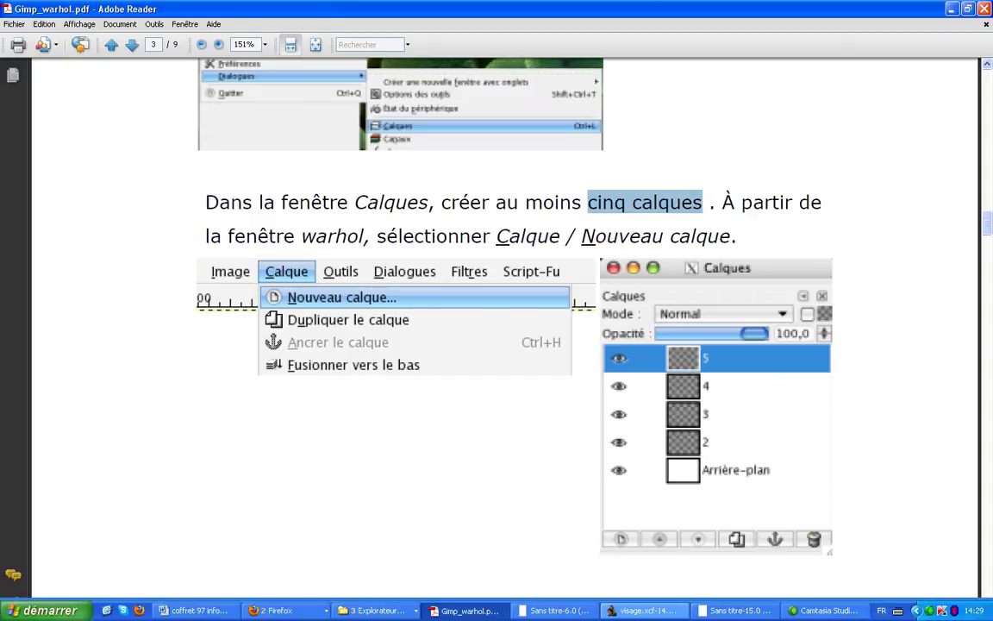
{"action": "left_click", "coordinate": [722, 612]}
{"action": "left_click", "coordinate": [723, 612]}
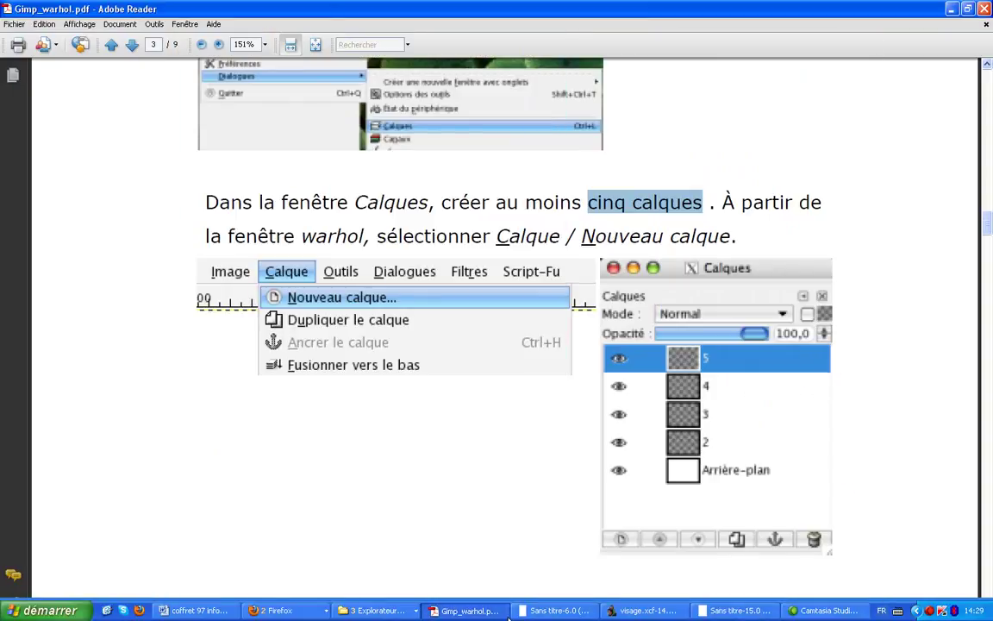
{"action": "left_click", "coordinate": [733, 612]}
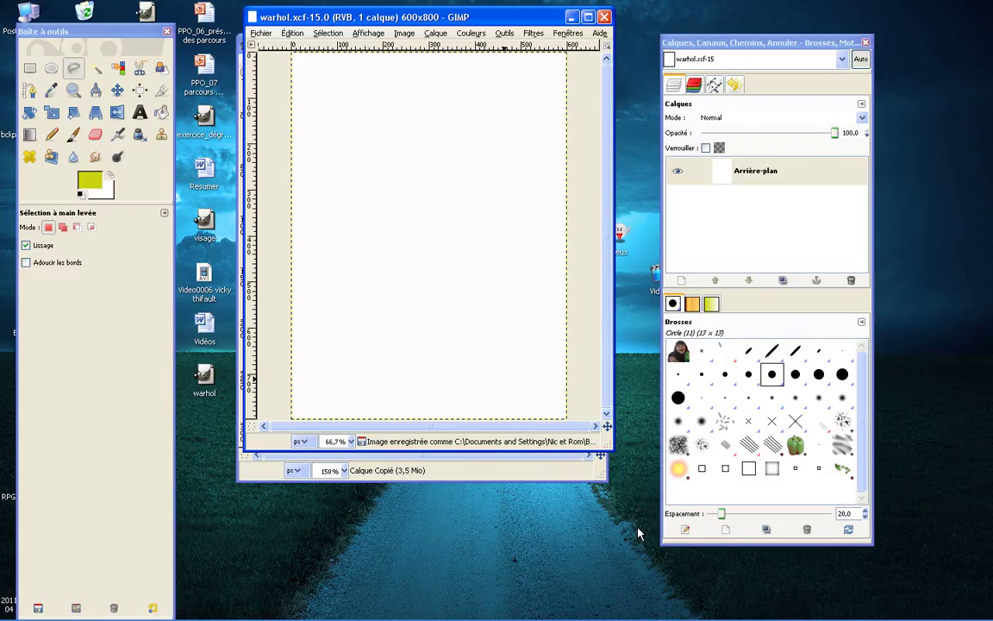
- Add five transparent 600 by 800 pixel layers named 1, 2, 3, 4 and 5 above the background of warhol.xcf
{"action": "left_click", "coordinate": [755, 171]}
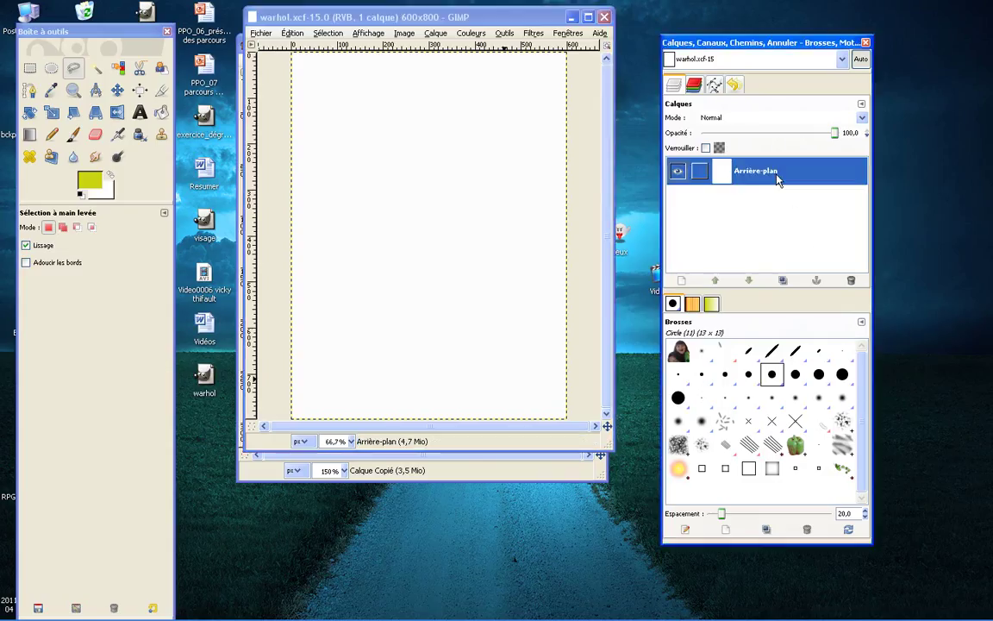
{"action": "right_click", "coordinate": [773, 234]}
{"action": "left_click", "coordinate": [806, 261]}
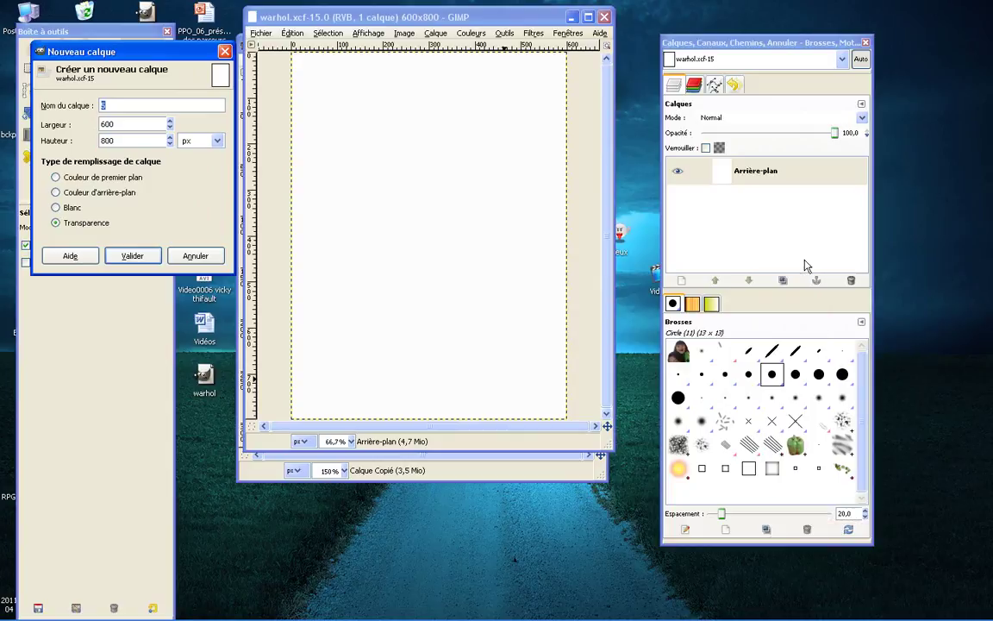
{"action": "type", "text": "1"}
{"action": "key", "text": "Return"}
{"action": "right_click", "coordinate": [800, 234]}
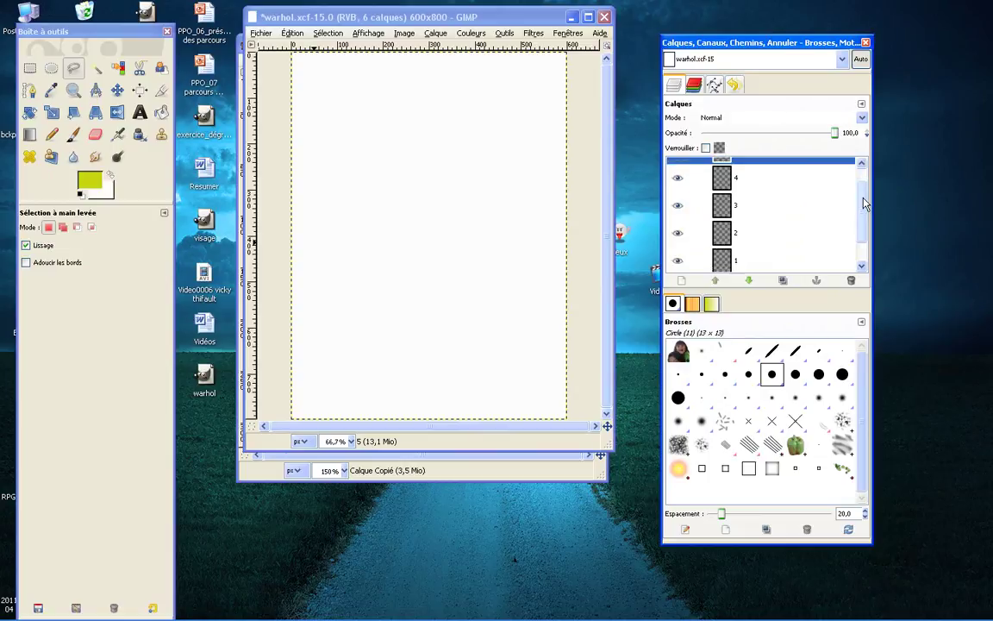
- Make layer 1, directly above the Arrière-plan layer, the active layer
{"action": "scroll", "coordinate": [864, 227], "scroll_direction": "down", "scroll_amount": 1}
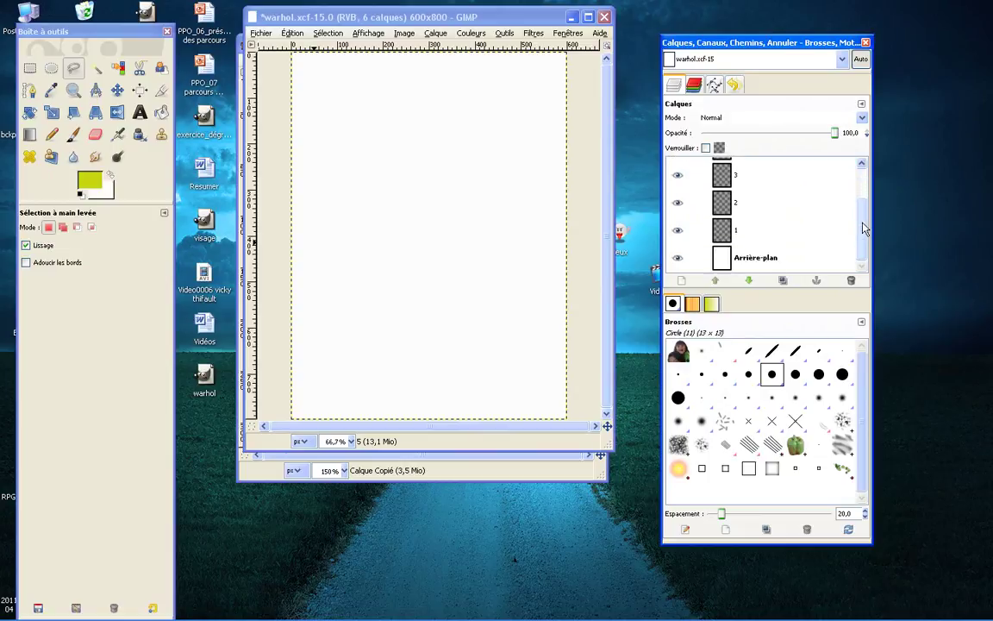
{"action": "left_click", "coordinate": [764, 231]}
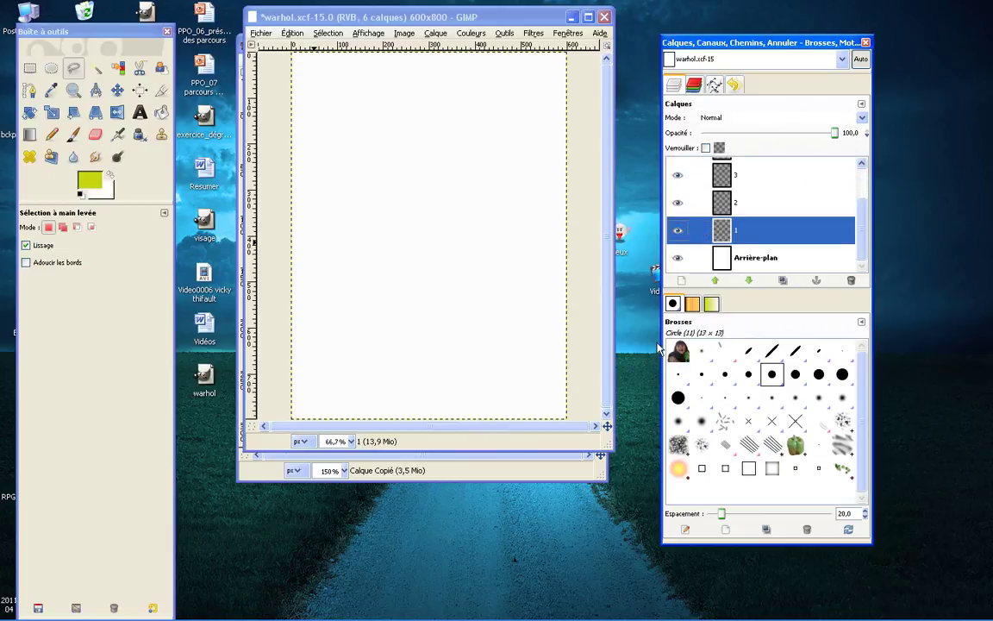
{"action": "left_click", "coordinate": [743, 257]}
{"action": "left_click", "coordinate": [746, 232]}
- Switch to Gimp_warhol.pdf and read instructions 11 and 12 on selecting the background layer and tracing a first polygon
{"action": "left_click", "coordinate": [614, 611]}
{"action": "scroll", "coordinate": [549, 540], "scroll_direction": "down", "scroll_amount": 5}
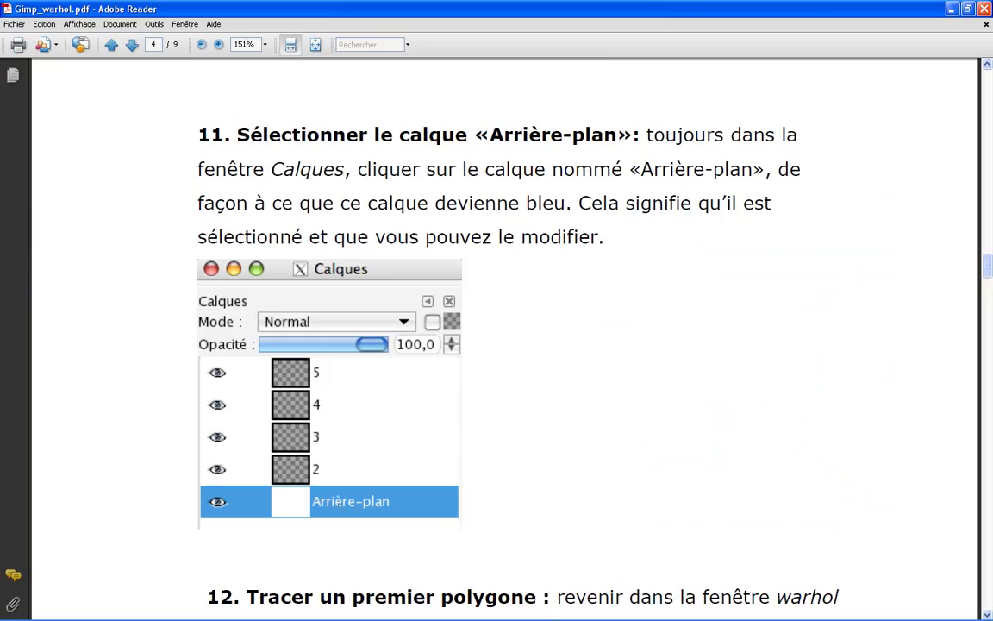
{"action": "scroll", "coordinate": [570, 481], "scroll_direction": "down", "scroll_amount": 3}
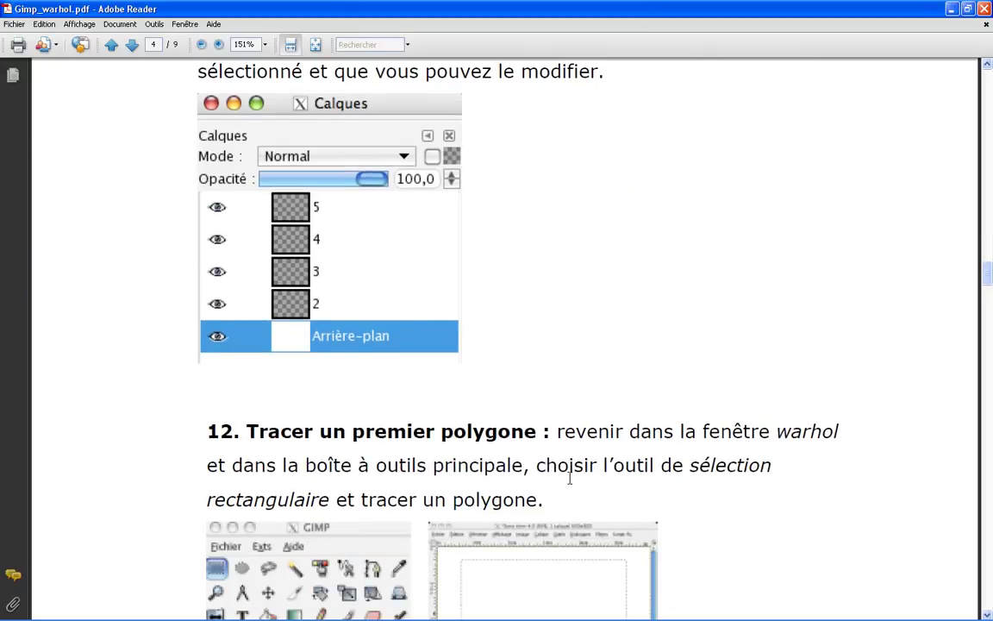
{"action": "scroll", "coordinate": [568, 478], "scroll_direction": "down", "scroll_amount": 1}
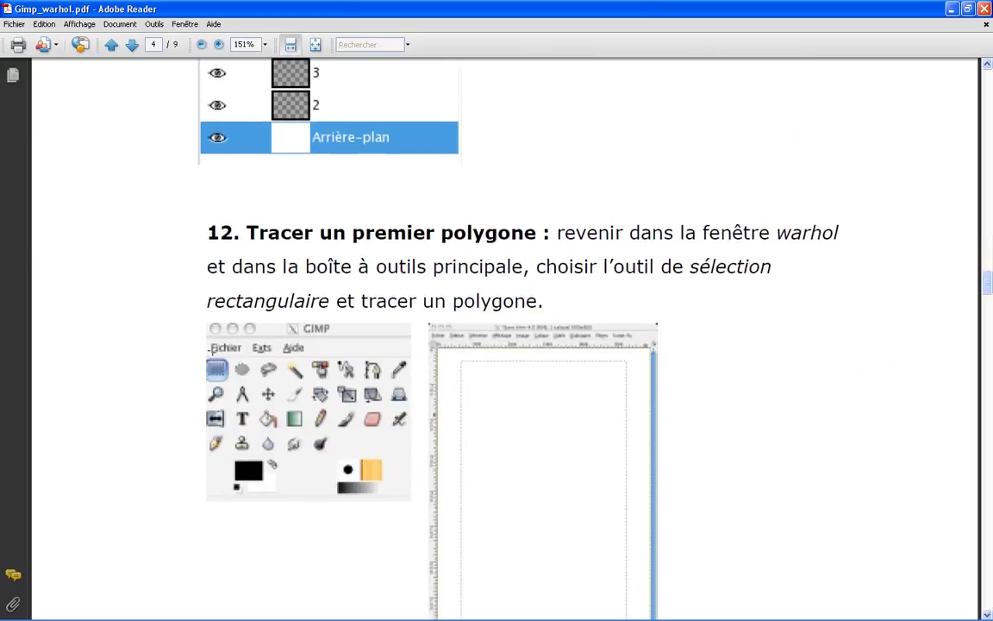
- Read instructions 12 and 13 of Gimp_warhol.pdf and, back in GIMP, draw a rectangular selection about 486 by 707 px on layer 1
{"action": "scroll", "coordinate": [546, 401], "scroll_direction": "down", "scroll_amount": 1}
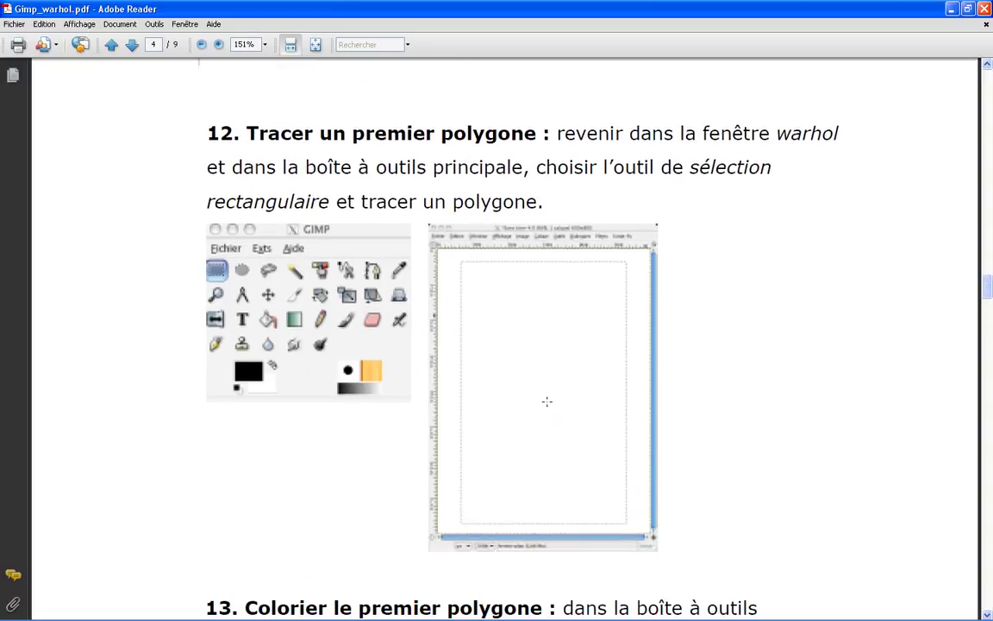
{"action": "scroll", "coordinate": [547, 401], "scroll_direction": "down", "scroll_amount": 4}
{"action": "scroll", "coordinate": [547, 401], "scroll_direction": "up", "scroll_amount": 1}
{"action": "scroll", "coordinate": [546, 400], "scroll_direction": "up", "scroll_amount": 3}
{"action": "scroll", "coordinate": [547, 401], "scroll_direction": "down", "scroll_amount": 1}
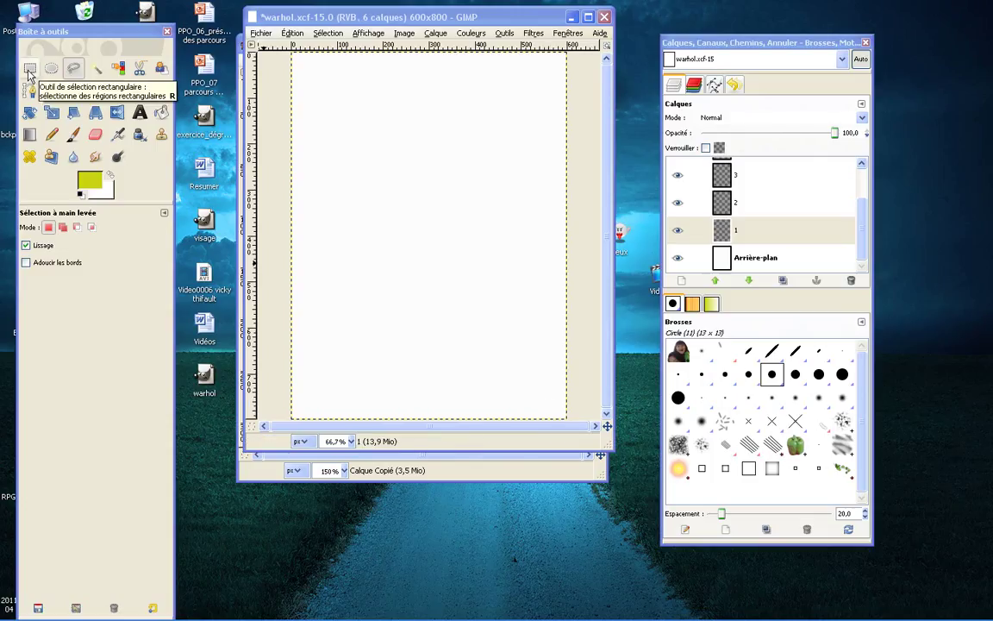
{"action": "left_click", "coordinate": [29, 69]}
{"action": "left_click_drag", "start_coordinate": [320, 79], "coordinate": [544, 402]}
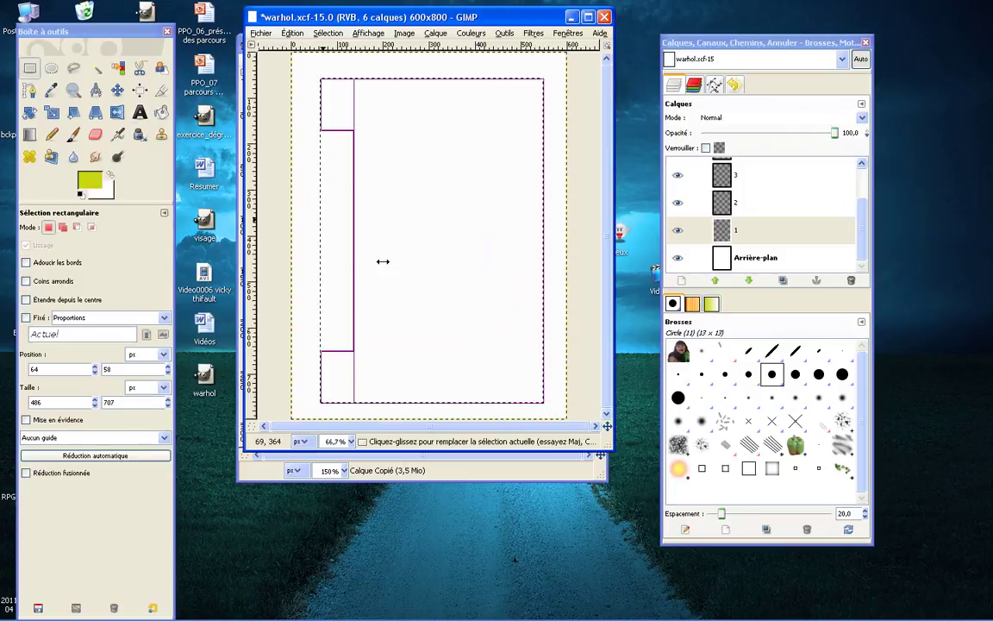
- Set the foreground color to blue 1725db and fill the rectangular selection on layer 1 with it
{"action": "left_click", "coordinate": [89, 180]}
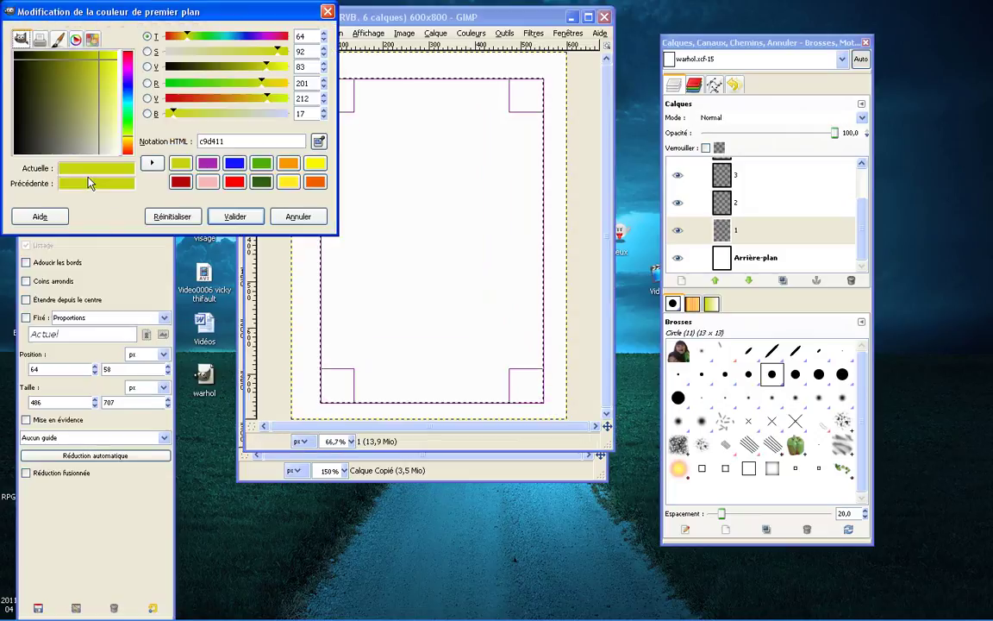
{"action": "left_click", "coordinate": [126, 95]}
{"action": "left_click_drag", "start_coordinate": [126, 90], "coordinate": [102, 62]}
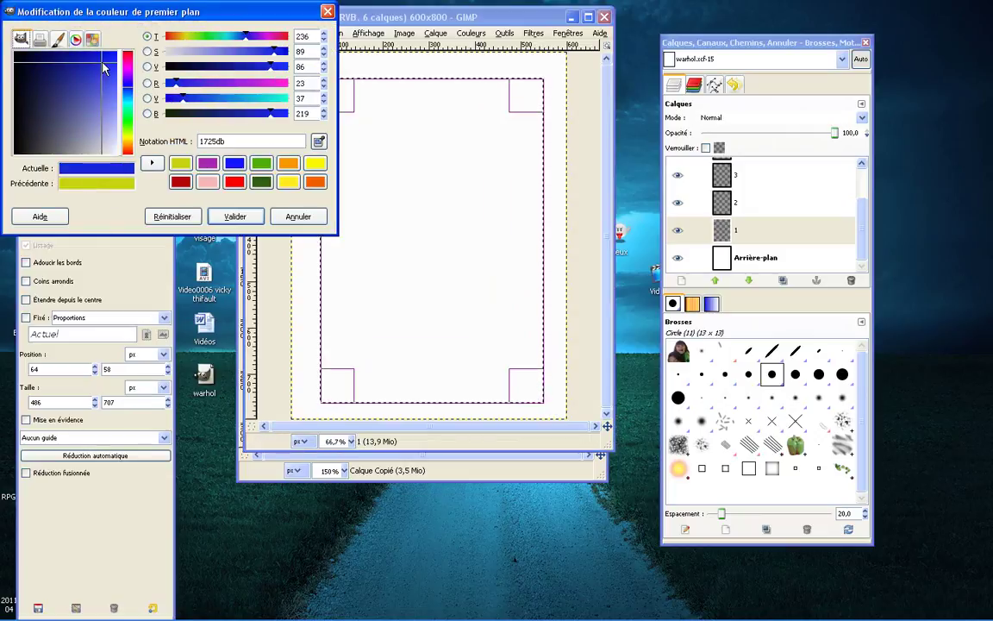
{"action": "left_click", "coordinate": [235, 216]}
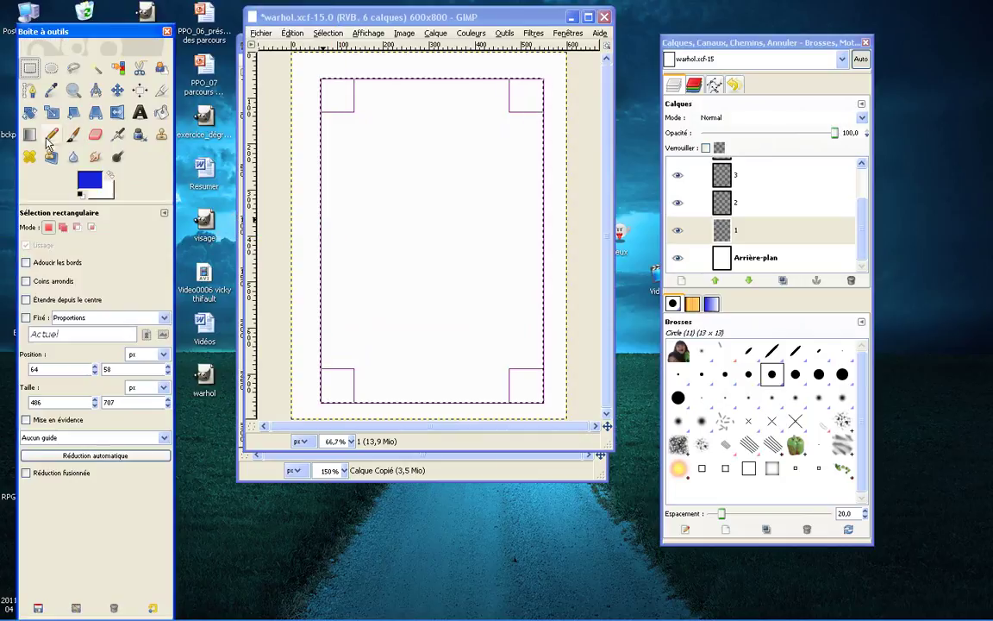
{"action": "left_click", "coordinate": [161, 112]}
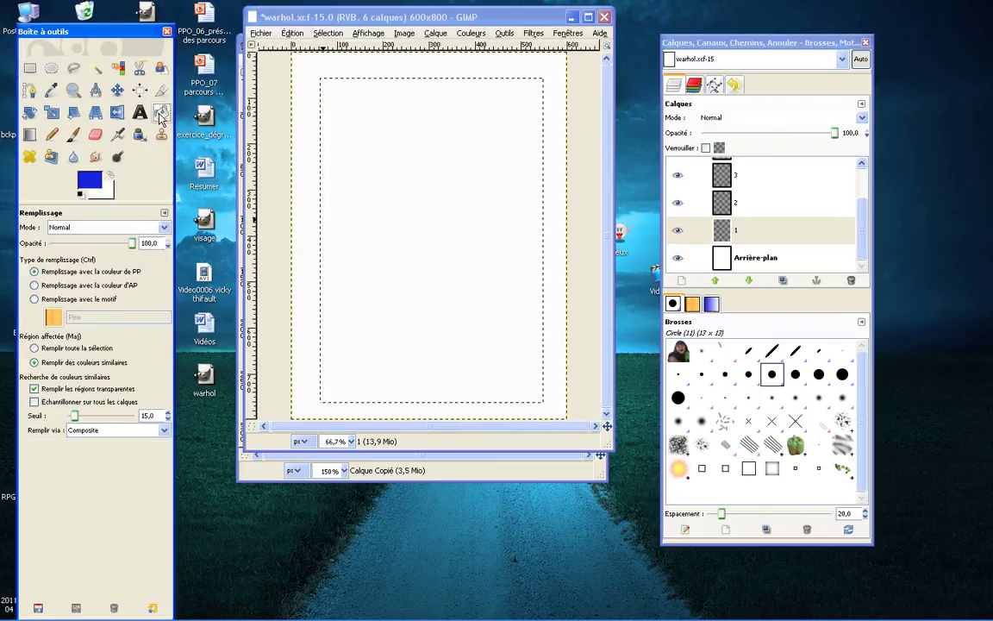
{"action": "left_click", "coordinate": [443, 152]}
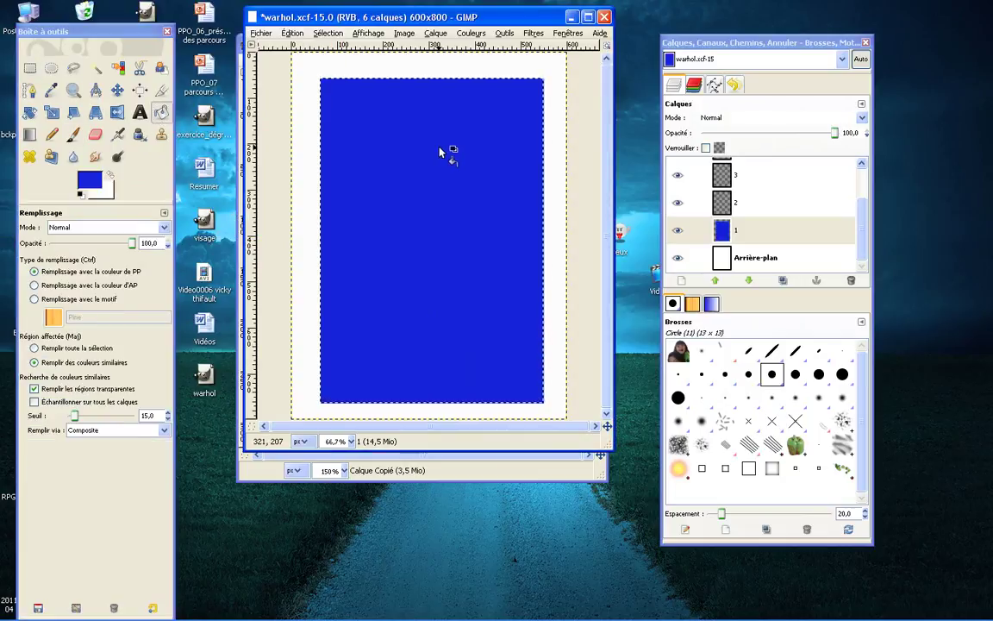
- Read instructions 14 and 15 of Gimp_warhol.pdf and, in GIMP, draw a selection about 414 by 593 px inside the blue rectangle on layer 2
{"action": "key", "text": "alt+Tab"}
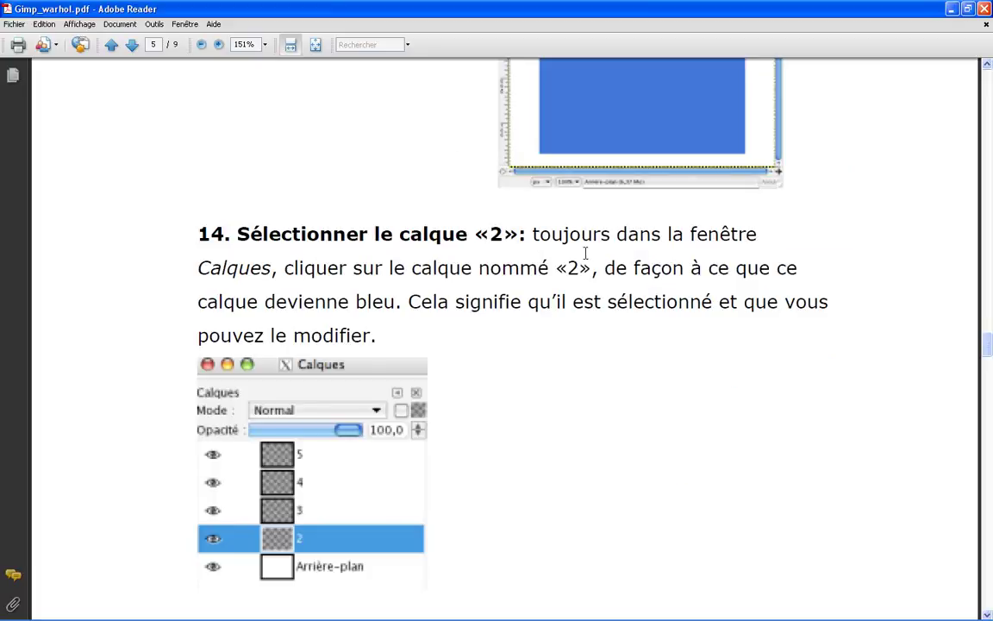
{"action": "scroll", "coordinate": [585, 252], "scroll_direction": "down", "scroll_amount": 15}
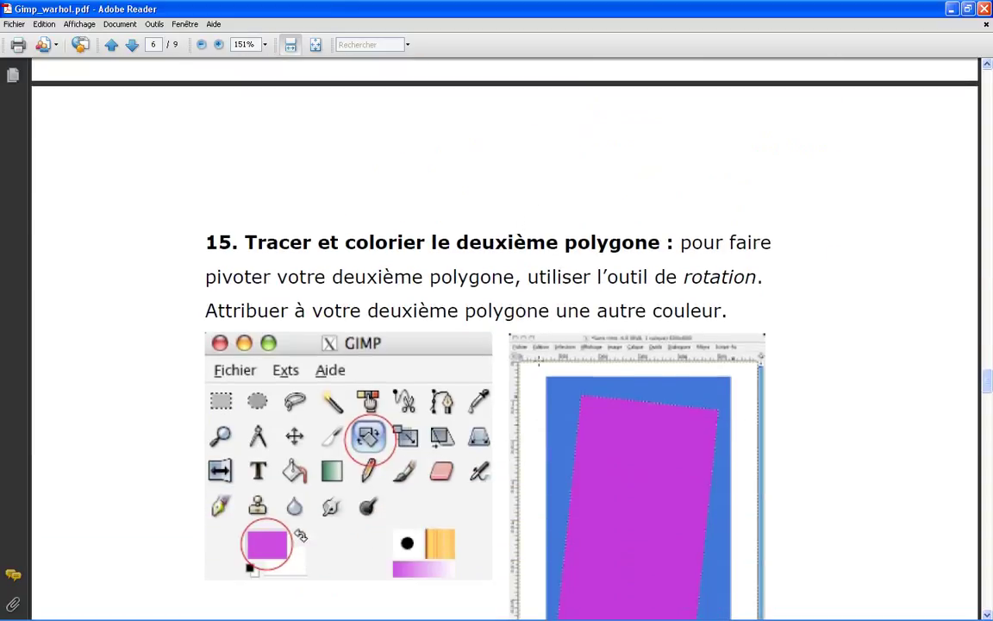
{"action": "scroll", "coordinate": [496, 345], "scroll_direction": "down", "scroll_amount": 2}
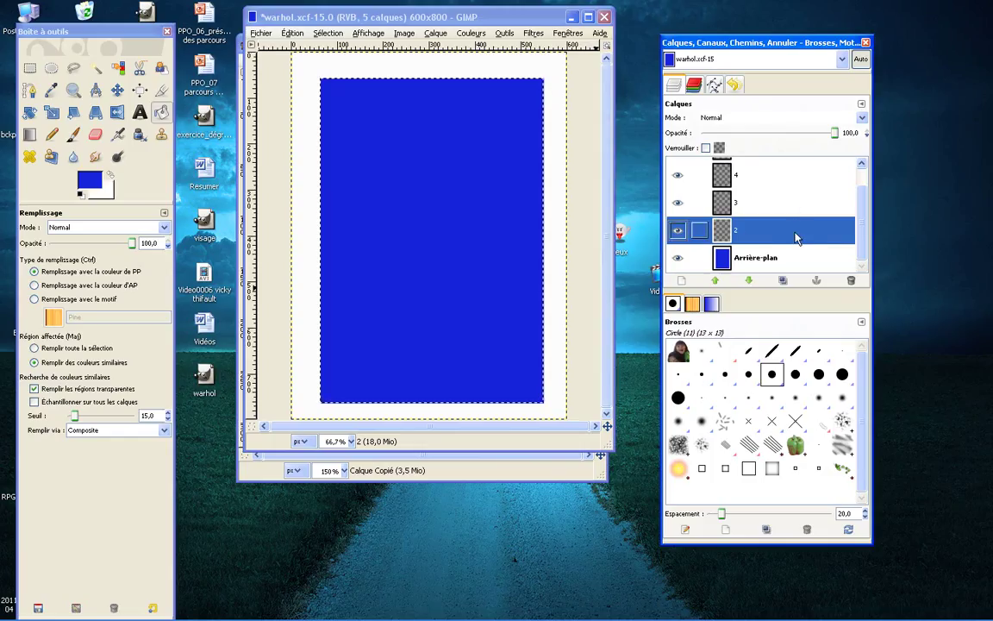
{"action": "left_click", "coordinate": [29, 67]}
{"action": "left_click_drag", "start_coordinate": [336, 99], "coordinate": [527, 373]}
- Set the foreground color to magenta d413db and fill the inner rectangular selection on layer 2 with it
{"action": "left_click", "coordinate": [89, 179]}
{"action": "left_click", "coordinate": [126, 97]}
{"action": "left_click_drag", "start_coordinate": [127, 97], "coordinate": [126, 70]}
{"action": "left_click", "coordinate": [99, 62]}
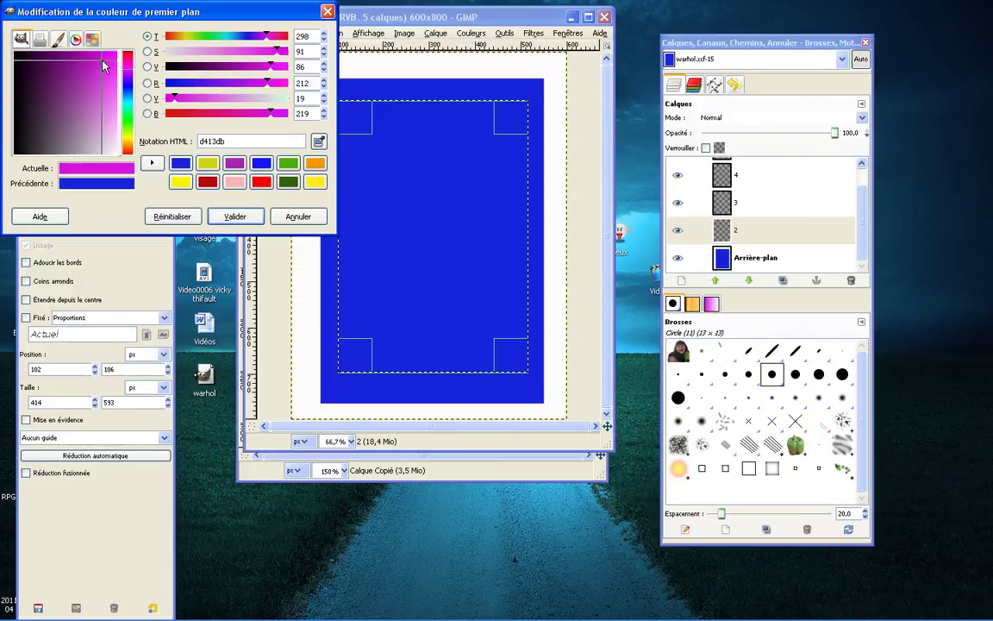
{"action": "left_click", "coordinate": [234, 217]}
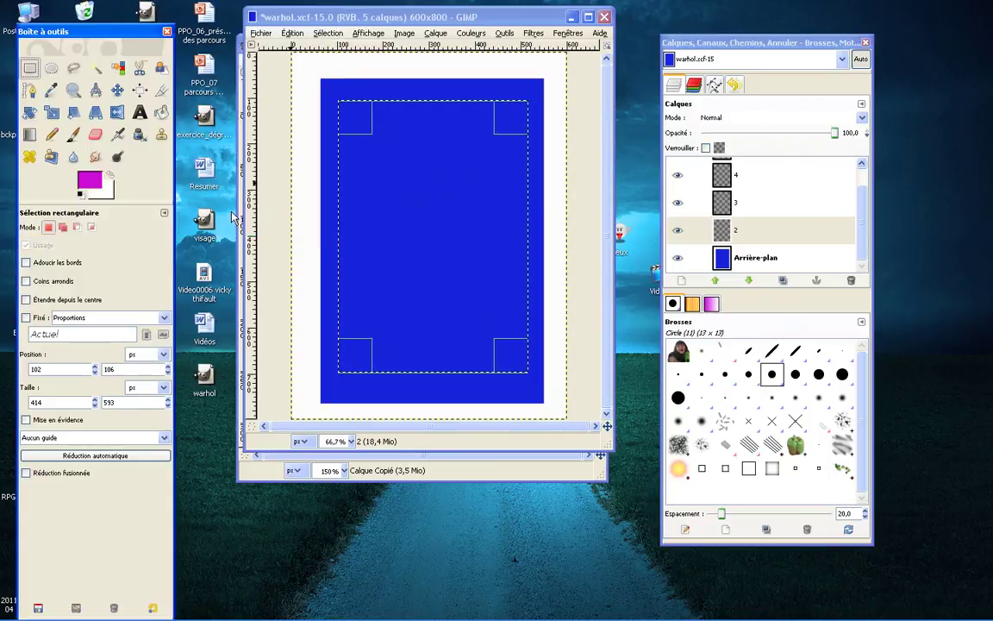
{"action": "left_click", "coordinate": [163, 113]}
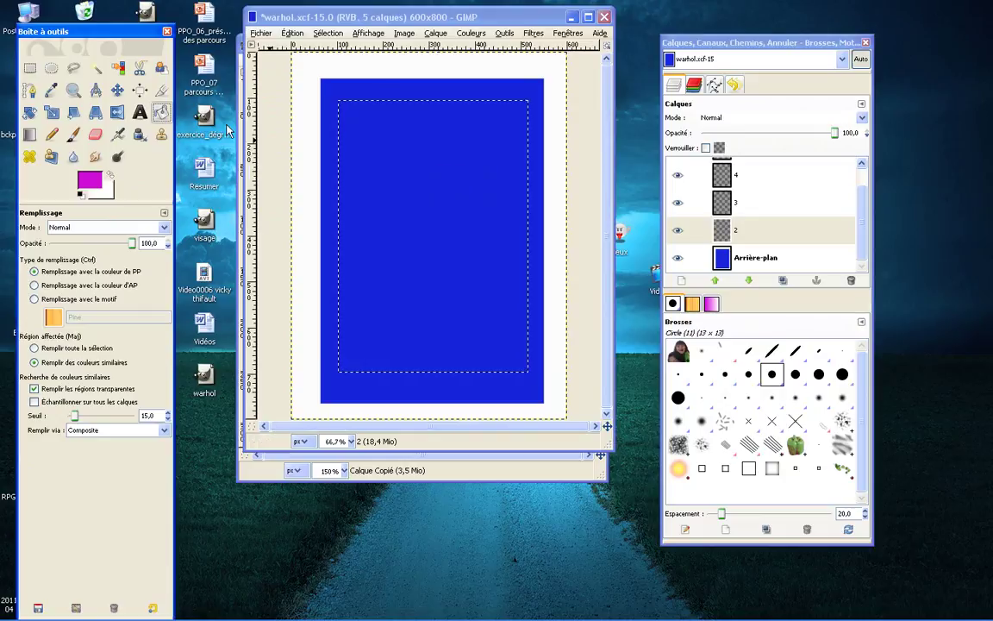
{"action": "left_click", "coordinate": [445, 175]}
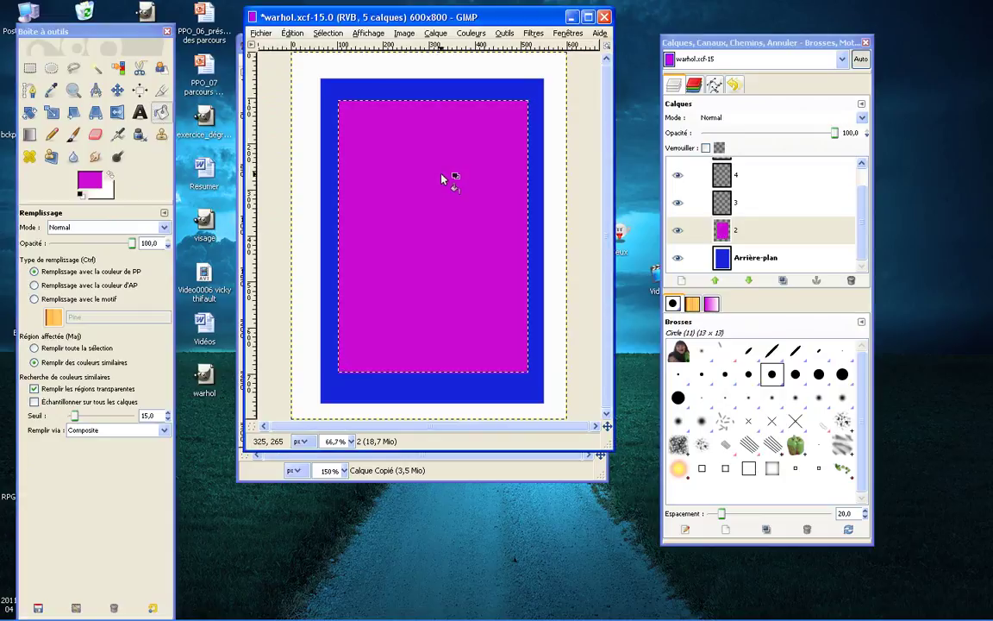
- Rotate the magenta rectangle by about 11.47 degrees and anchor the floating selection onto layer 2
{"action": "left_click", "coordinate": [32, 112]}
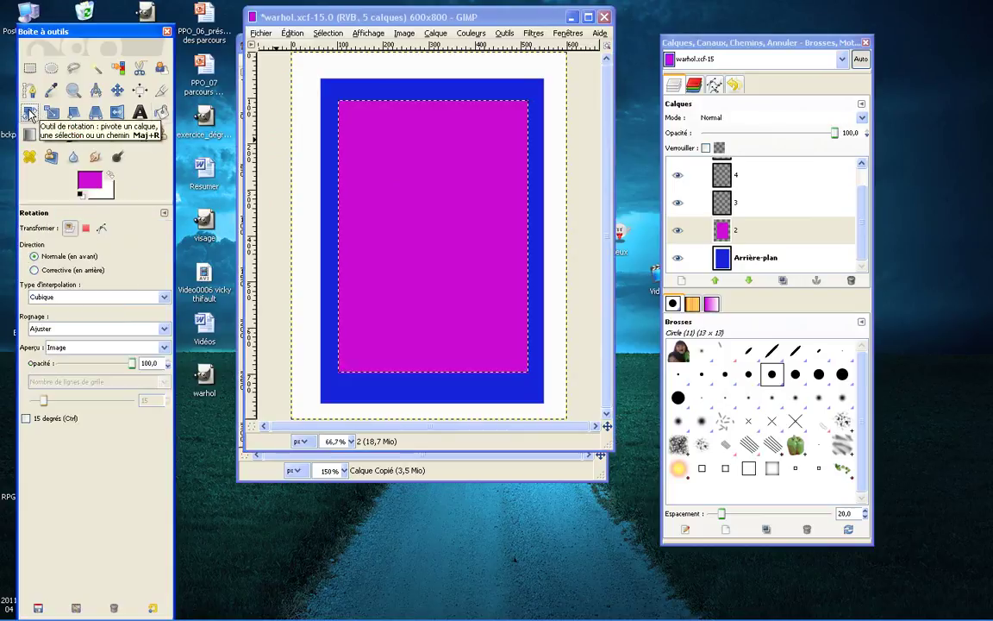
{"action": "mouse_move", "coordinate": [466, 140]}
{"action": "left_mouse_down"}
{"action": "mouse_move", "coordinate": [481, 146]}
{"action": "mouse_move", "coordinate": [470, 142]}
{"action": "left_mouse_up"}
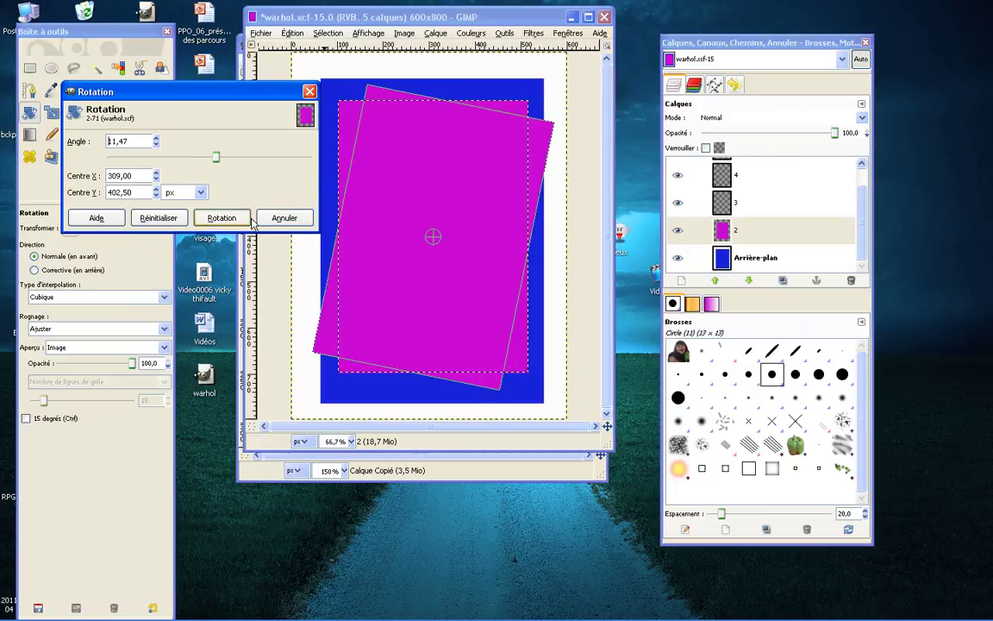
{"action": "left_click", "coordinate": [222, 218]}
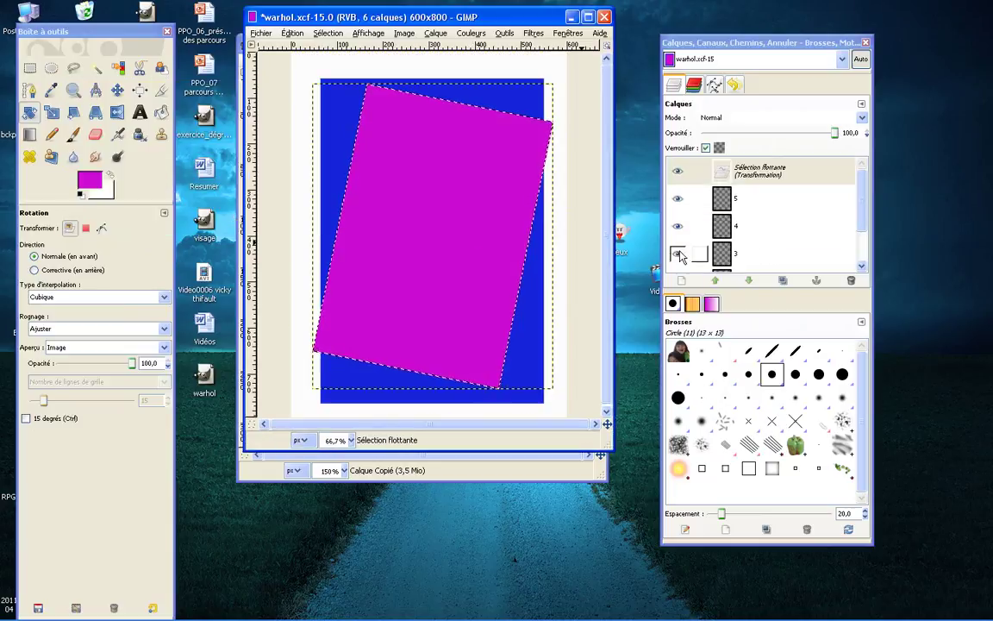
{"action": "left_click", "coordinate": [761, 172]}
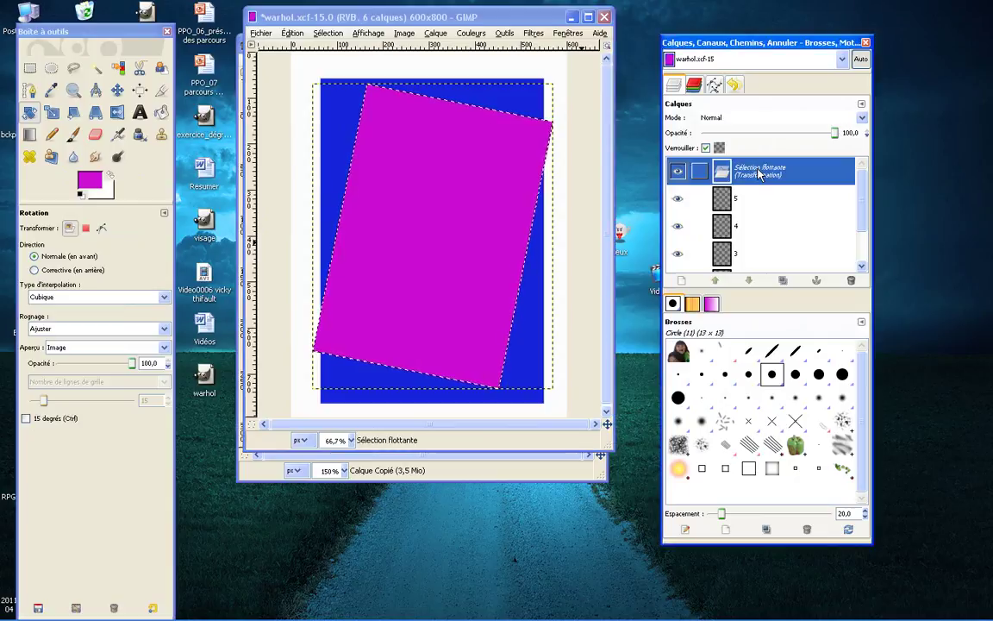
{"action": "left_click", "coordinate": [817, 281]}
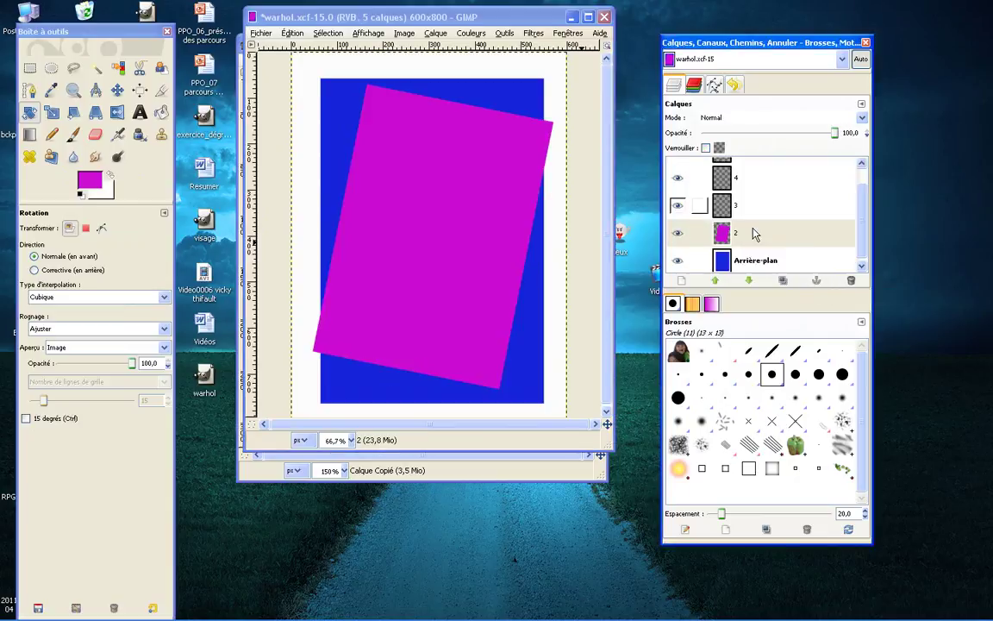
- Read instruction 16 of Gimp_warhol.pdf and desaturate the photo in visage.xcf in GIMP, basing the grey shade on Clarté
{"action": "key", "text": "alt+Tab"}
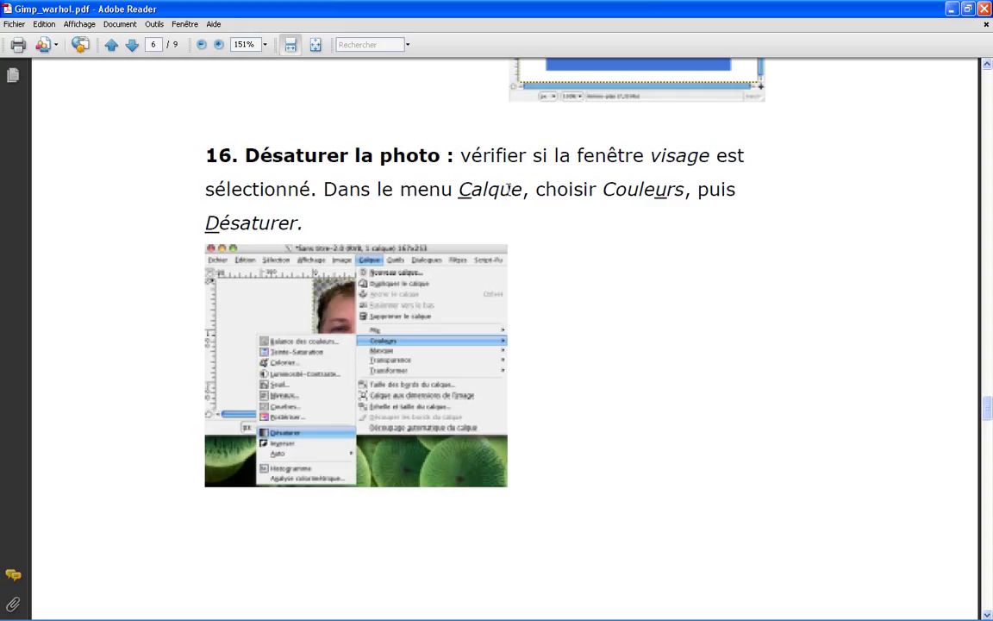
{"action": "left_click_drag", "start_coordinate": [269, 151], "coordinate": [526, 152]}
{"action": "left_click_drag", "start_coordinate": [588, 161], "coordinate": [700, 156]}
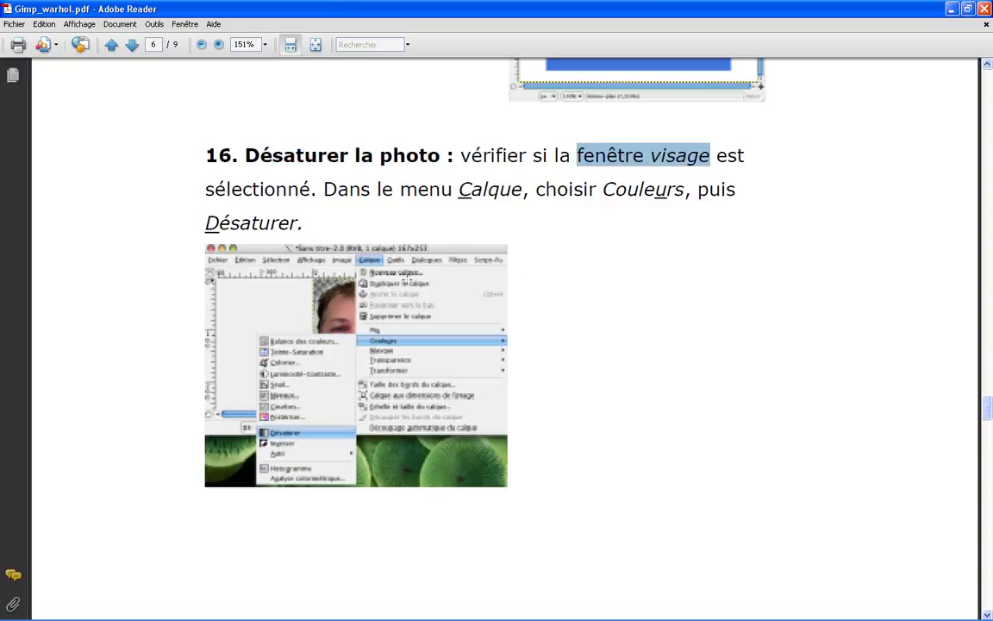
{"action": "left_click_drag", "start_coordinate": [459, 192], "coordinate": [683, 190]}
{"action": "left_click_drag", "start_coordinate": [204, 221], "coordinate": [294, 225]}
{"action": "scroll", "coordinate": [294, 225], "scroll_direction": "down", "scroll_amount": 10}
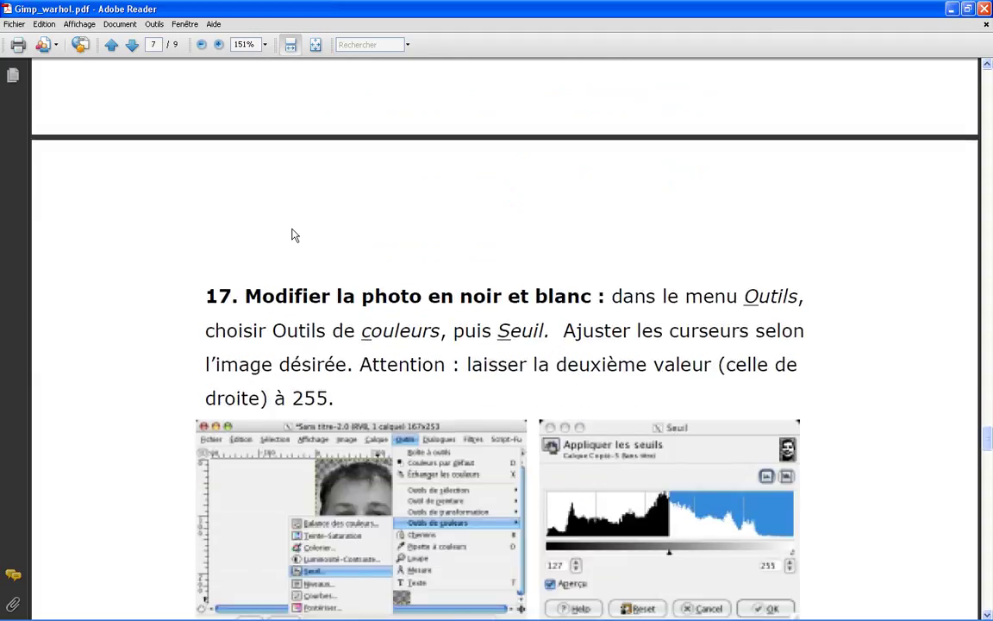
{"action": "scroll", "coordinate": [292, 228], "scroll_direction": "down", "scroll_amount": 3}
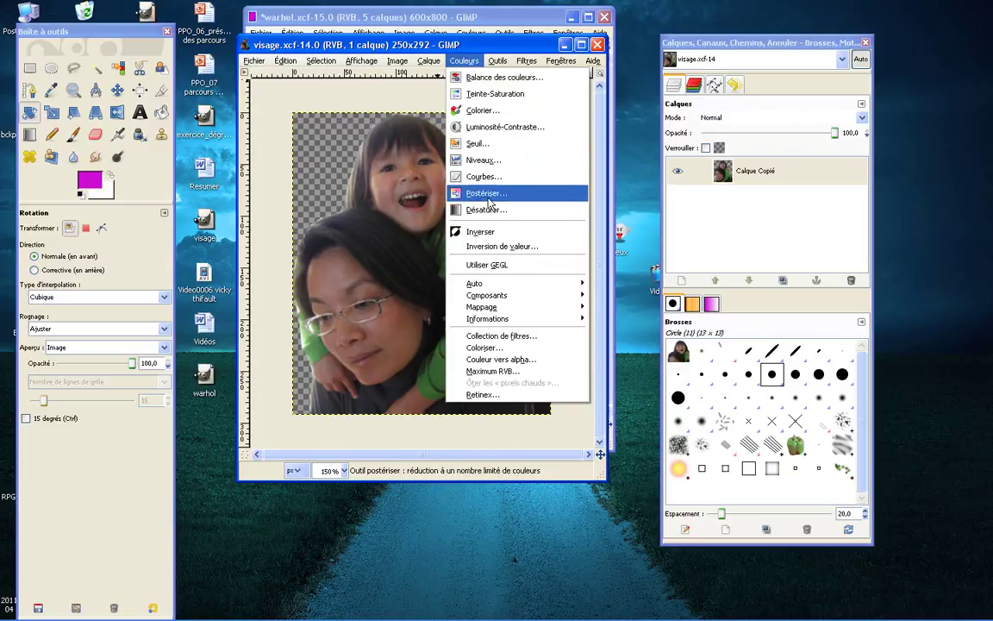
{"action": "left_click", "coordinate": [491, 211]}
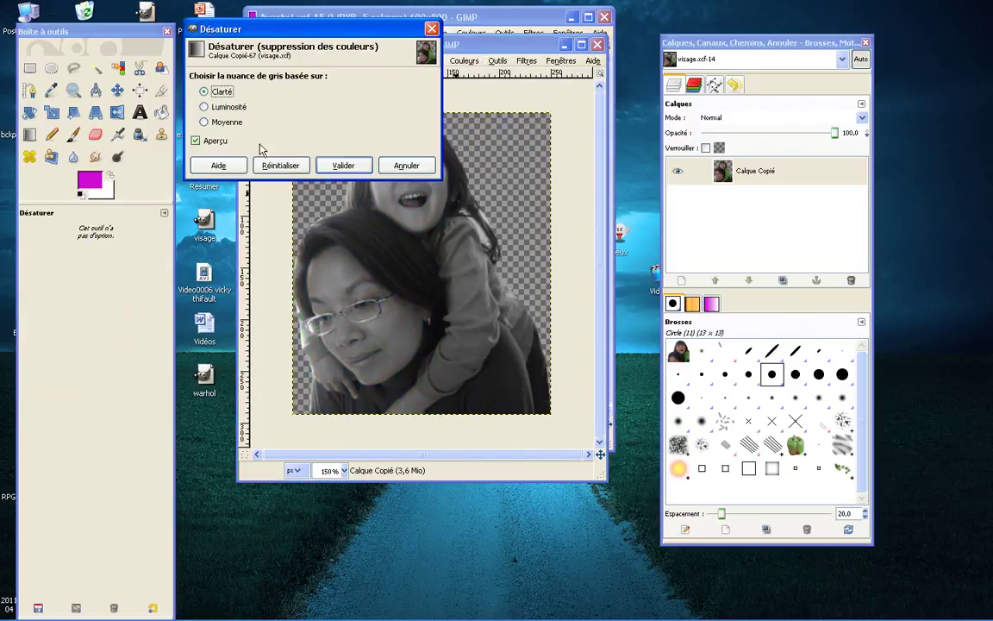
{"action": "left_click", "coordinate": [337, 172]}
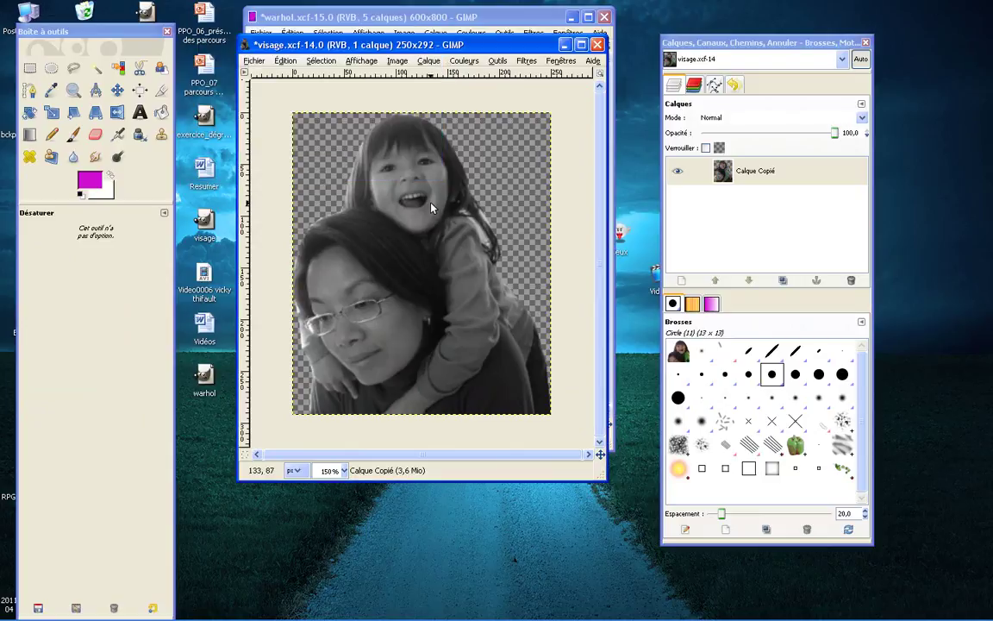
- Switch to Gimp_warhol.pdf and read instruction 17 on turning the photo black and white with the Seuil tool
{"action": "key", "text": "alt+Tab"}
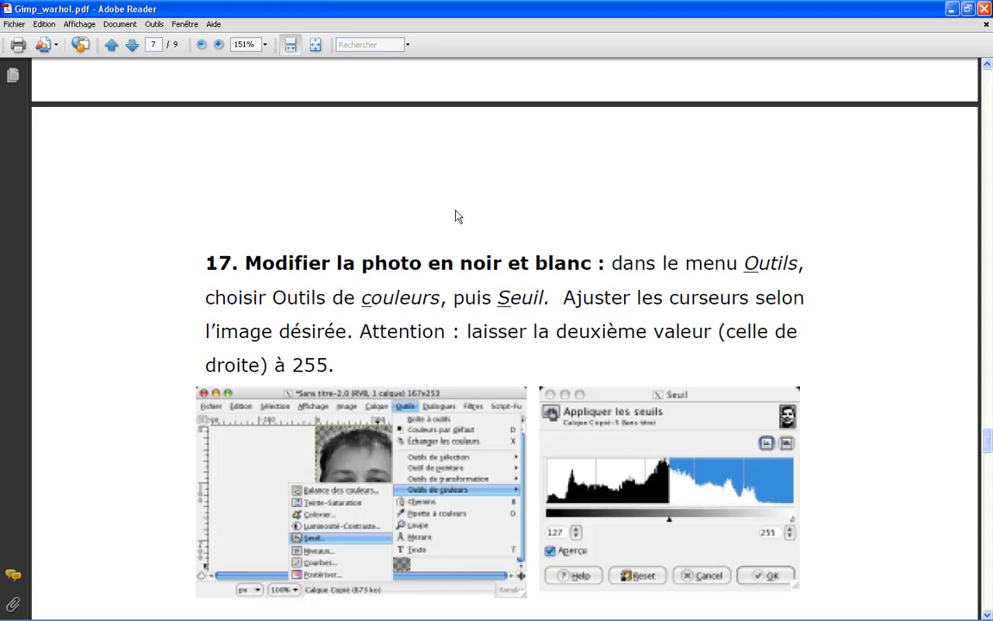
{"action": "double_click", "coordinate": [502, 298]}
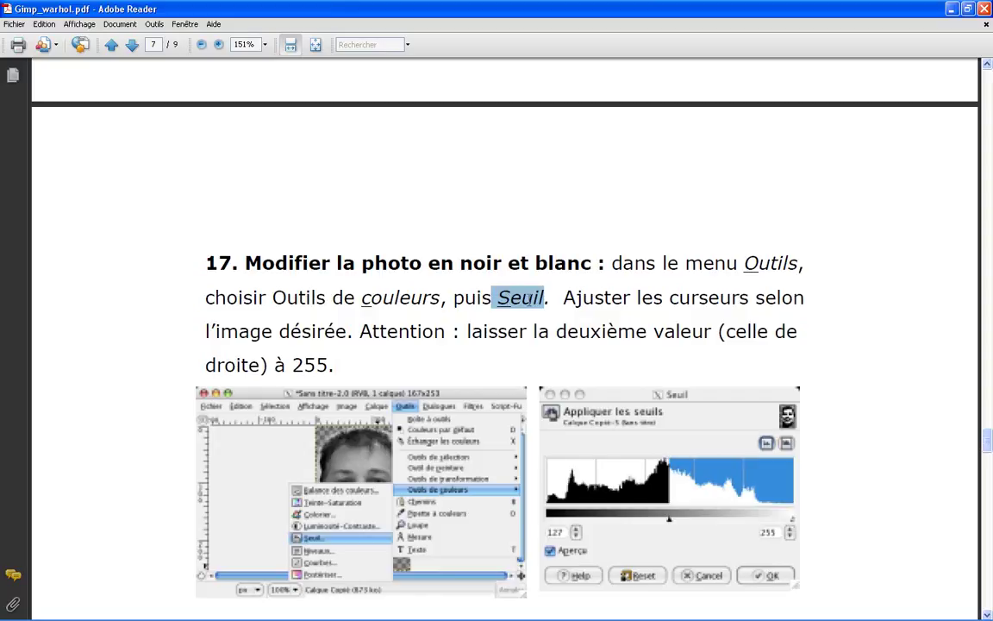
{"action": "left_click_drag", "start_coordinate": [746, 263], "coordinate": [789, 265]}
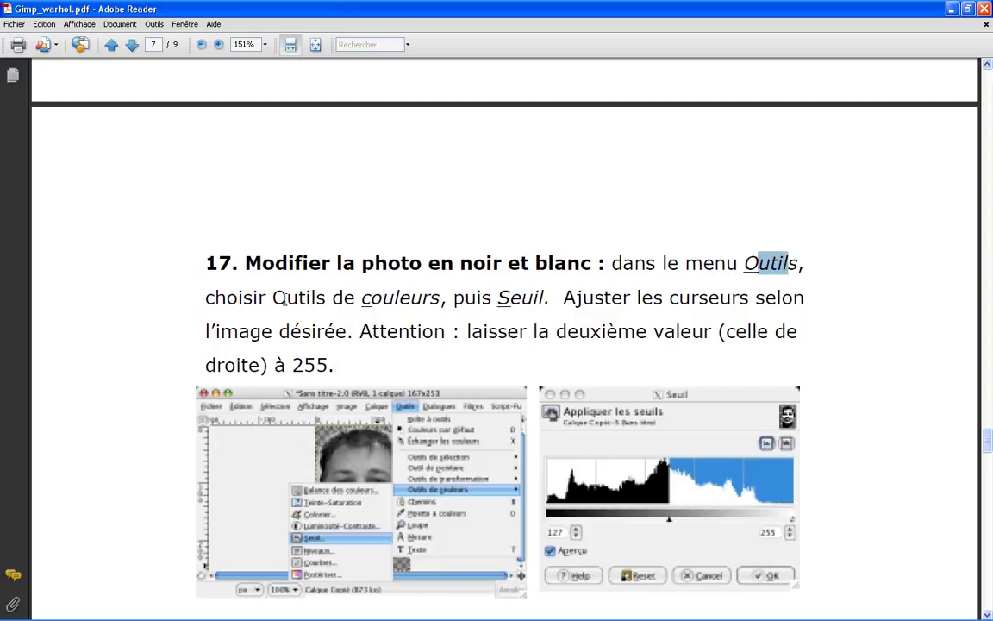
{"action": "left_click_drag", "start_coordinate": [296, 300], "coordinate": [380, 293]}
{"action": "left_click_drag", "start_coordinate": [487, 298], "coordinate": [542, 297]}
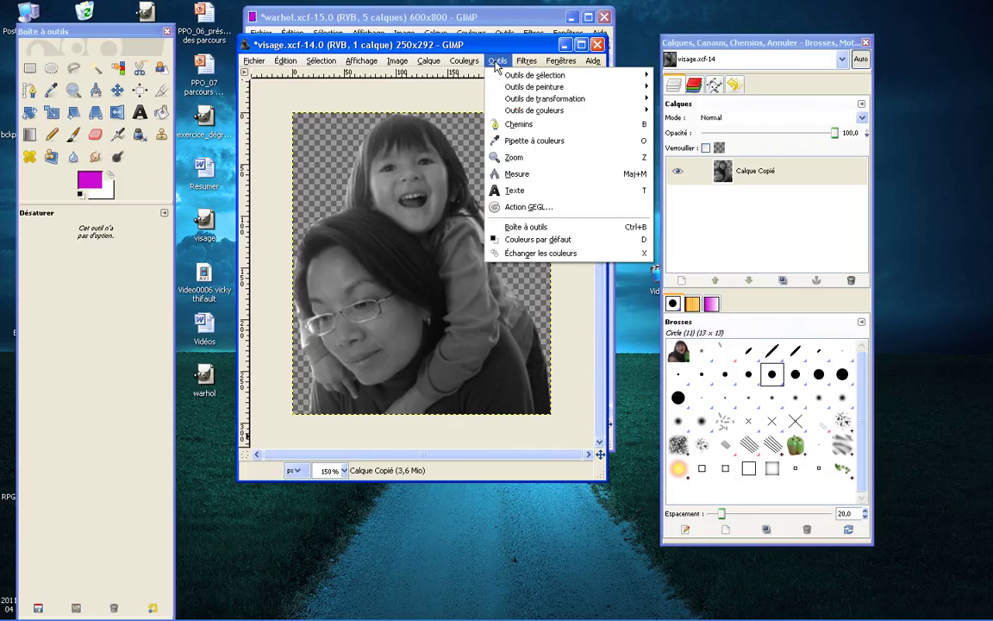
- Switch to GIMP, apply the Seuil tool to the photo with thresholds 87 and 255, and save visage.xcf
{"action": "mouse_move", "coordinate": [509, 77]}
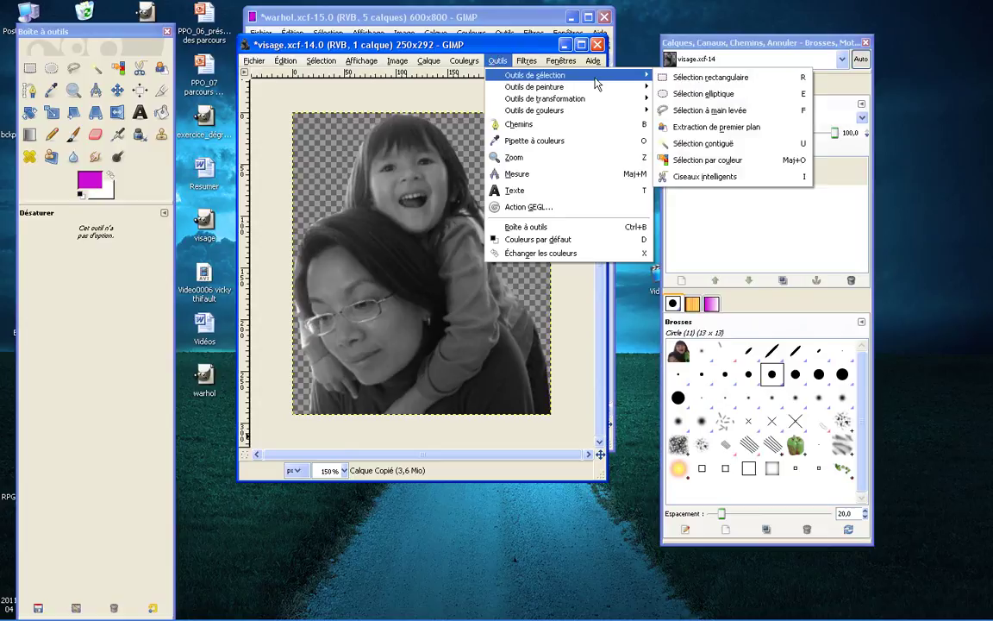
{"action": "mouse_move", "coordinate": [573, 111]}
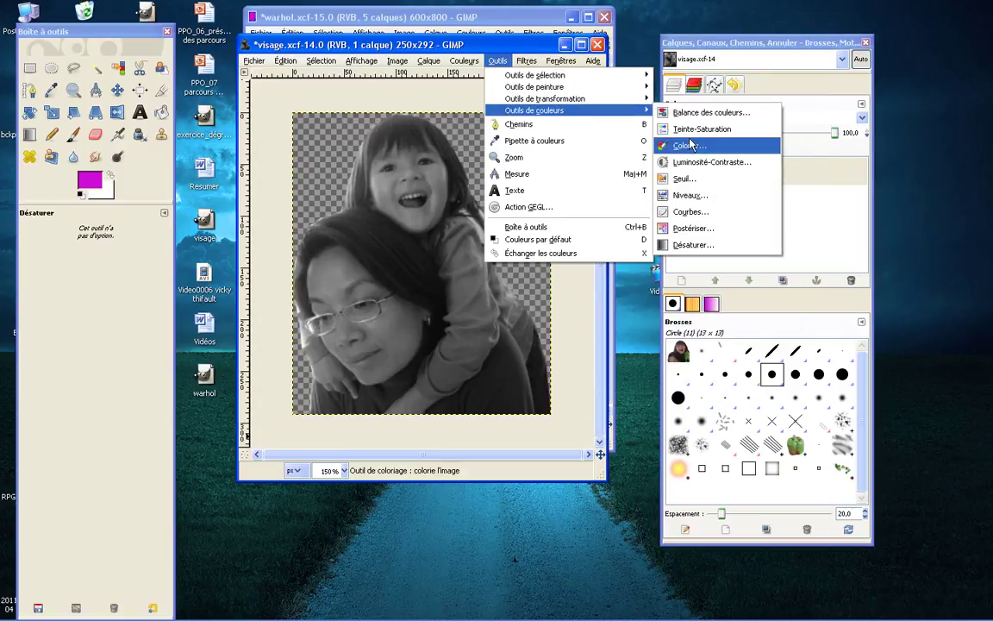
{"action": "left_click", "coordinate": [685, 178]}
{"action": "left_click_drag", "start_coordinate": [191, 35], "coordinate": [702, 41]}
{"action": "left_click_drag", "start_coordinate": [656, 181], "coordinate": [620, 183]}
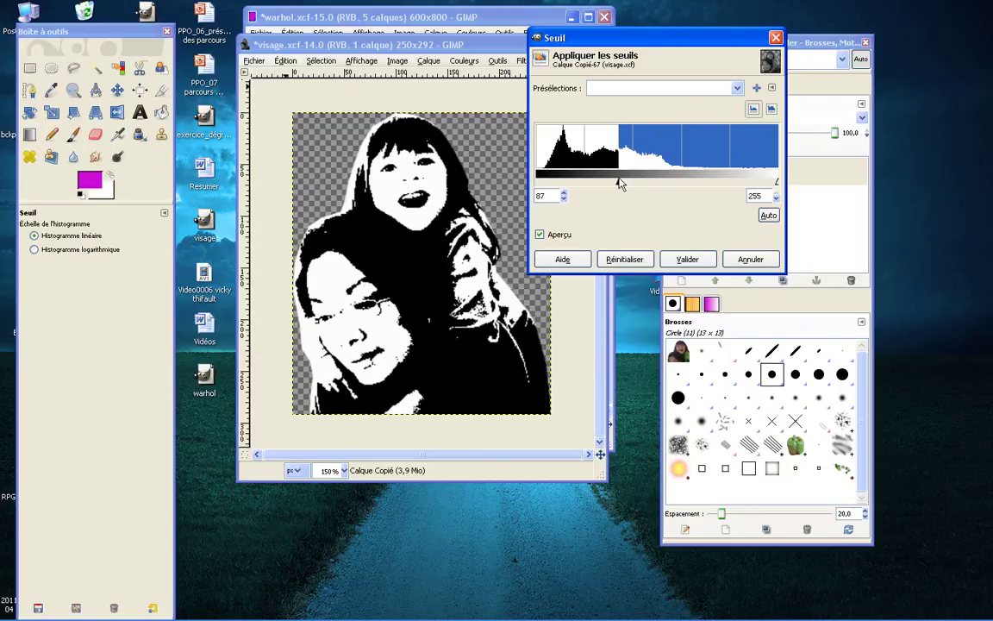
{"action": "left_click", "coordinate": [687, 258]}
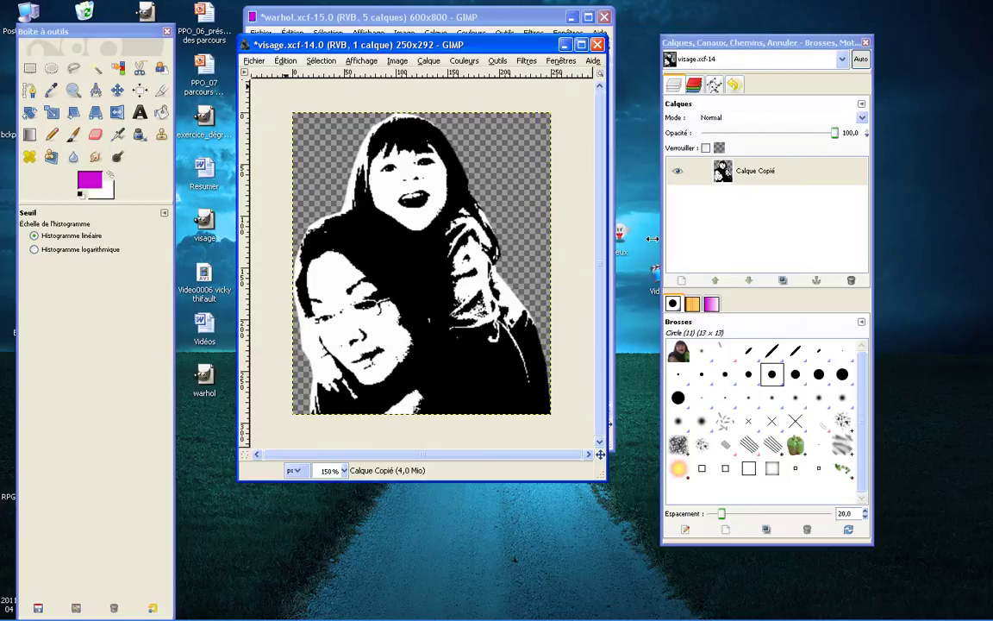
{"action": "key", "text": "ctrl+s"}
{"action": "key", "text": "alt+Tab"}
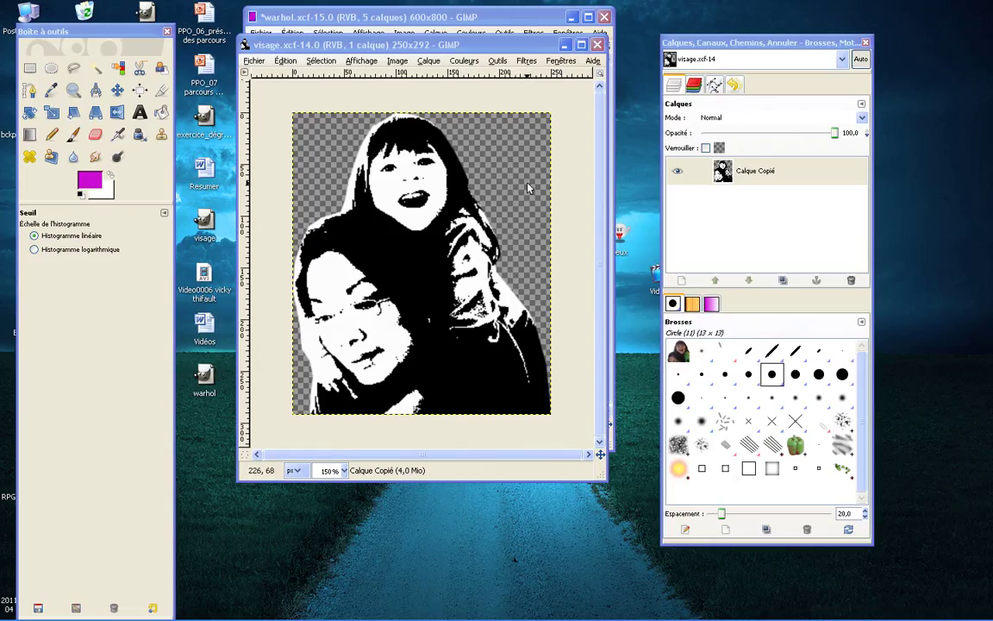
- Select the entire black-and-white photo in visage.xcf and copy it
{"action": "right_click", "coordinate": [529, 170]}
{"action": "mouse_move", "coordinate": [562, 191]}
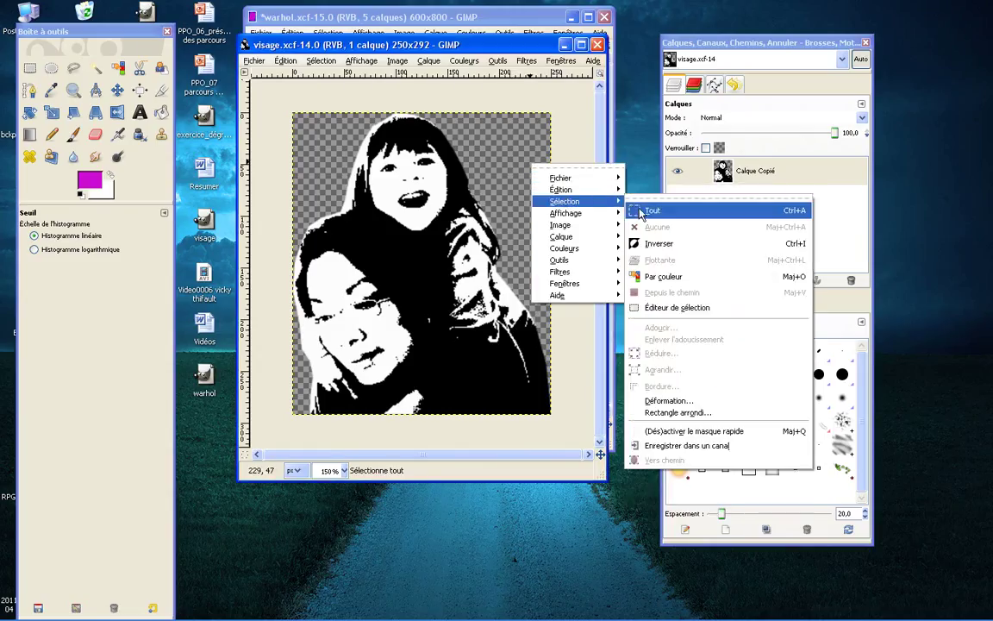
{"action": "left_click", "coordinate": [649, 213]}
{"action": "right_click", "coordinate": [493, 158]}
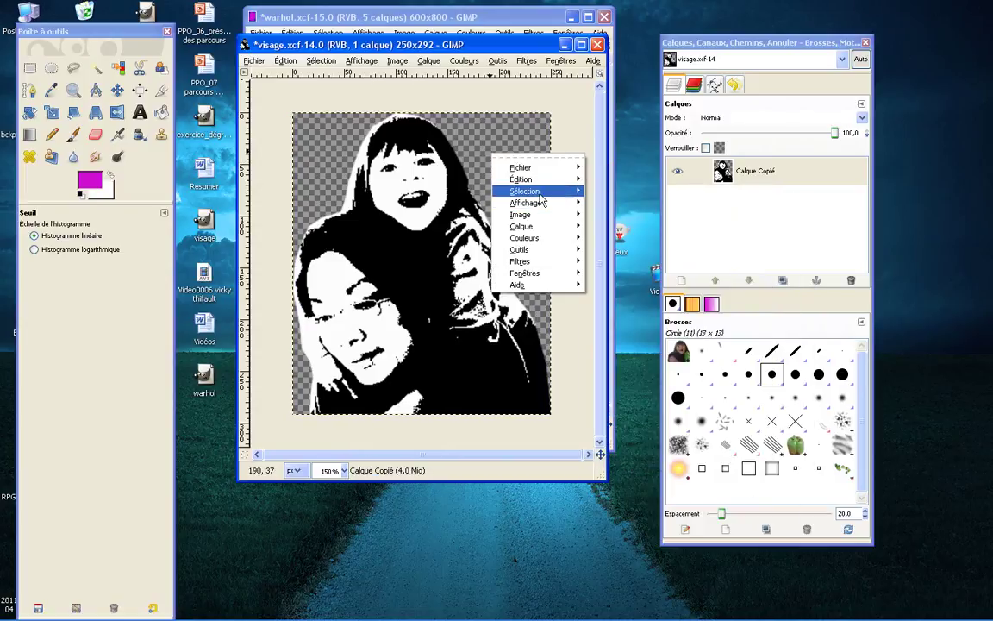
{"action": "mouse_move", "coordinate": [541, 198]}
{"action": "mouse_move", "coordinate": [528, 180]}
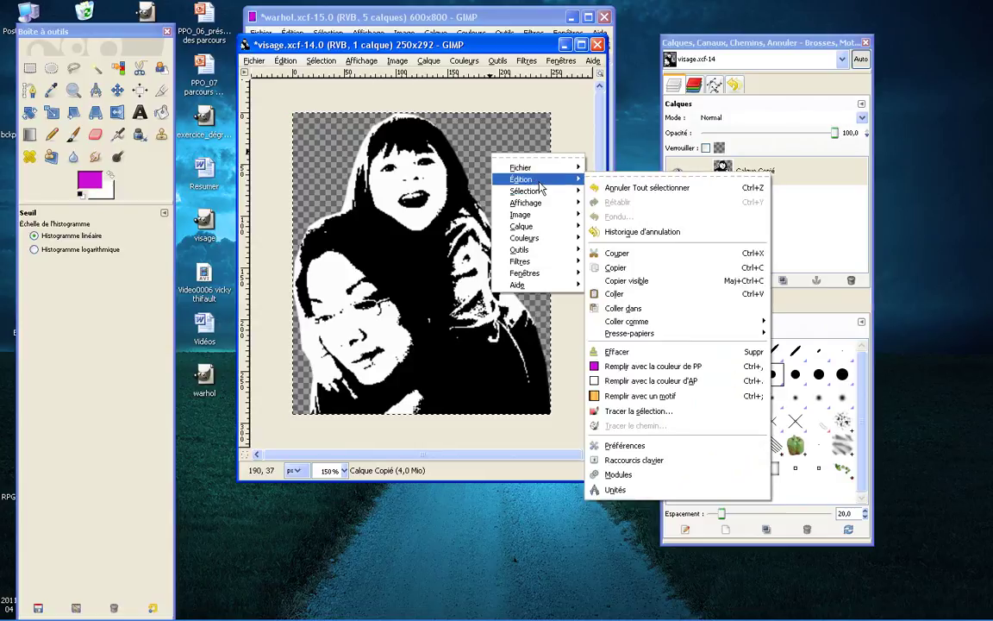
{"action": "left_click", "coordinate": [650, 271]}
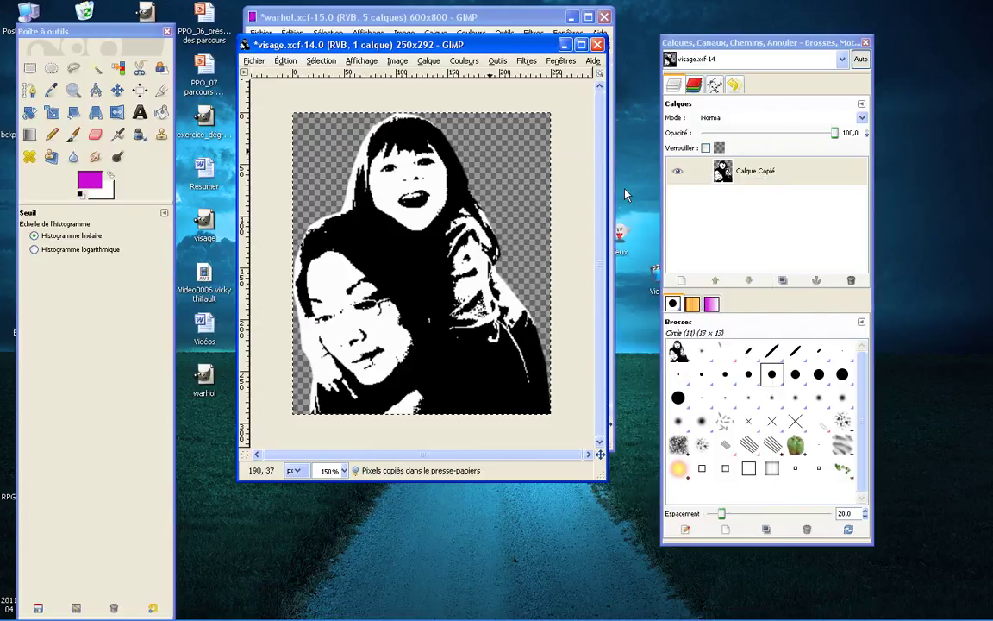
- Switch to the warhol.xcf image, make layer 3 active and paste the copied portrait there
{"action": "left_click", "coordinate": [484, 19]}
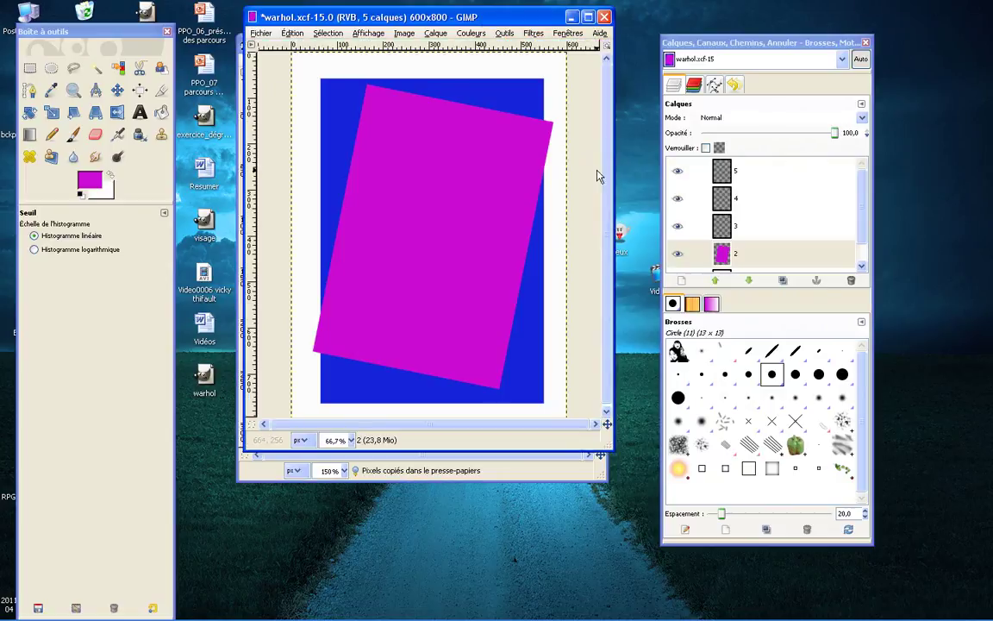
{"action": "left_click", "coordinate": [727, 226]}
{"action": "right_click", "coordinate": [480, 156]}
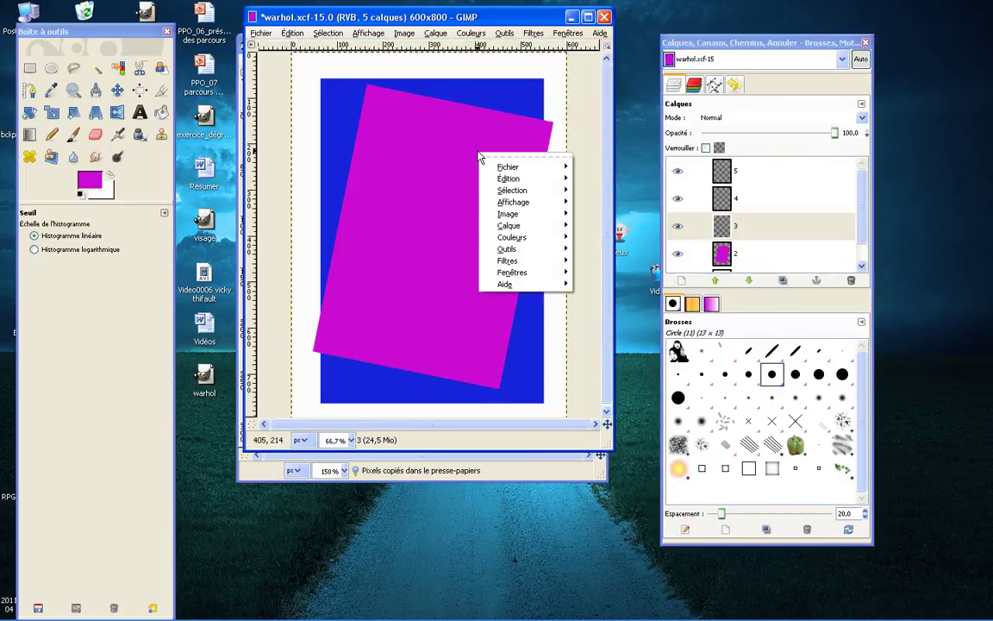
{"action": "mouse_move", "coordinate": [517, 190]}
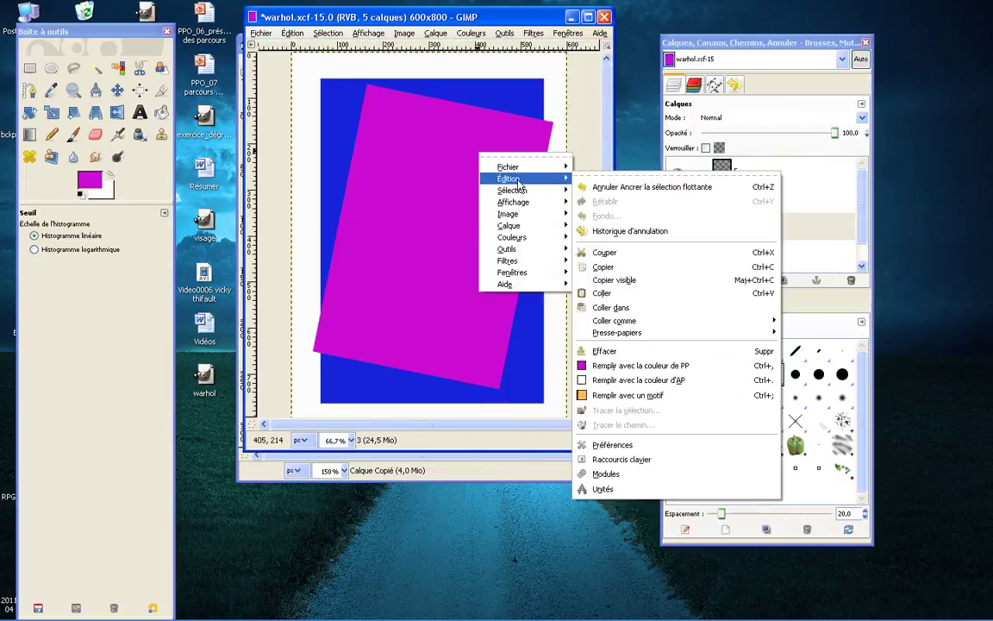
{"action": "left_click", "coordinate": [571, 265]}
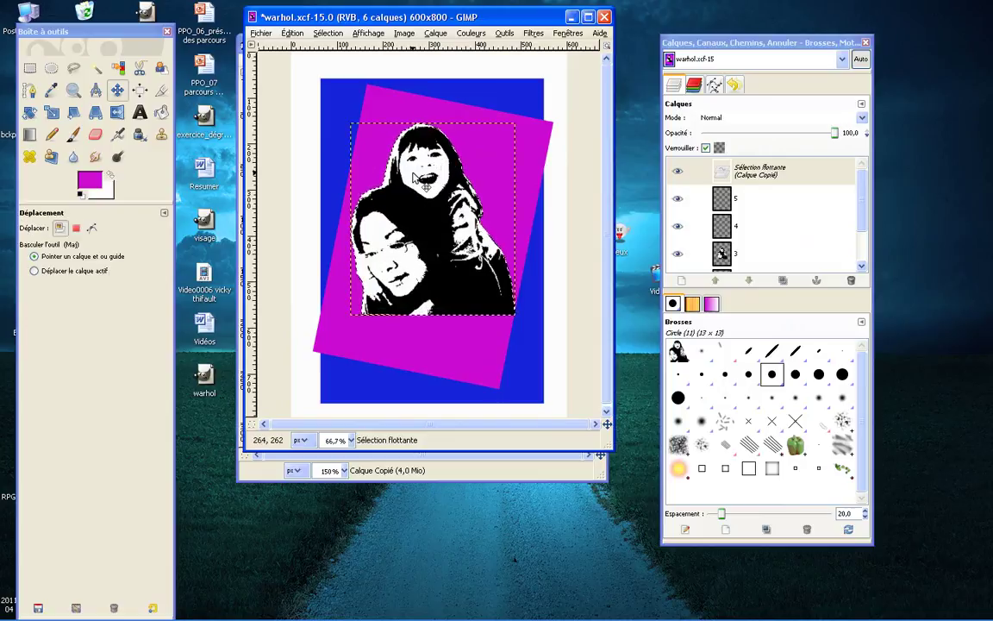
- Switch to Gimp_warhol.pdf and read instruction 20 on turning the light areas into empty zones
{"action": "key", "text": "ctrl"}
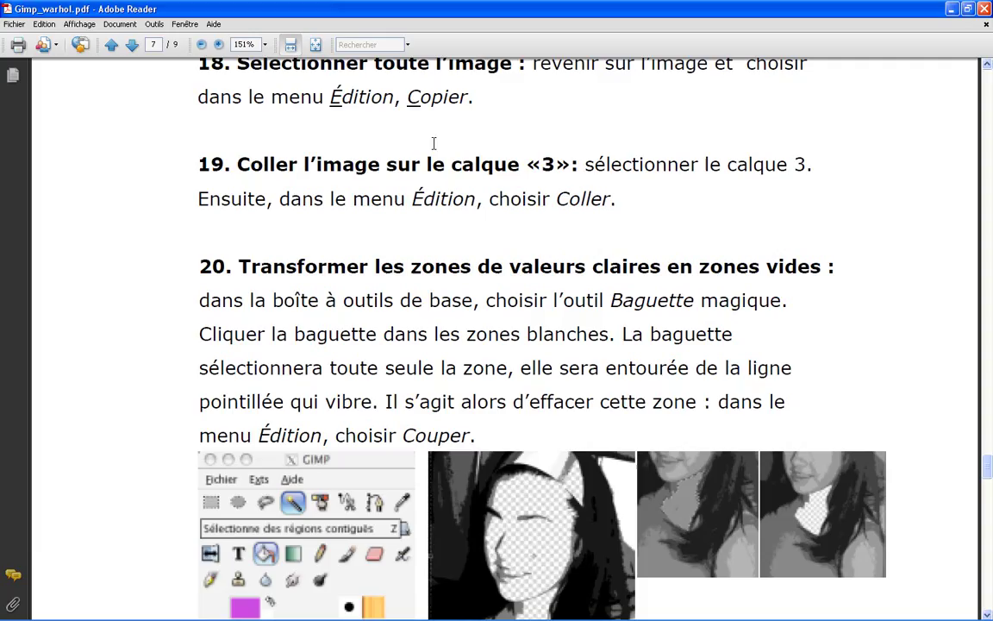
{"action": "scroll", "coordinate": [480, 110], "scroll_direction": "down", "scroll_amount": 3}
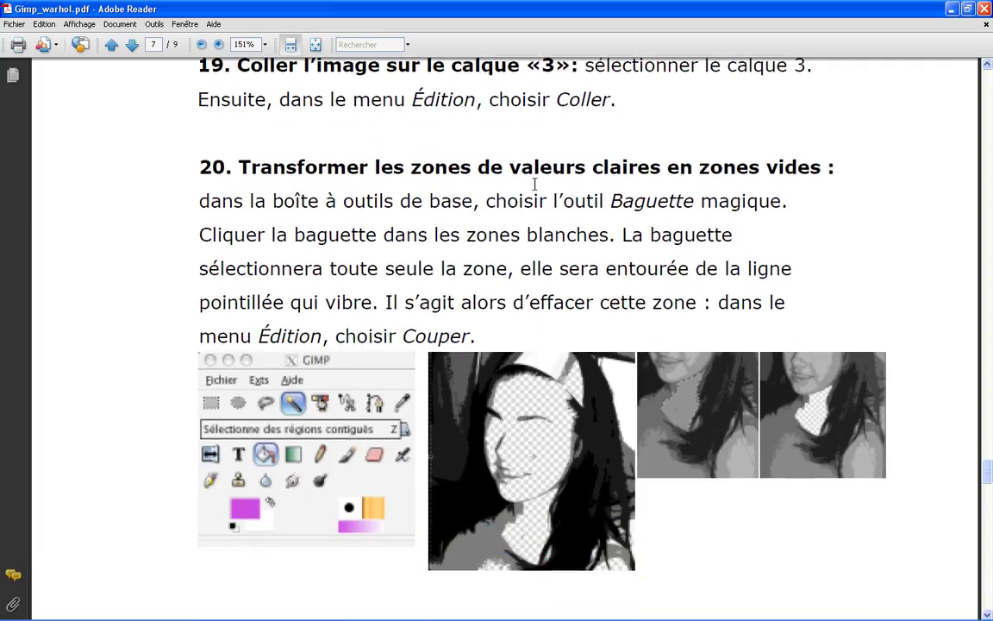
{"action": "scroll", "coordinate": [577, 207], "scroll_direction": "down", "scroll_amount": 1}
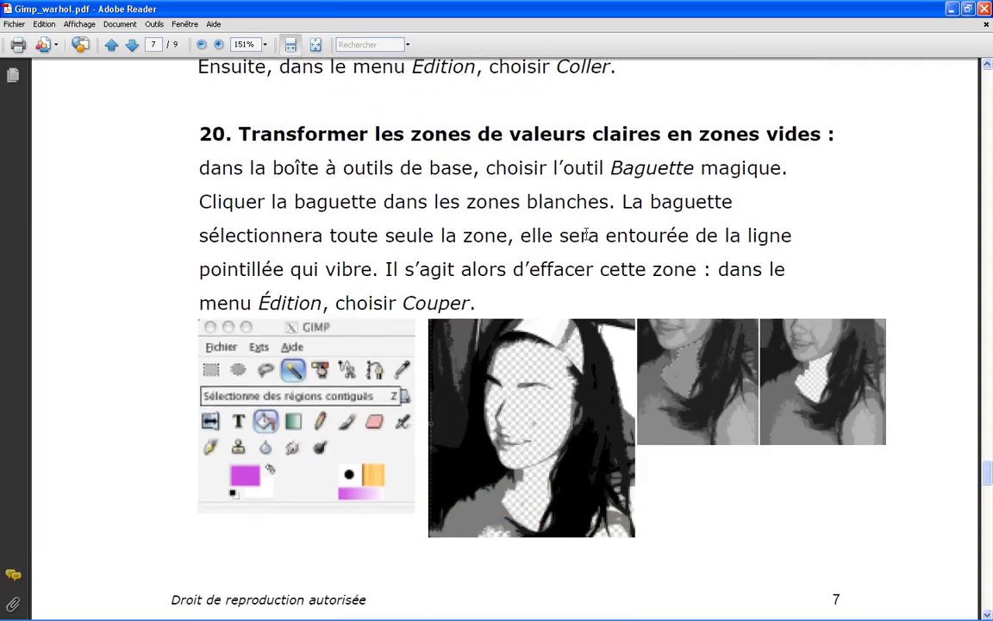
- Switch to GIMP, anchor the floating portrait onto layer 3 and keep layer 3 active
{"action": "left_click", "coordinate": [951, 8]}
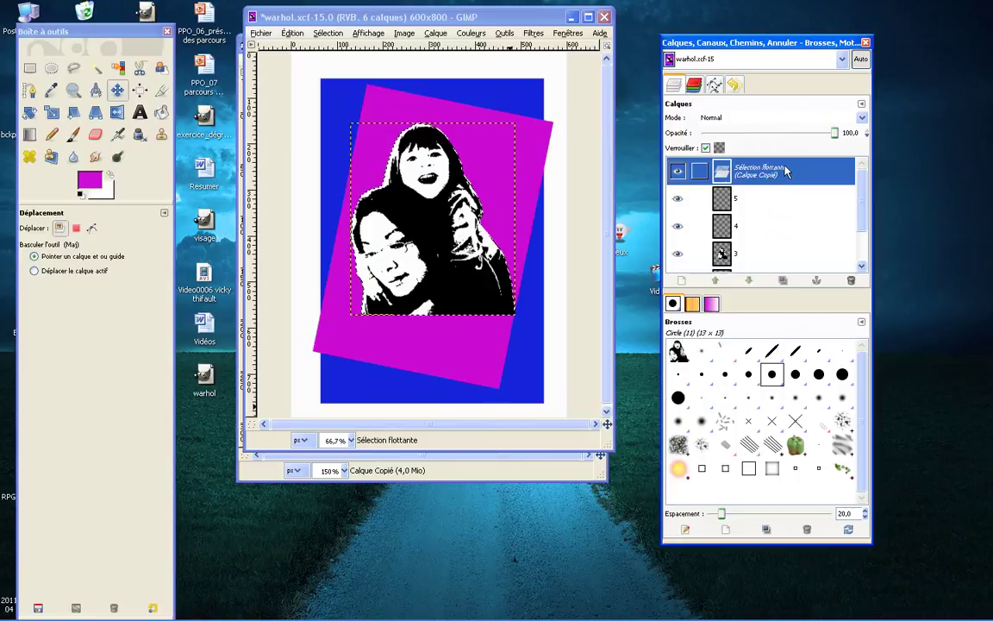
{"action": "left_click", "coordinate": [817, 280]}
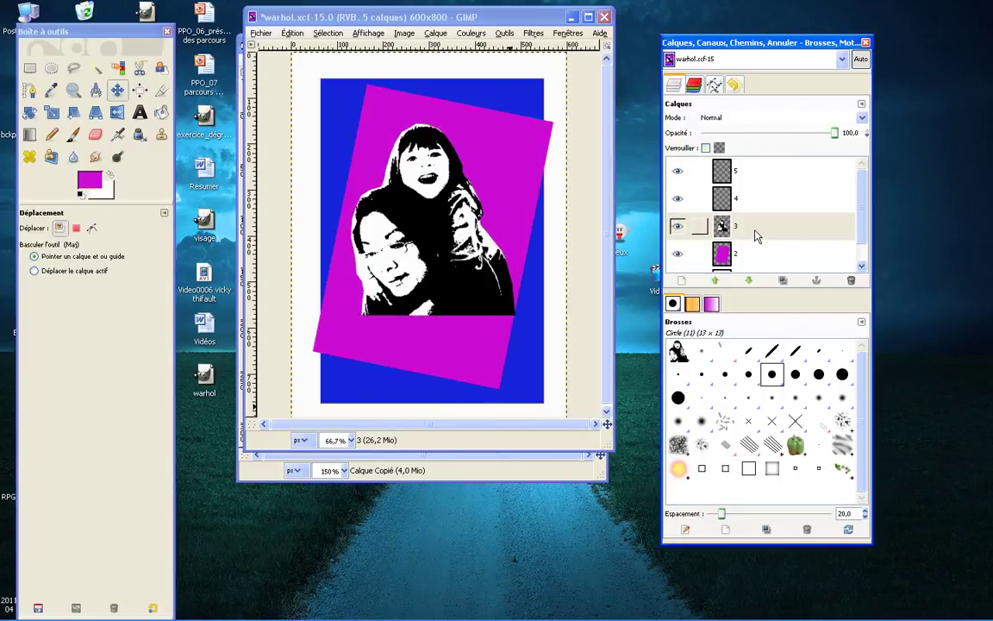
{"action": "left_click", "coordinate": [755, 235]}
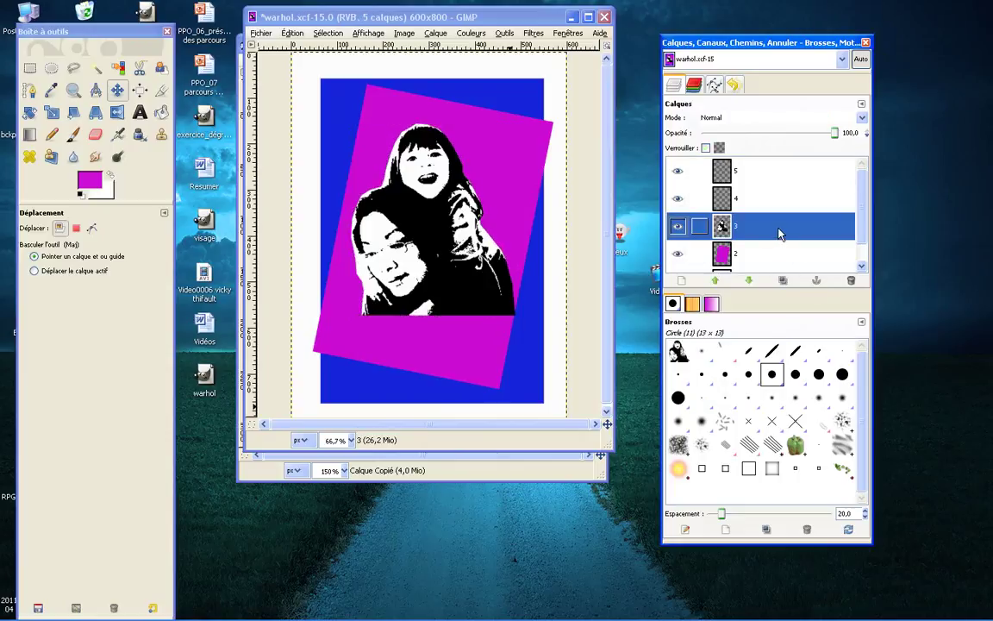
- Select all the white areas of the portrait on layer 3 by colour and cut them out
{"action": "left_click", "coordinate": [95, 68]}
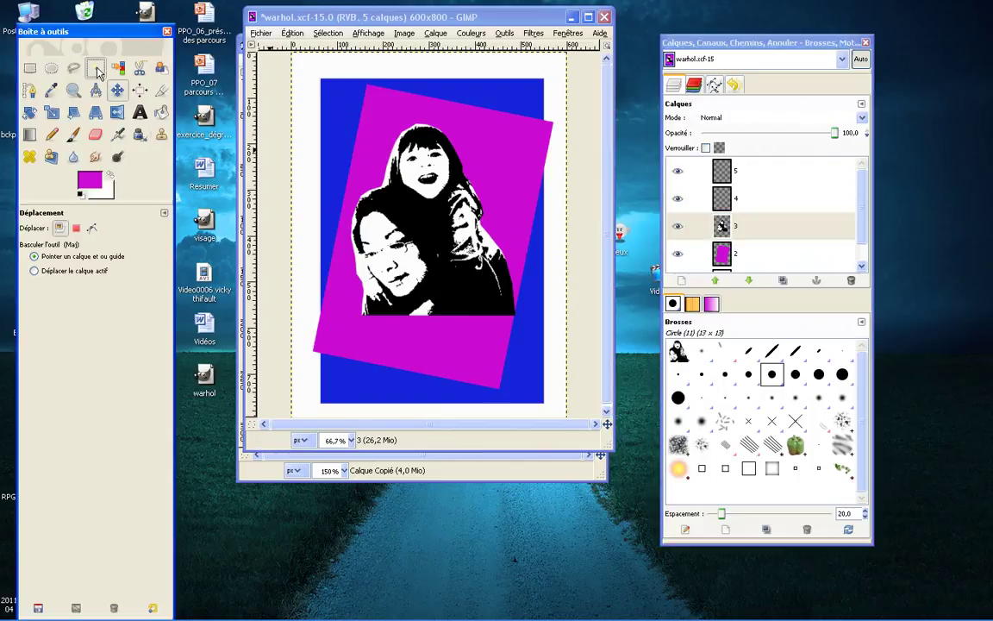
{"action": "left_click", "coordinate": [441, 173]}
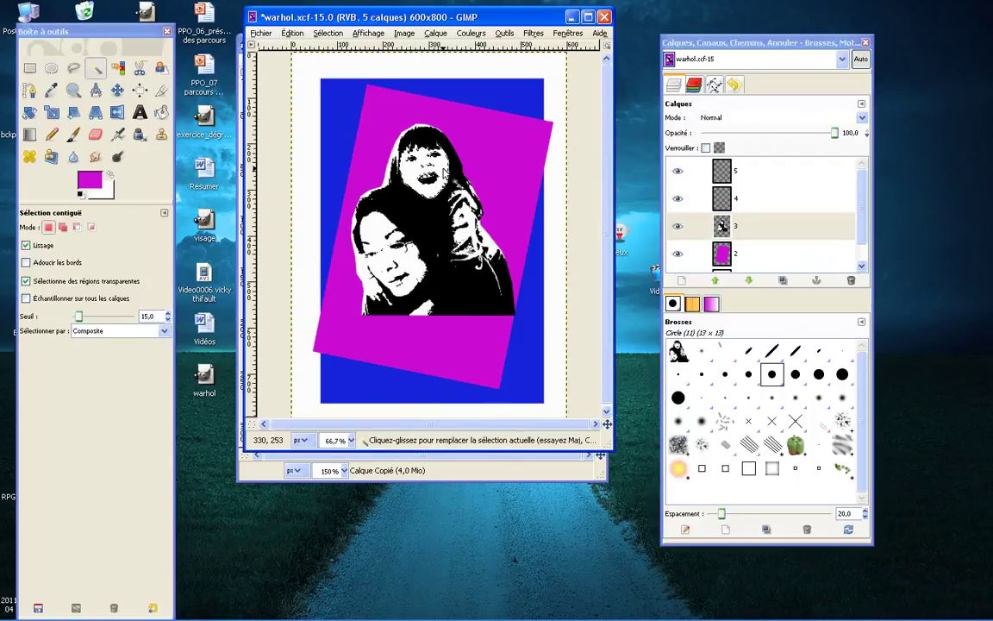
{"action": "right_click", "coordinate": [444, 175]}
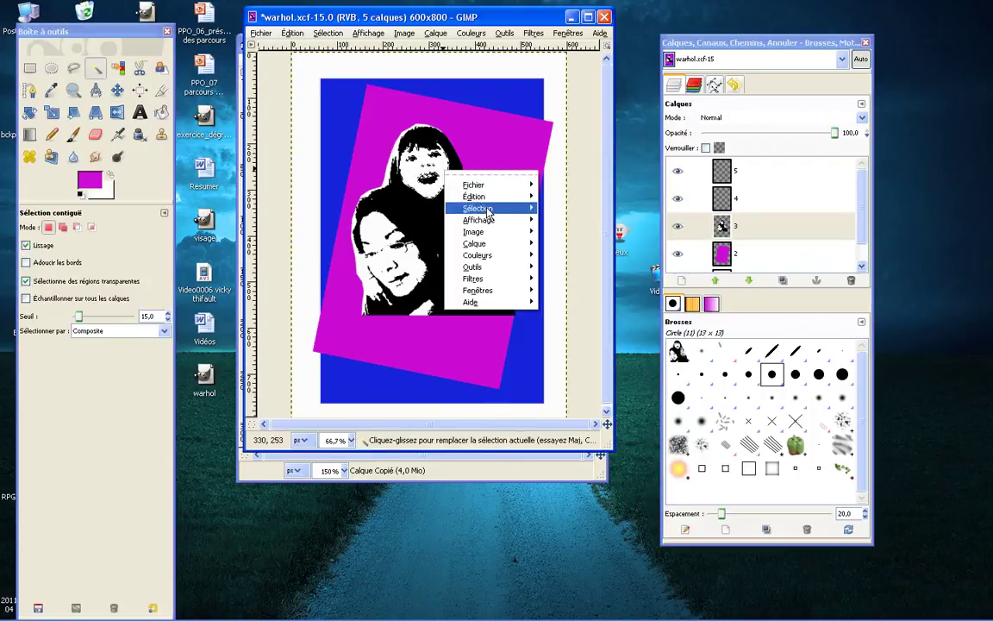
{"action": "mouse_move", "coordinate": [487, 211]}
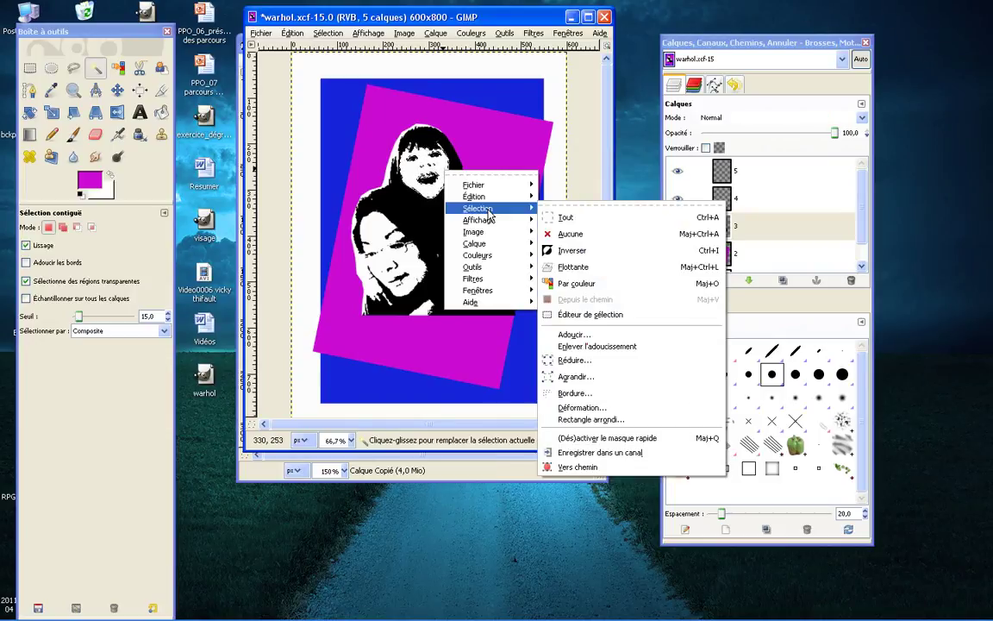
{"action": "left_click", "coordinate": [661, 282]}
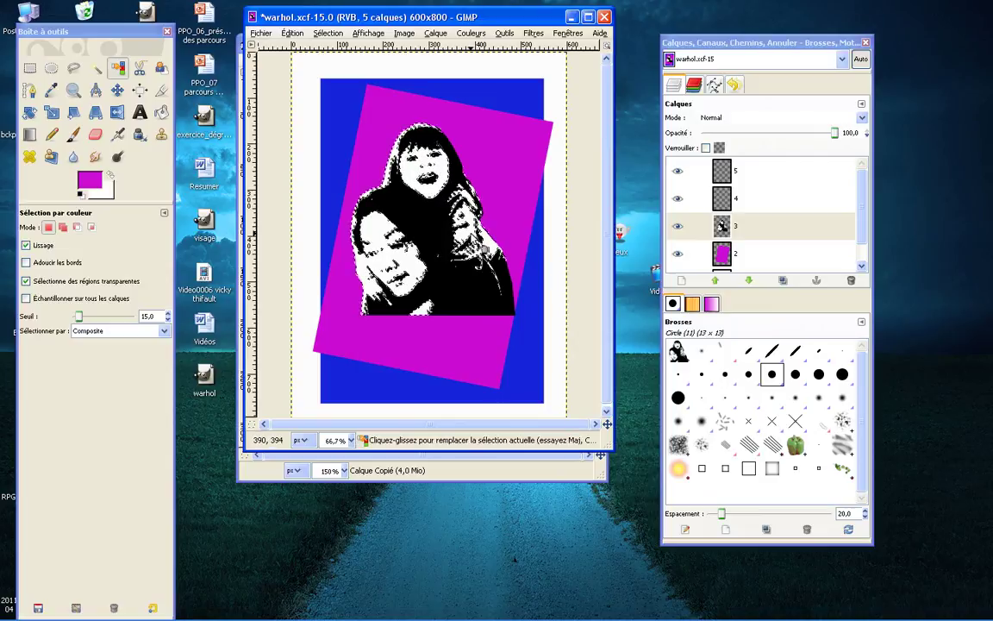
{"action": "left_click", "coordinate": [437, 173]}
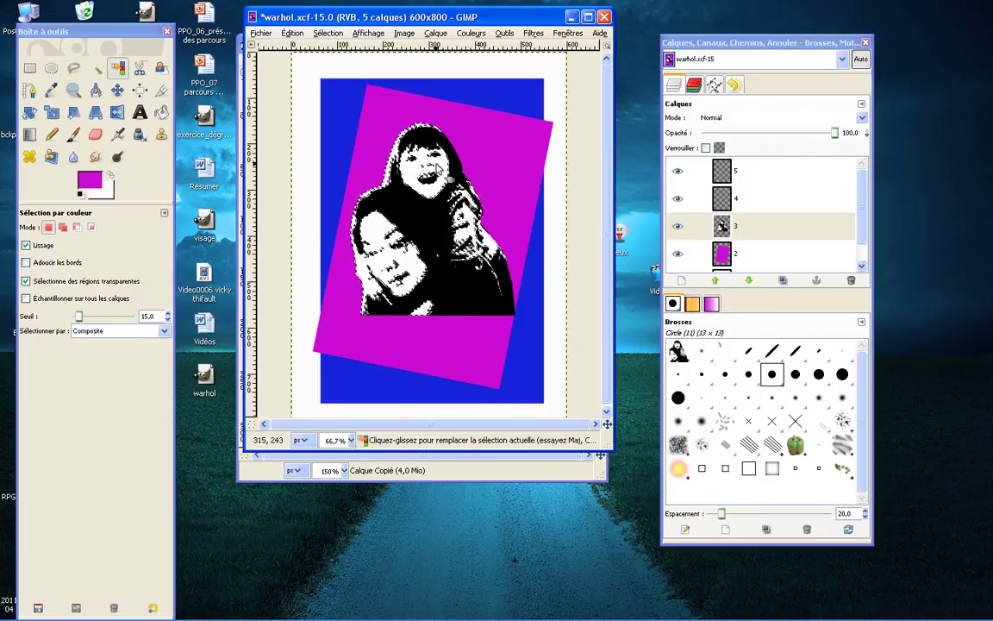
{"action": "right_click", "coordinate": [438, 166]}
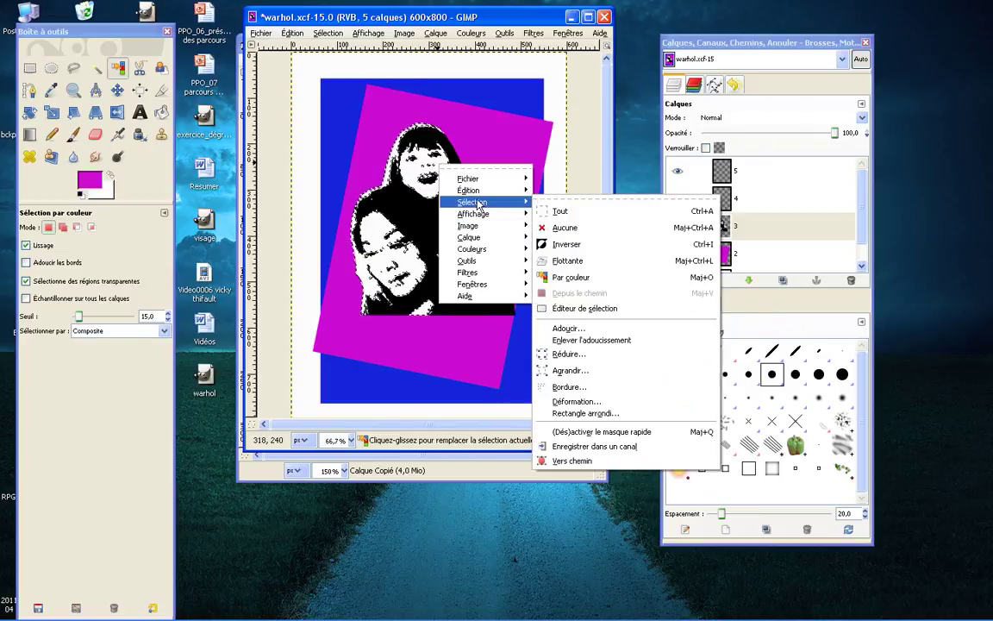
{"action": "mouse_move", "coordinate": [484, 194]}
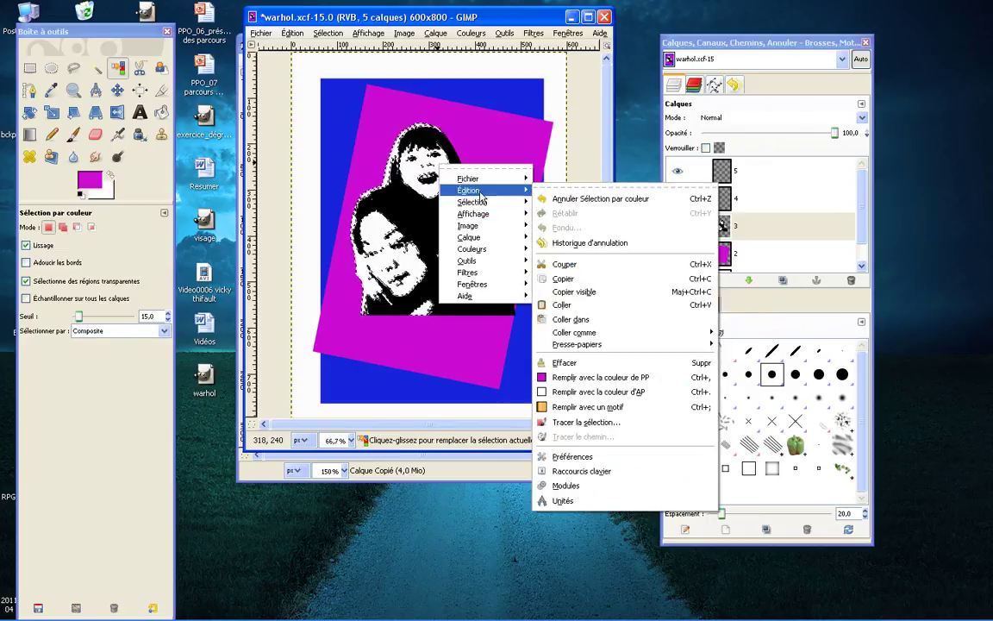
{"action": "left_click", "coordinate": [565, 263]}
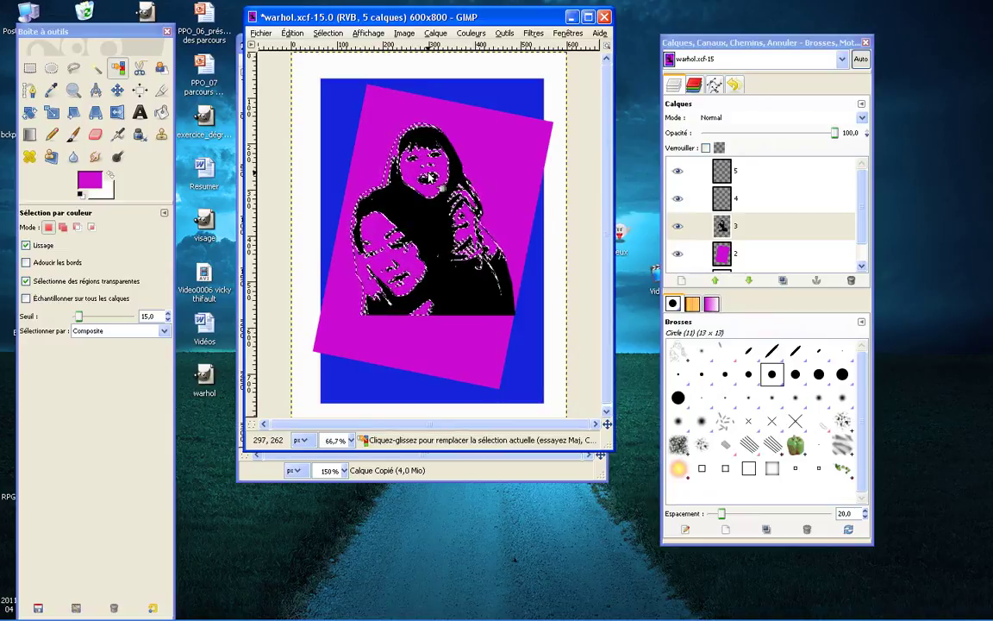
- Switch to Gimp_warhol.pdf and read the instruction on filling a polygonal lasso selection with colour beneath the transparent photo
{"action": "key", "text": "alt+Tab"}
{"action": "scroll", "coordinate": [450, 188], "scroll_direction": "down", "scroll_amount": 1}
{"action": "scroll", "coordinate": [450, 187], "scroll_direction": "down", "scroll_amount": 6}
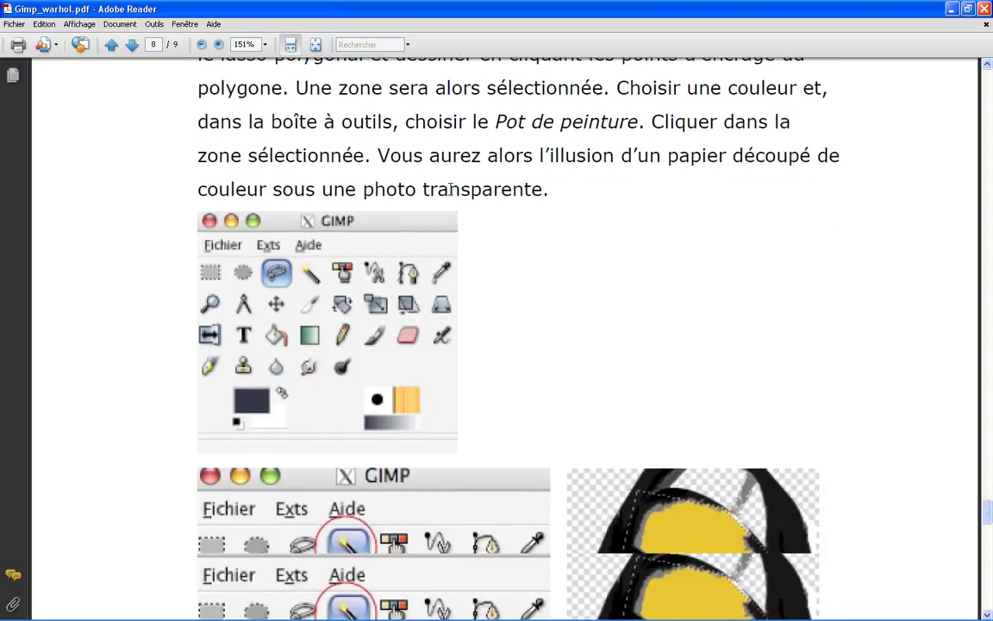
{"action": "scroll", "coordinate": [448, 189], "scroll_direction": "down", "scroll_amount": 2}
{"action": "scroll", "coordinate": [446, 189], "scroll_direction": "up", "scroll_amount": 1}
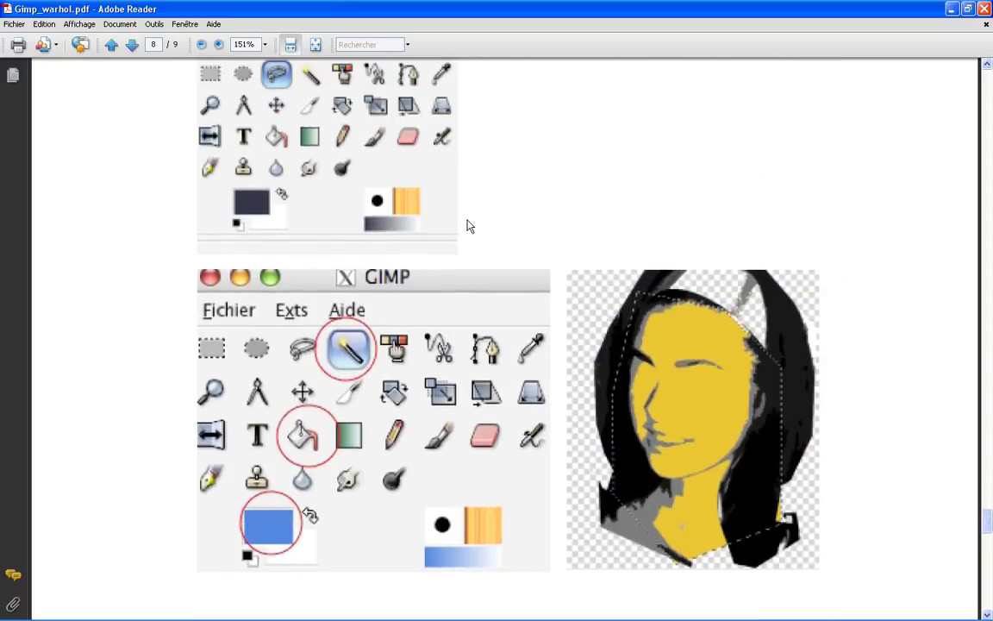
{"action": "scroll", "coordinate": [448, 190], "scroll_direction": "up", "scroll_amount": 1}
{"action": "scroll", "coordinate": [448, 190], "scroll_direction": "down", "scroll_amount": 3}
{"action": "scroll", "coordinate": [449, 190], "scroll_direction": "up", "scroll_amount": 1}
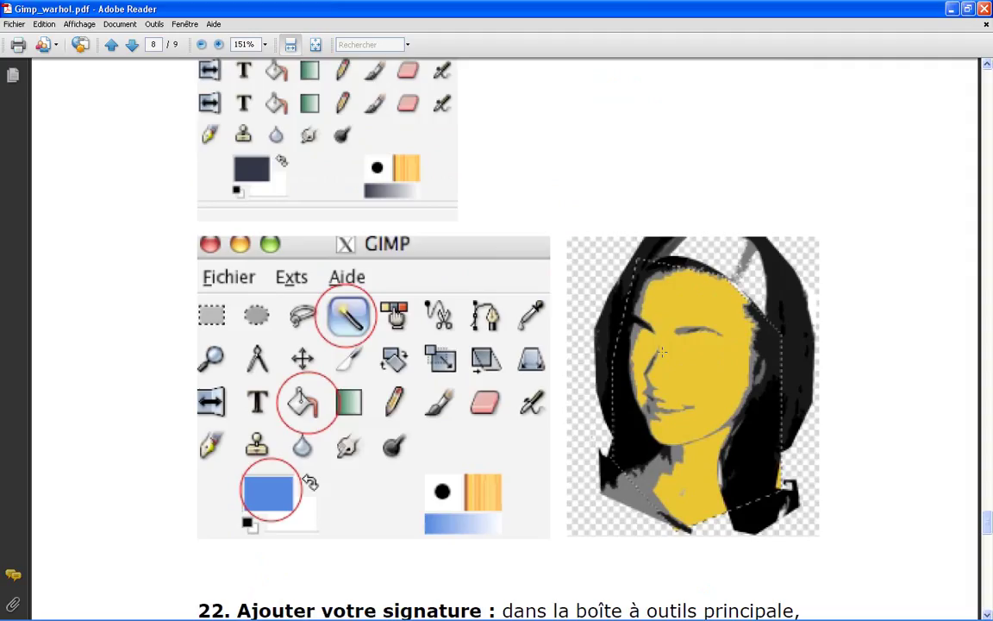
{"action": "scroll", "coordinate": [621, 334], "scroll_direction": "down", "scroll_amount": 1}
{"action": "scroll", "coordinate": [622, 336], "scroll_direction": "up", "scroll_amount": 9}
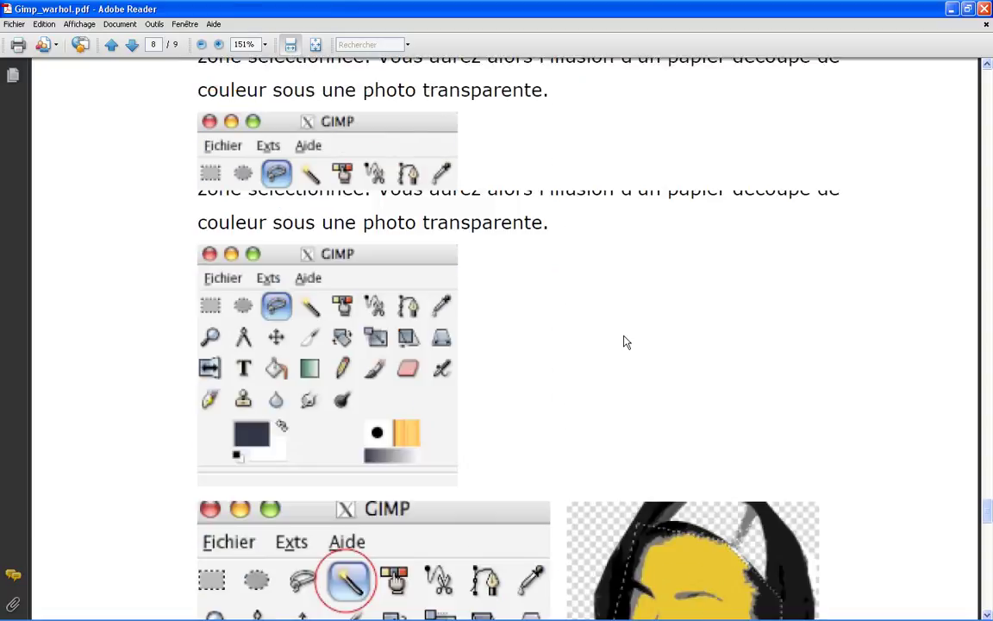
- Switch to GIMP and move layer 4 directly below layer 3
{"action": "left_click", "coordinate": [951, 10]}
{"action": "left_click", "coordinate": [738, 198]}
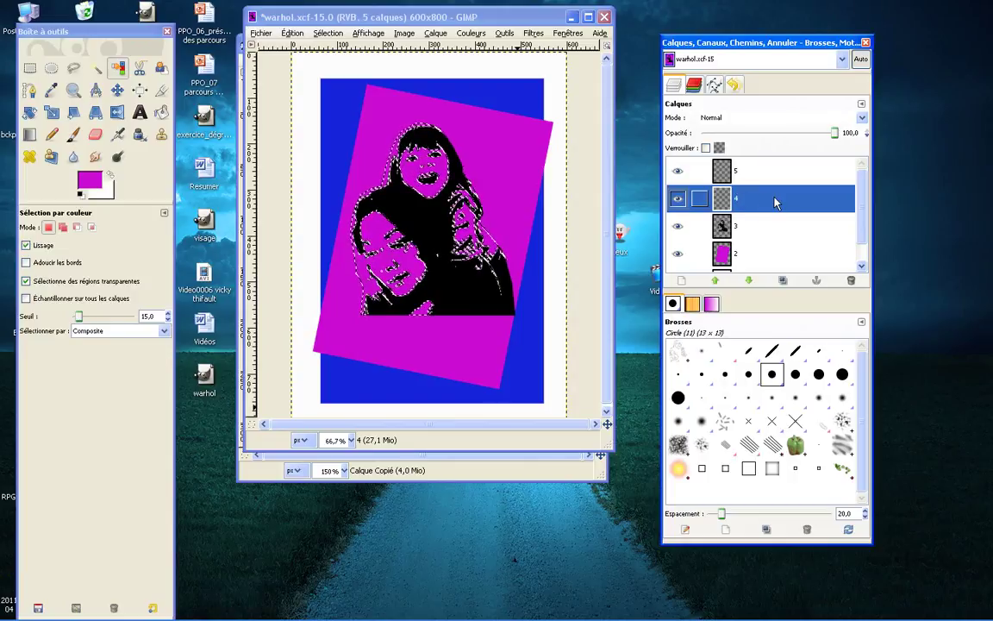
{"action": "left_click", "coordinate": [746, 281]}
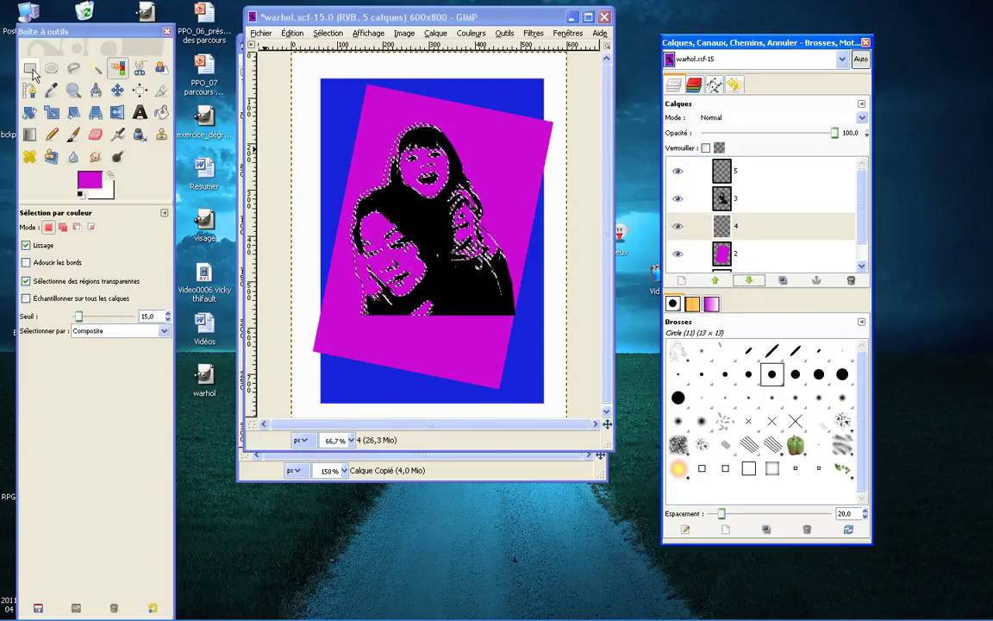
- With layer 4 active, trace a free selection around the outline of both portrait figures and close it
{"action": "left_click", "coordinate": [72, 71]}
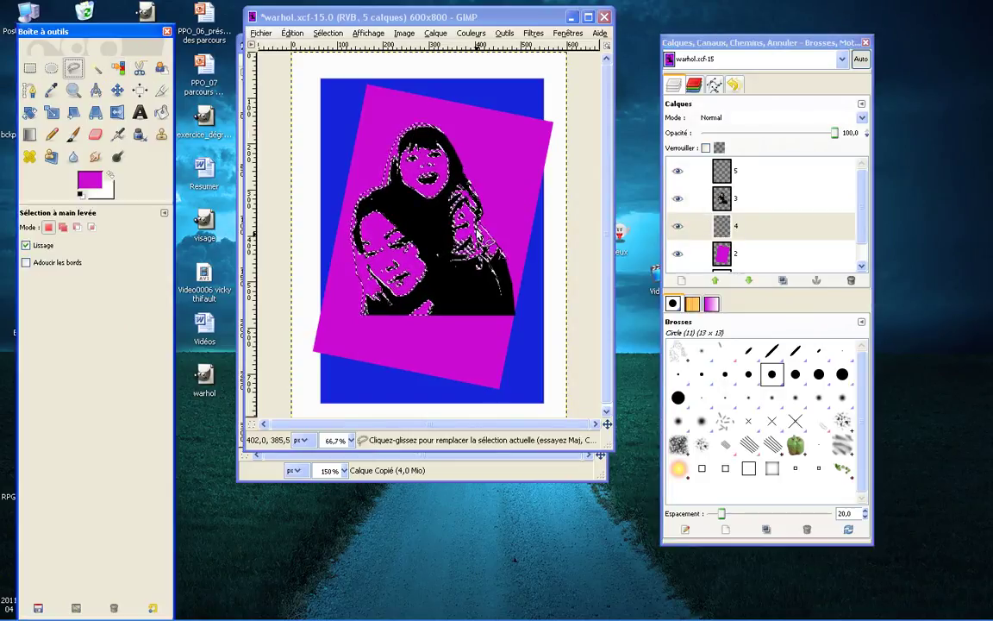
{"action": "left_click", "coordinate": [363, 314]}
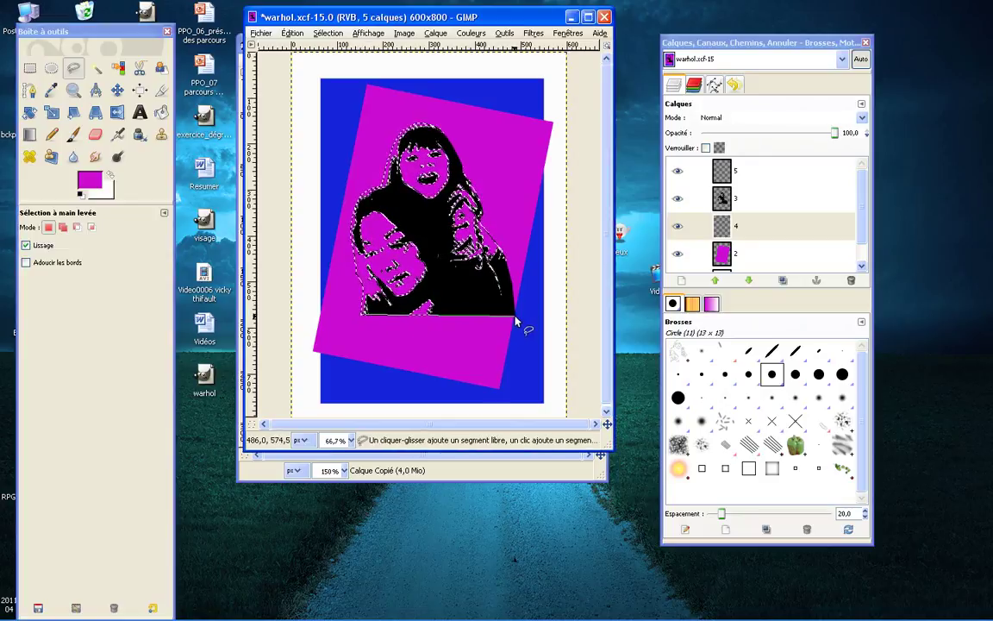
{"action": "left_click", "coordinate": [512, 267]}
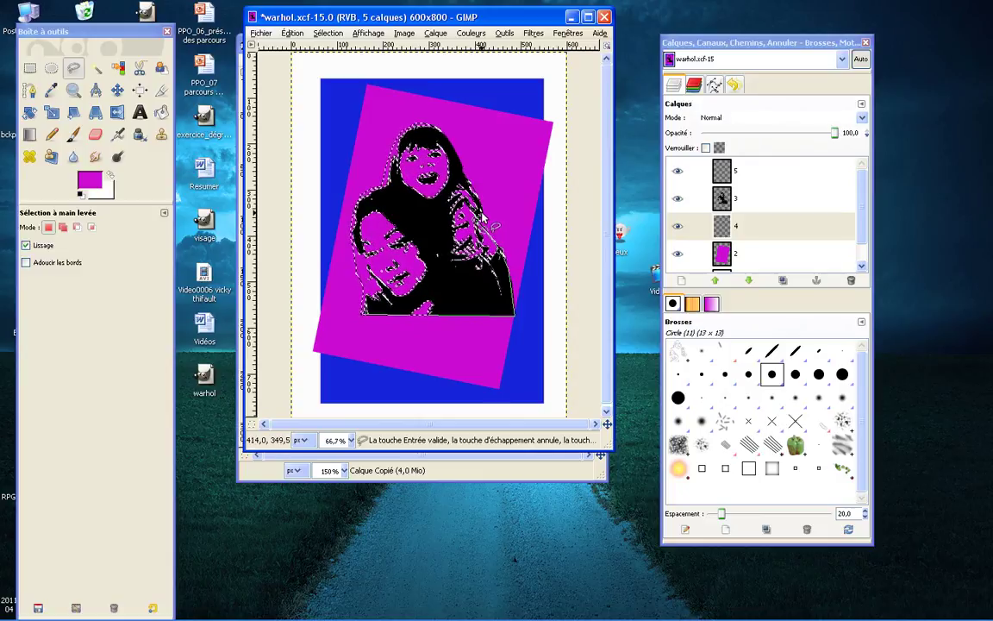
{"action": "key", "text": "Return"}
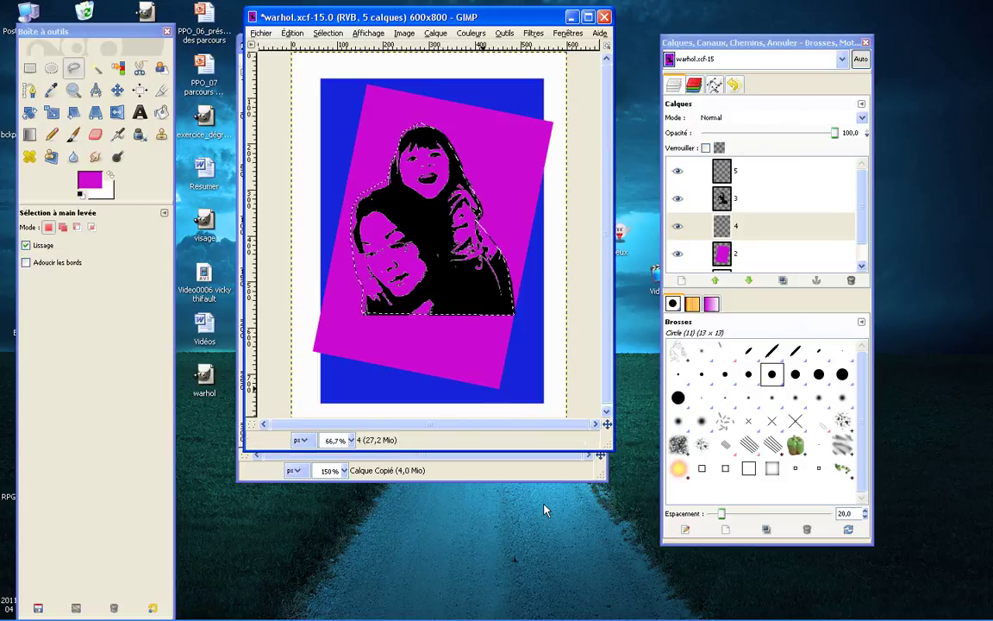
- On layer 4, paint the child's face and arm yellow (f6f300) using the Circle (19) brush, and bucket-fill the rest of the selection
{"action": "mouse_move", "coordinate": [556, 616]}
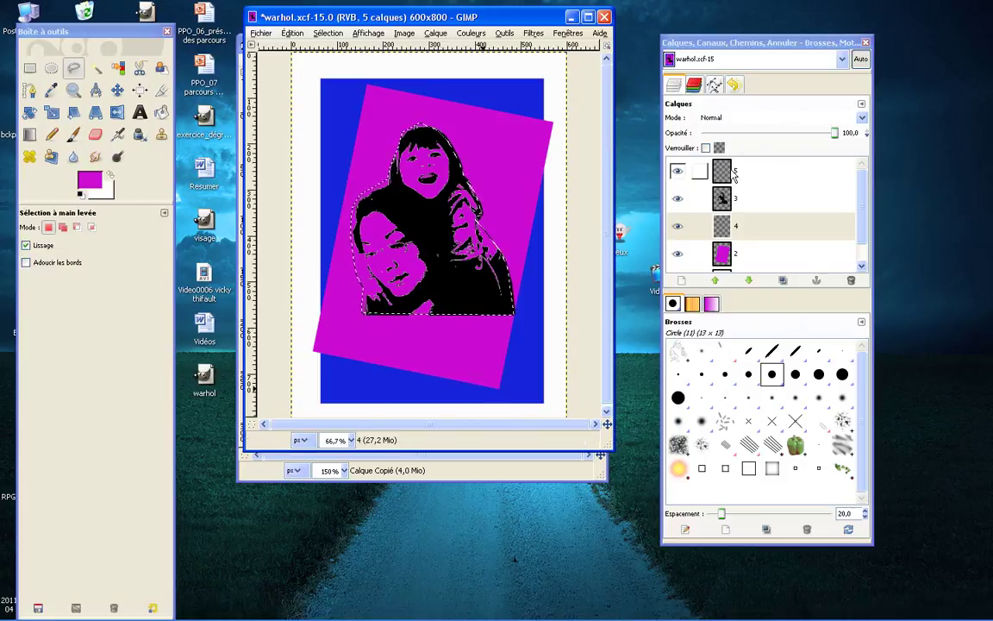
{"action": "left_click", "coordinate": [73, 133]}
{"action": "left_click", "coordinate": [89, 180]}
{"action": "left_click", "coordinate": [208, 182]}
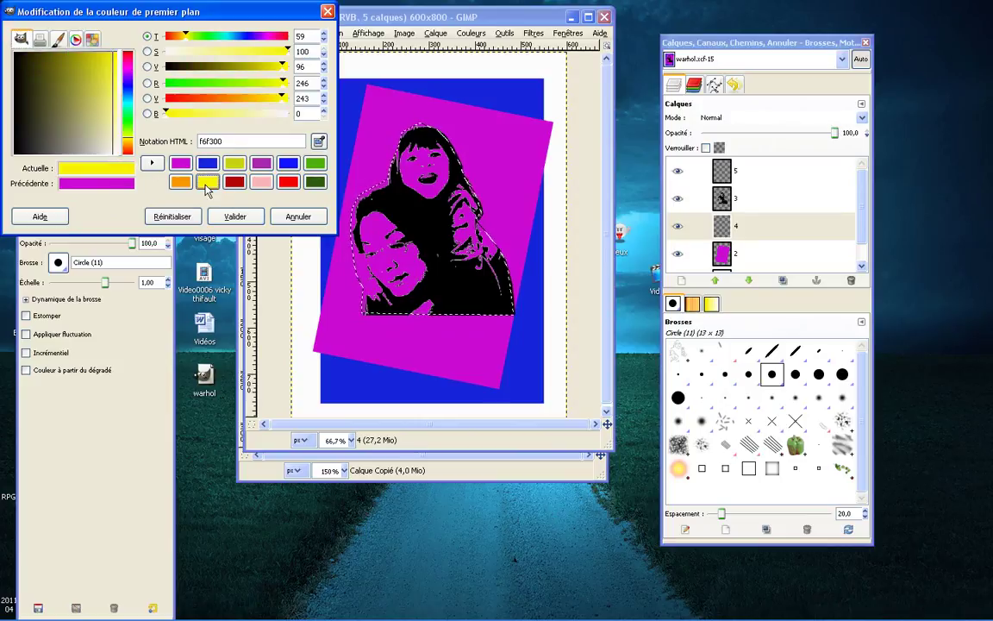
{"action": "left_click", "coordinate": [235, 216]}
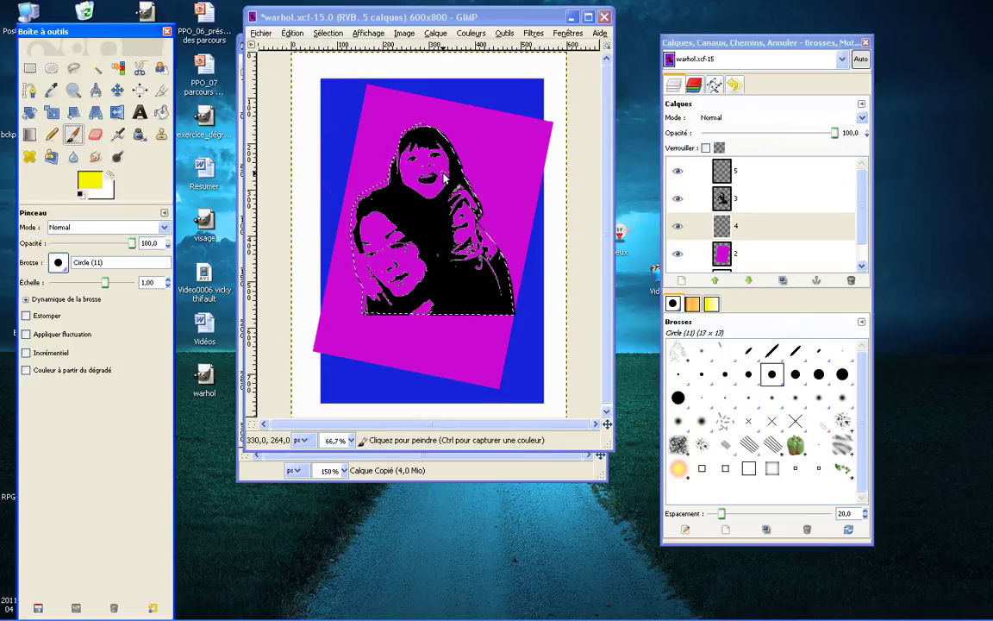
{"action": "left_click", "coordinate": [678, 398]}
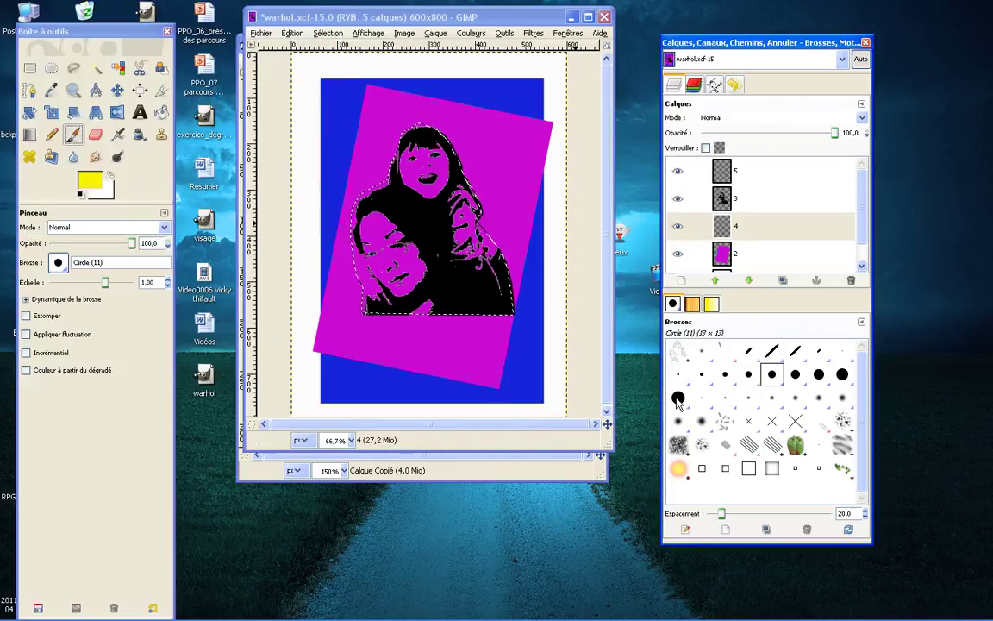
{"action": "left_click", "coordinate": [476, 267]}
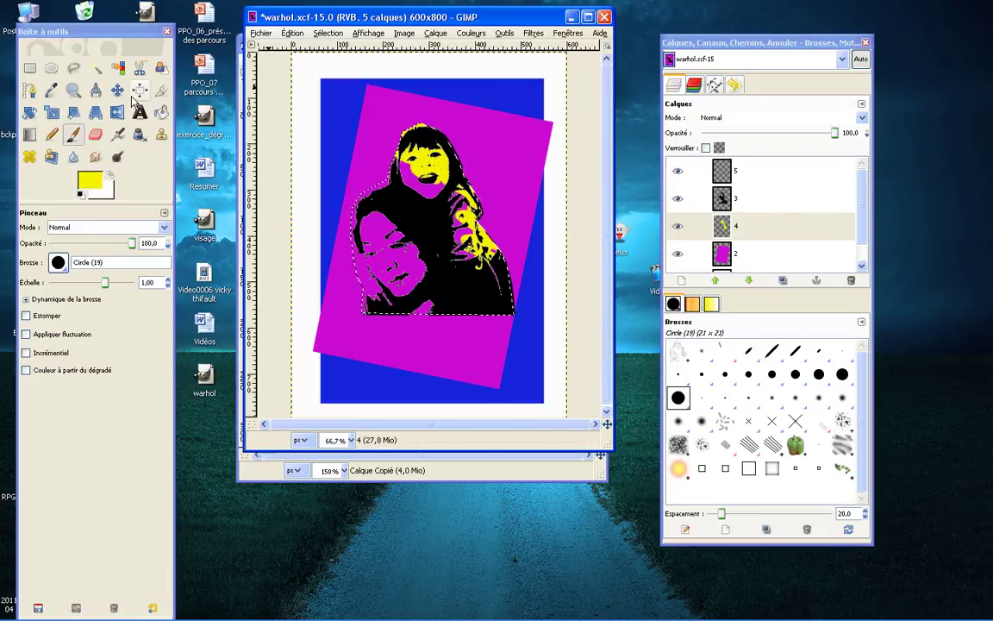
{"action": "left_click", "coordinate": [160, 112]}
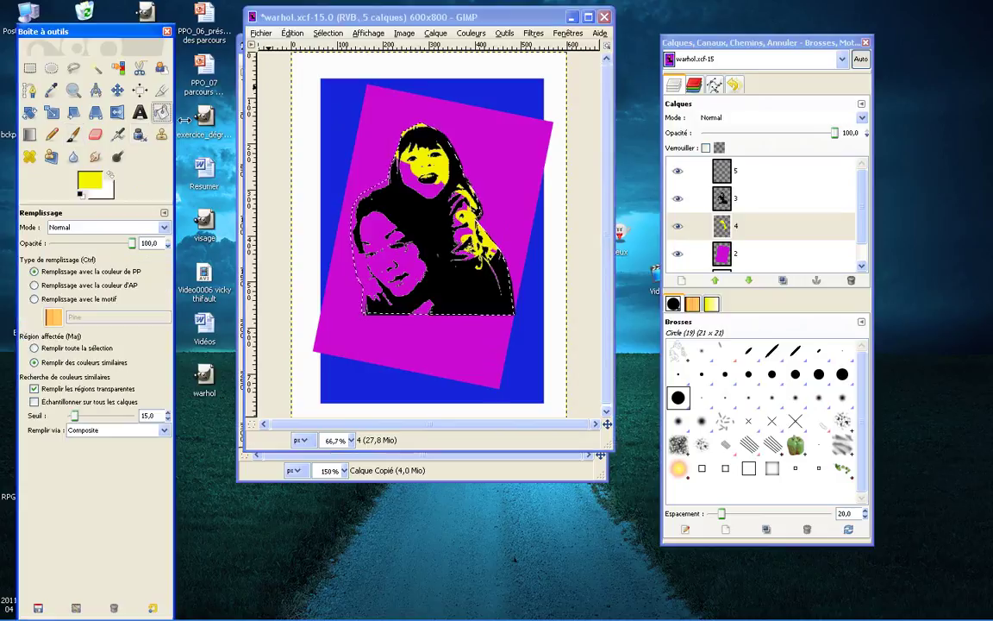
{"action": "left_click", "coordinate": [415, 177]}
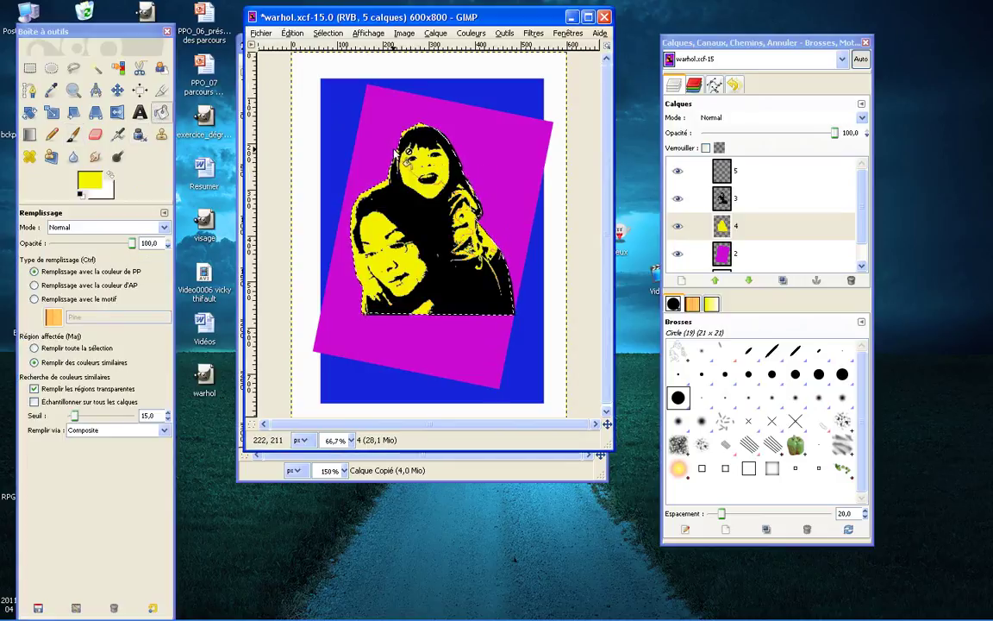
- Reactivate the Paintbrush, zoom warhol.xcf to 100%, and arrange its window side by side with the visage.xcf photo
{"action": "key", "text": "p"}
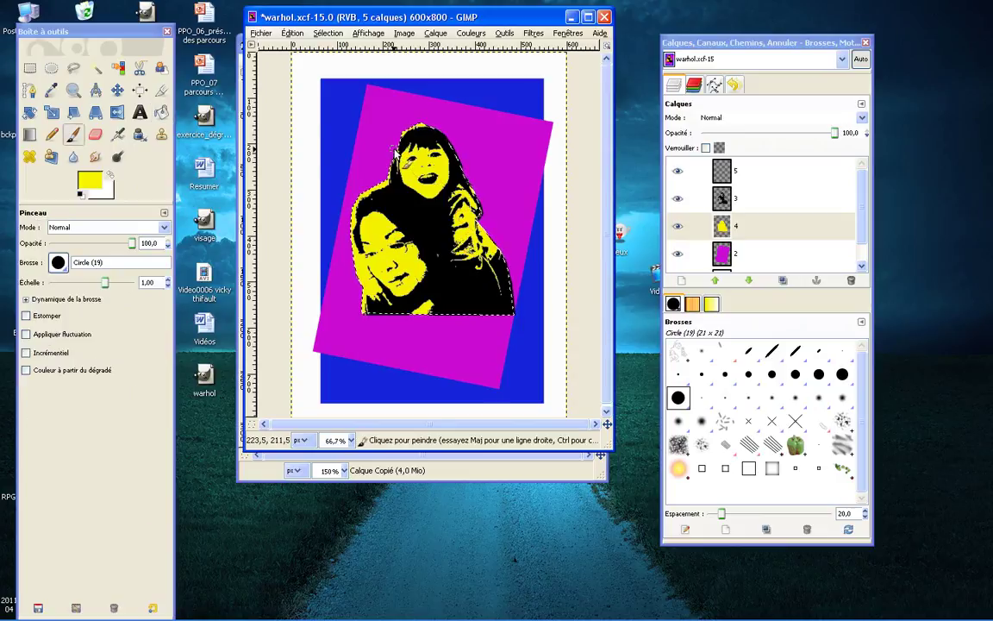
{"action": "key", "text": "1"}
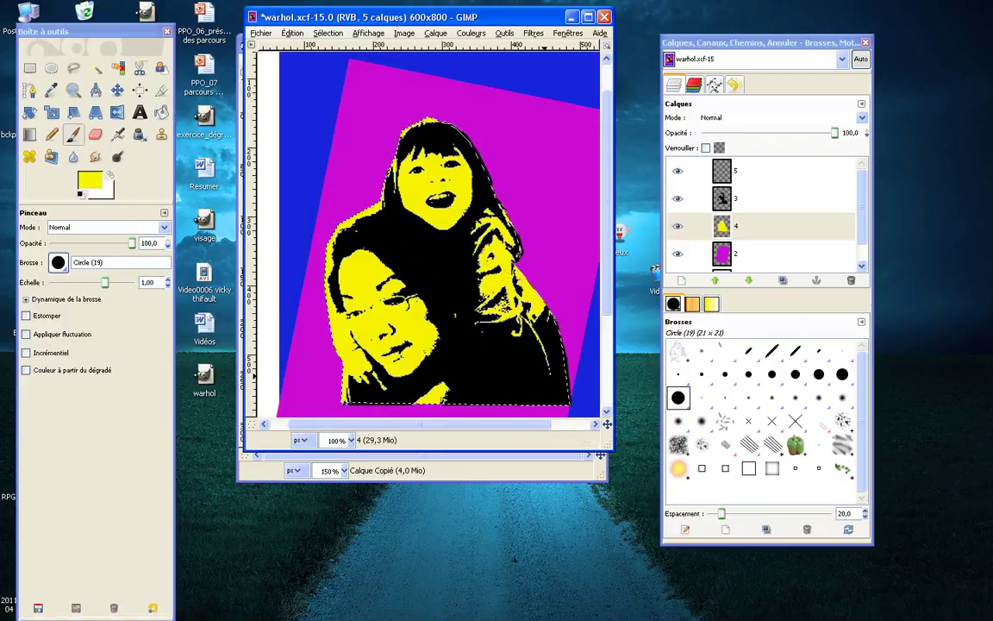
{"action": "mouse_move", "coordinate": [431, 618]}
{"action": "left_click_drag", "start_coordinate": [531, 16], "coordinate": [328, 37]}
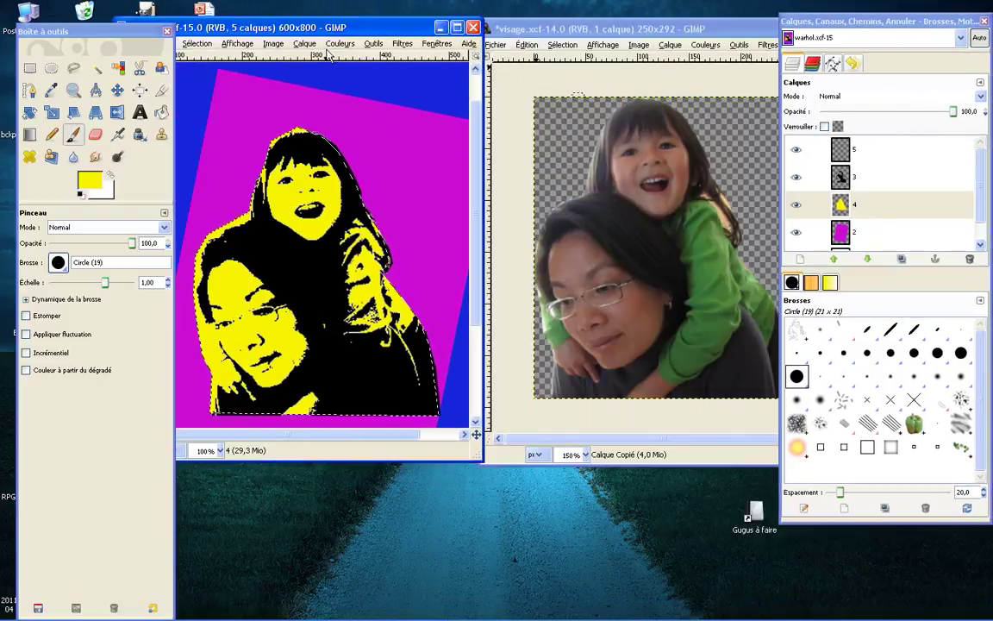